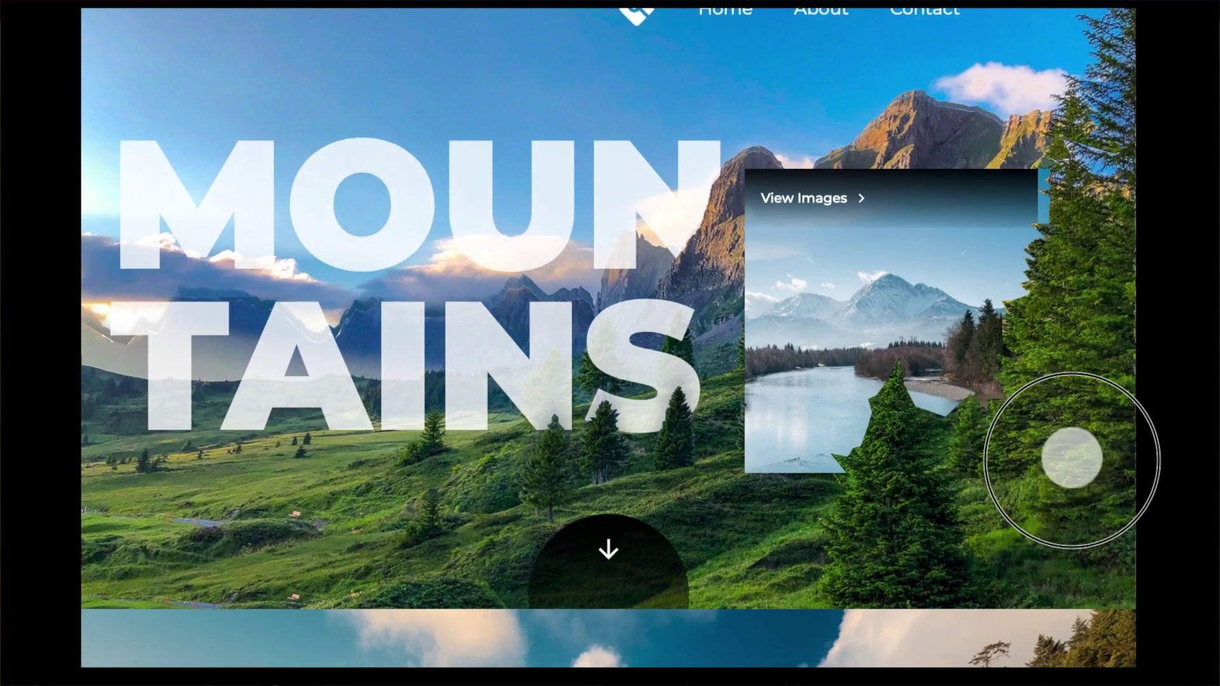
Step: Review the finished parallax page's Mountains, Sea and Underwater sections and how their layers move
scroll(1057, 236, "down", 6)
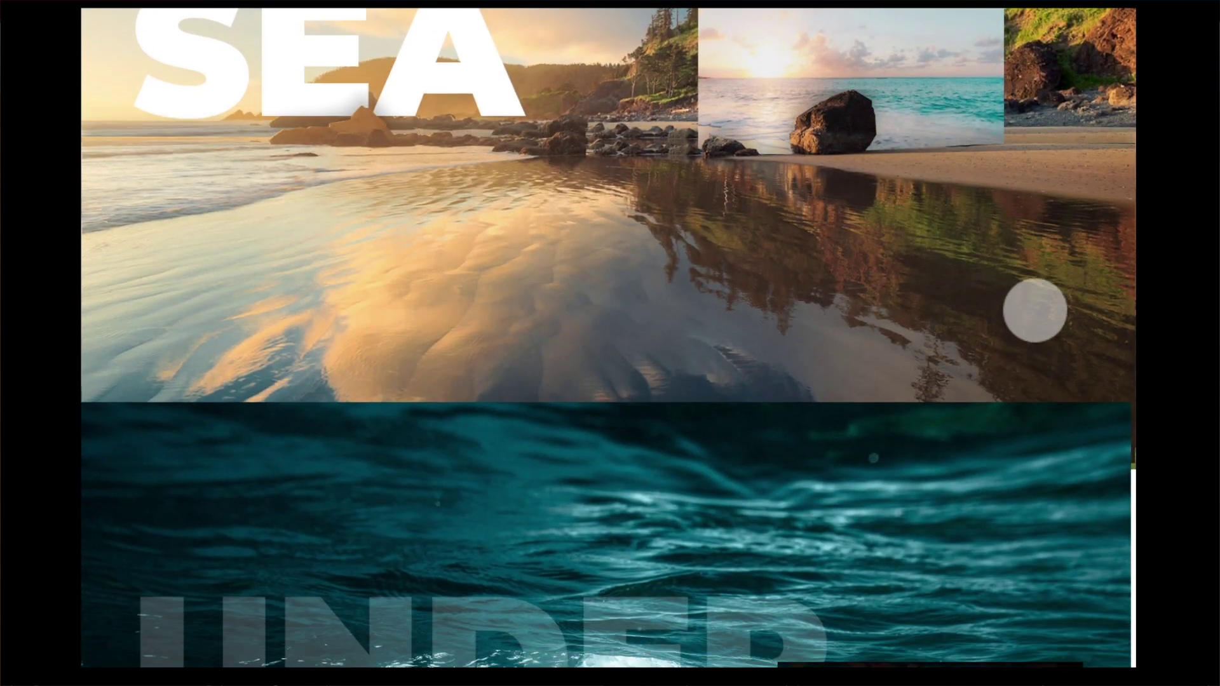
scroll(1017, 349, "down", 6)
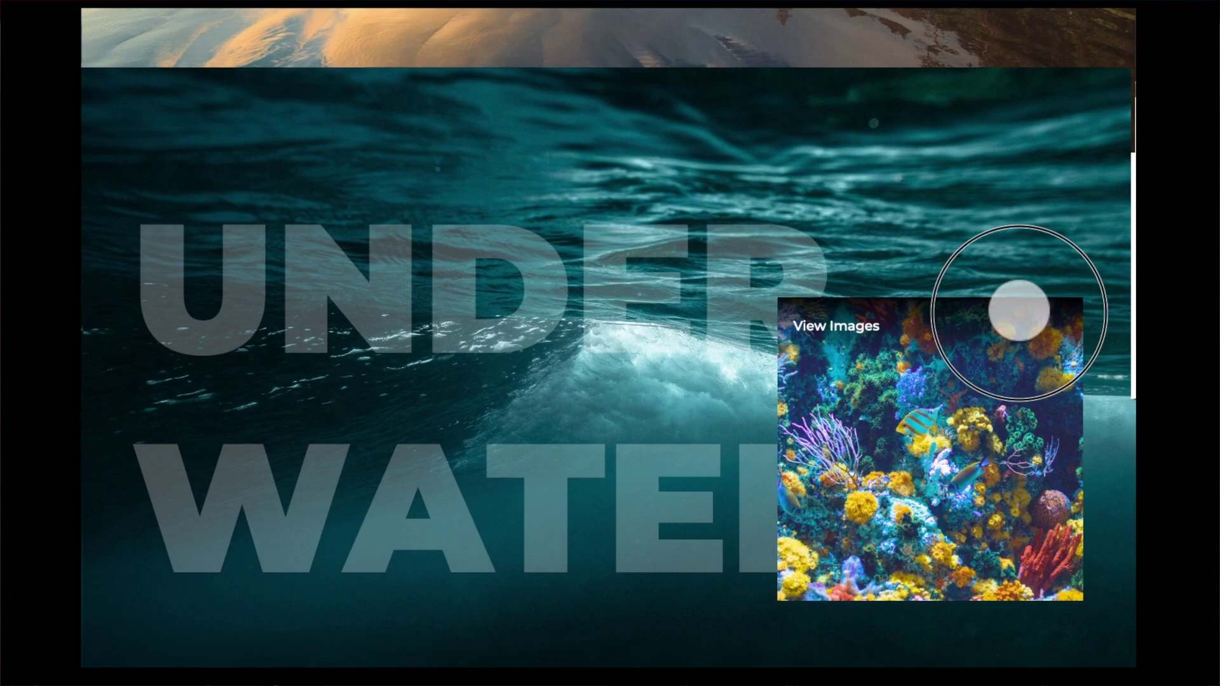
scroll(1018, 202, "up", 6)
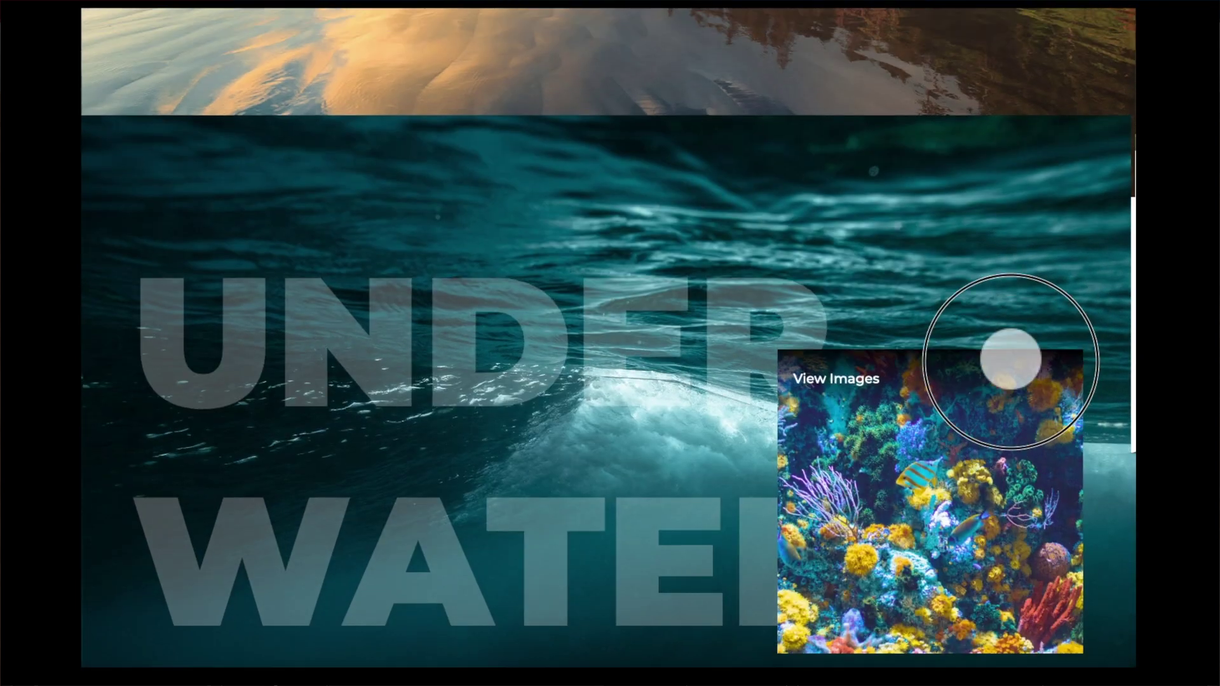
scroll(990, 312, "up", 4)
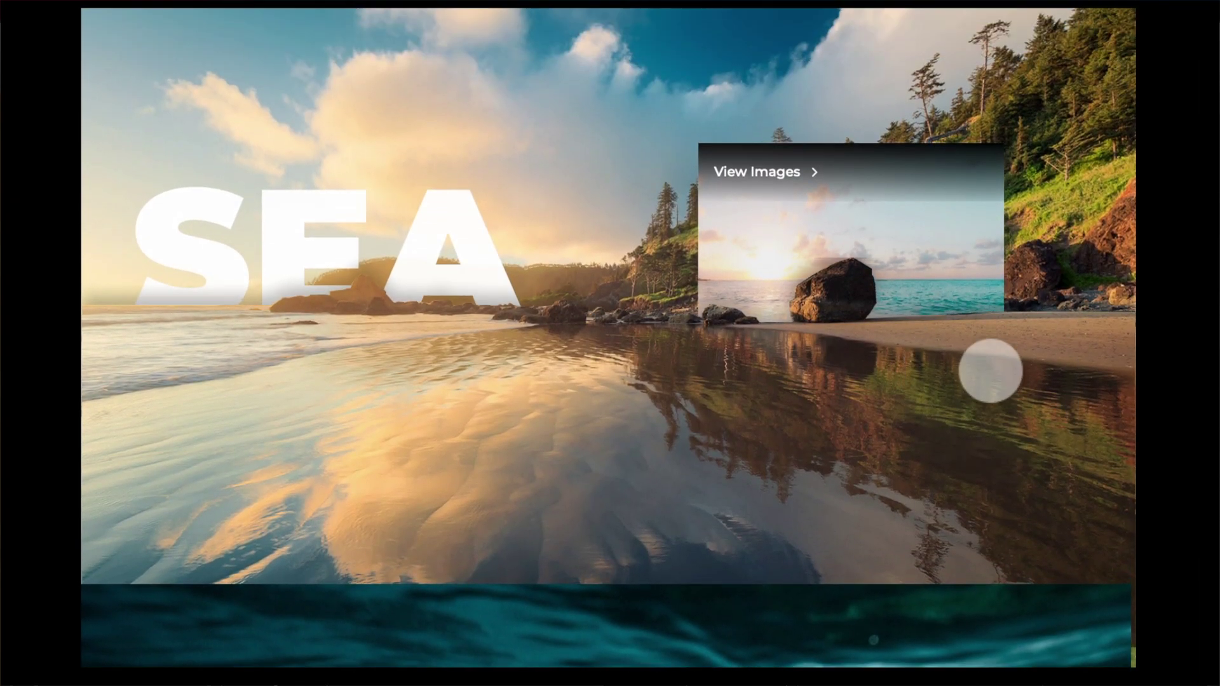
scroll(1012, 371, "up", 5)
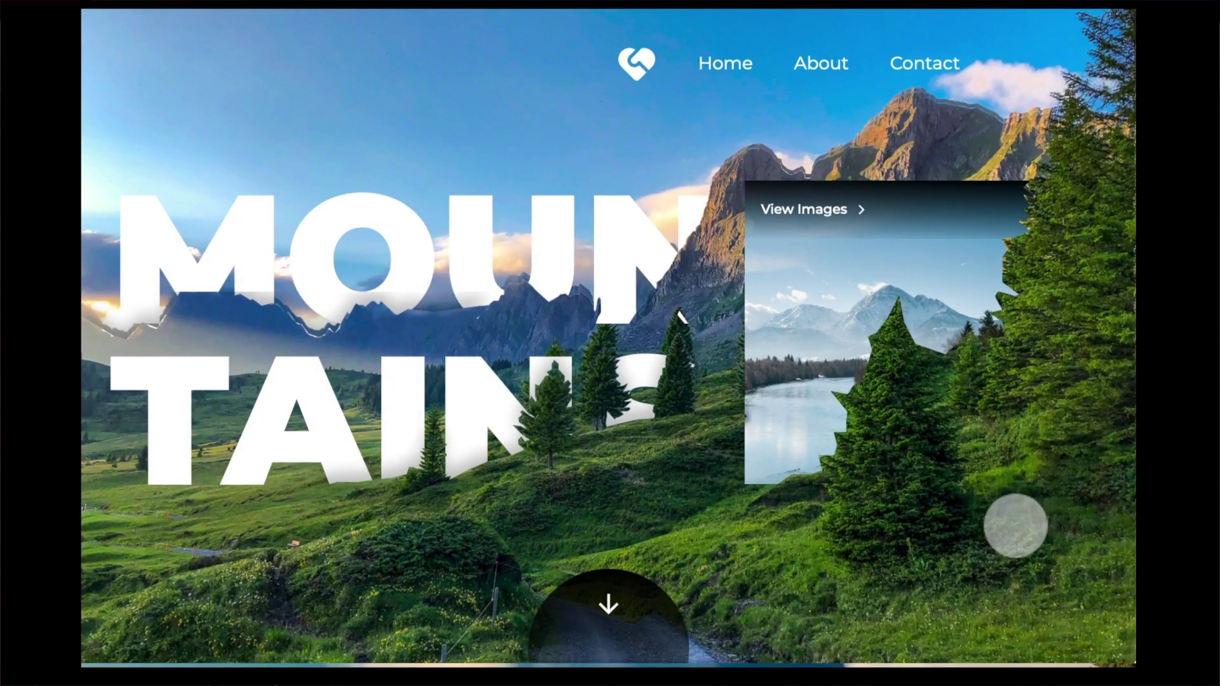
scroll(1010, 398, "down", 2)
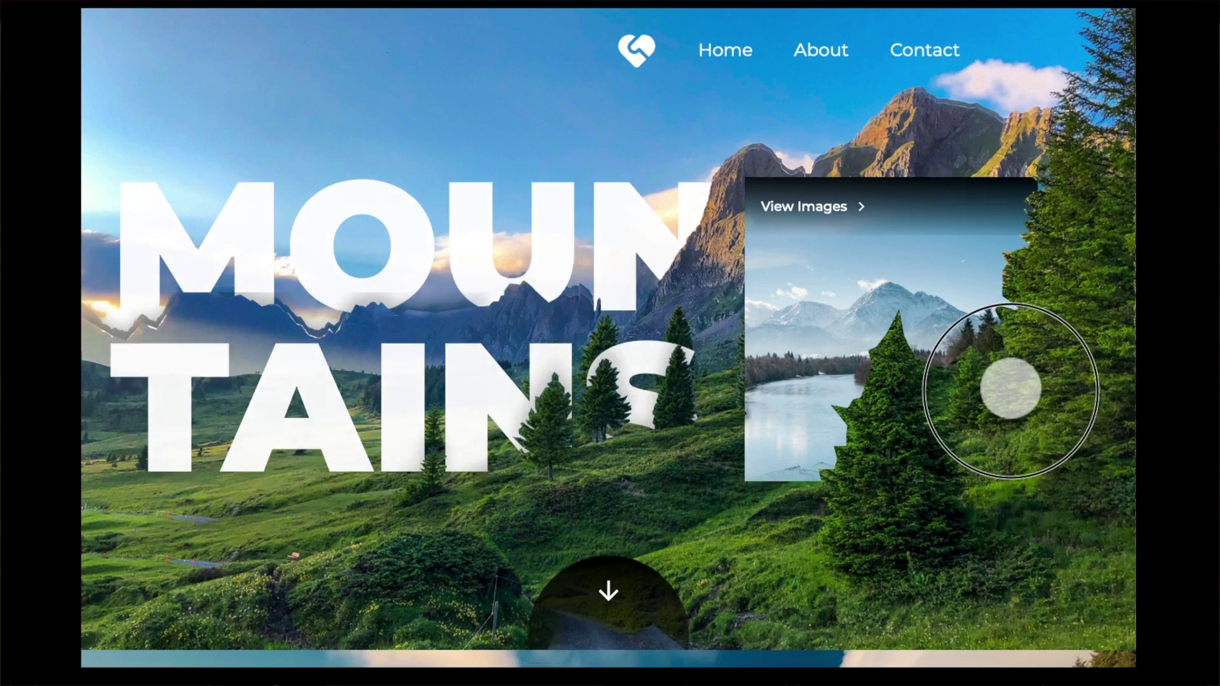
scroll(1072, 470, "down", 8)
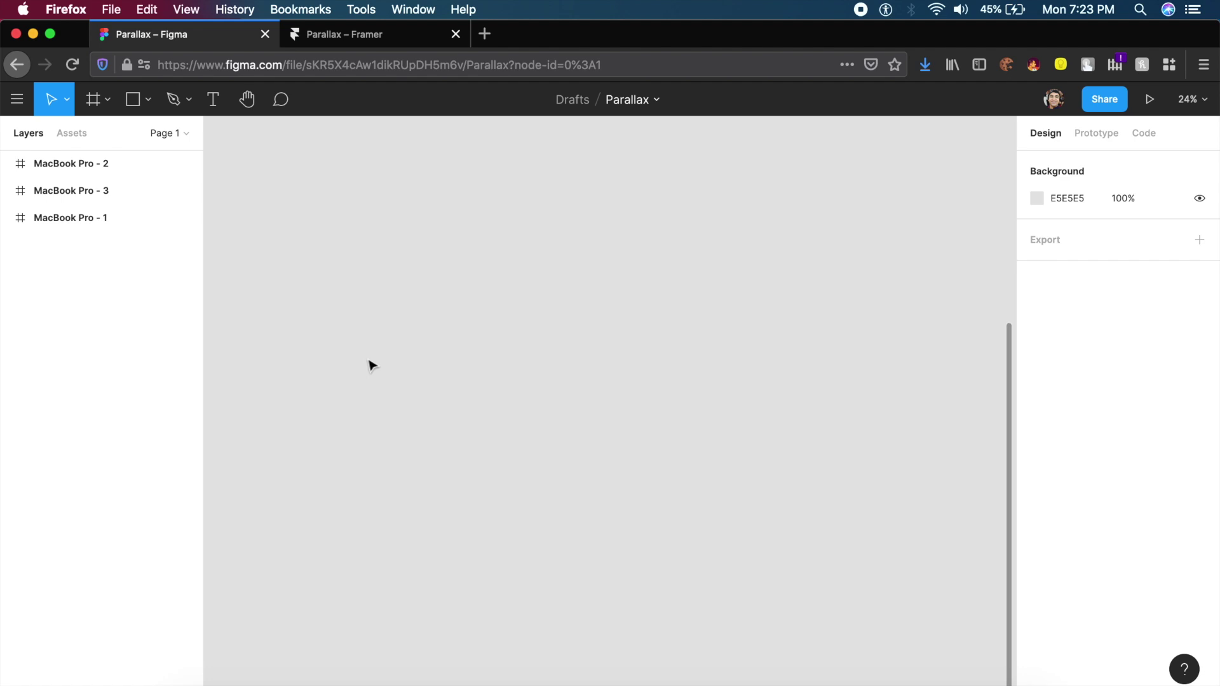
Step: Create a new 1440 × 900 MacBook Pro frame on the canvas
key("f")
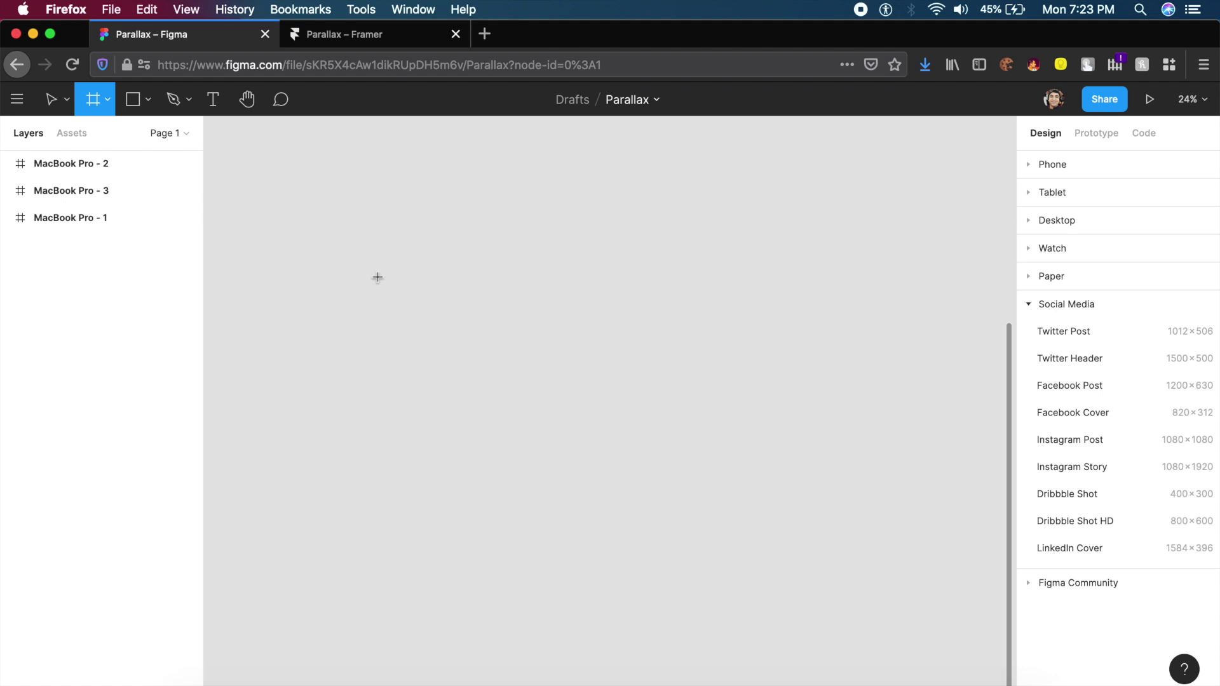
left_click(1056, 219)
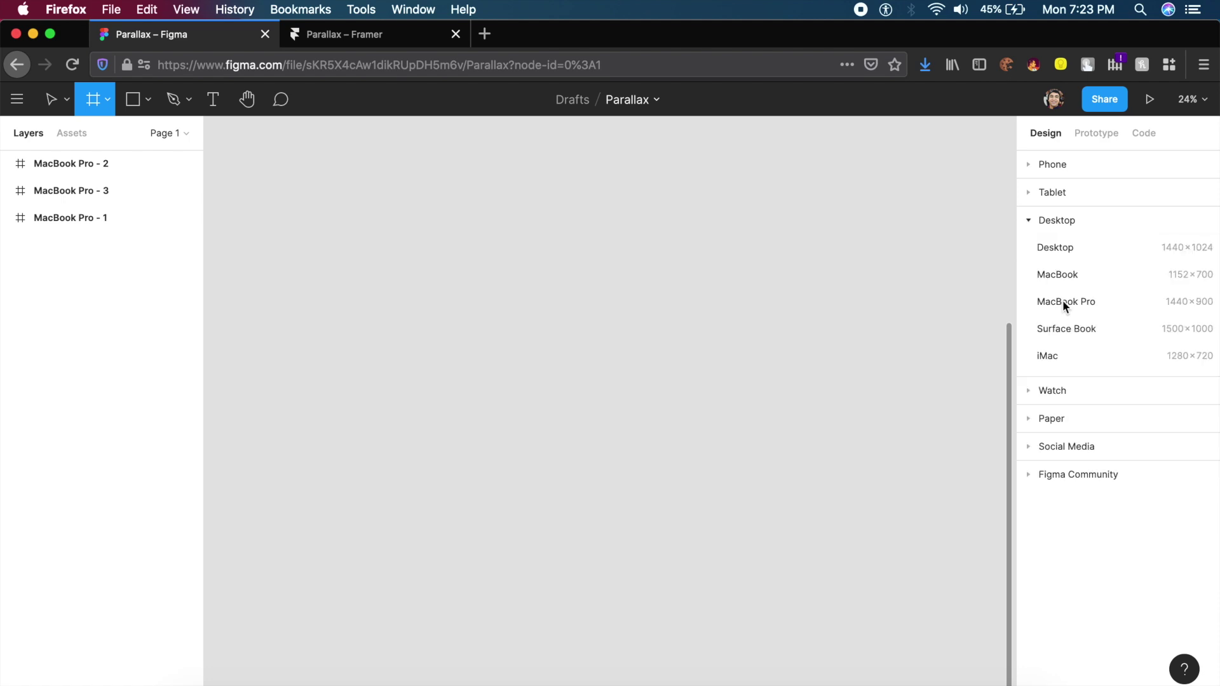
left_click(1062, 300)
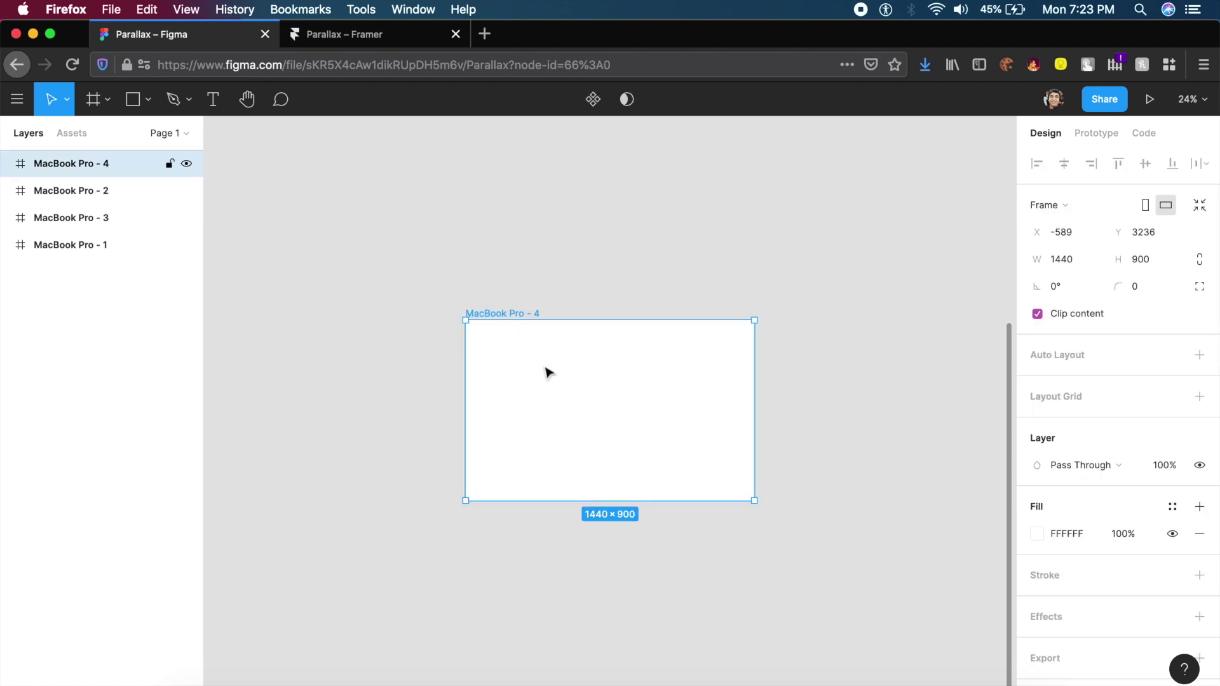
key("Escape")
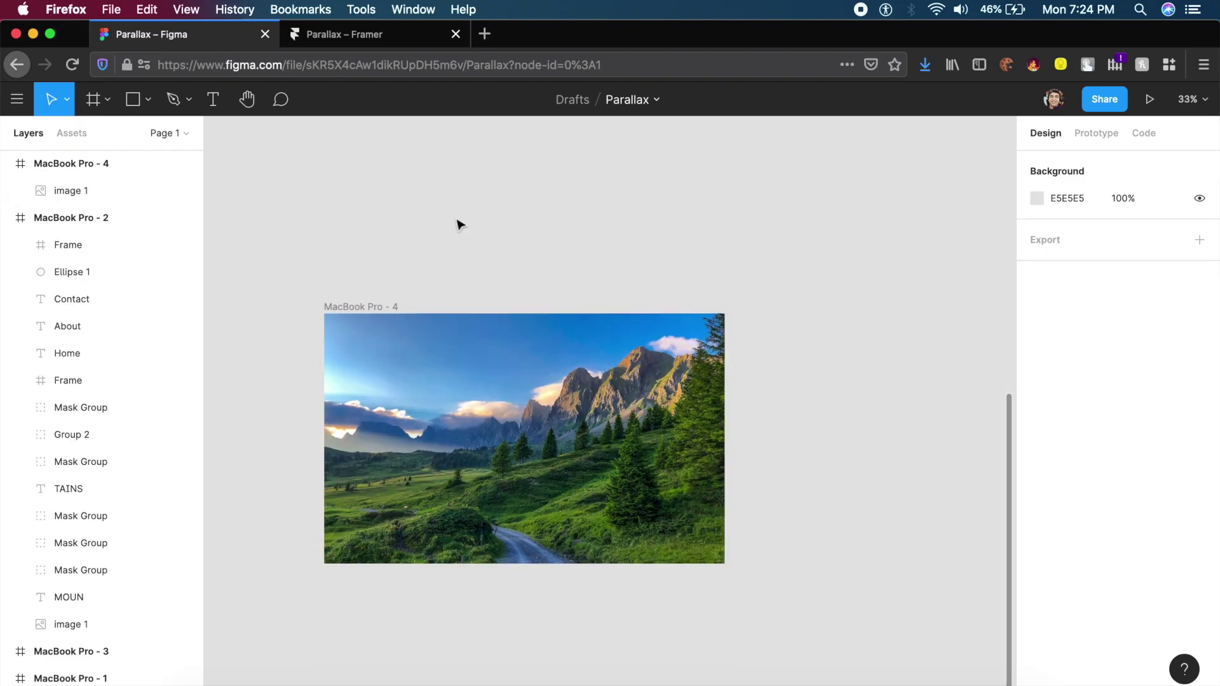
Step: Trace the distant mountain range in the MacBook Pro - 4 photo with the Pen tool as a shape about 814 × 192
scroll(459, 224, "down", 1)
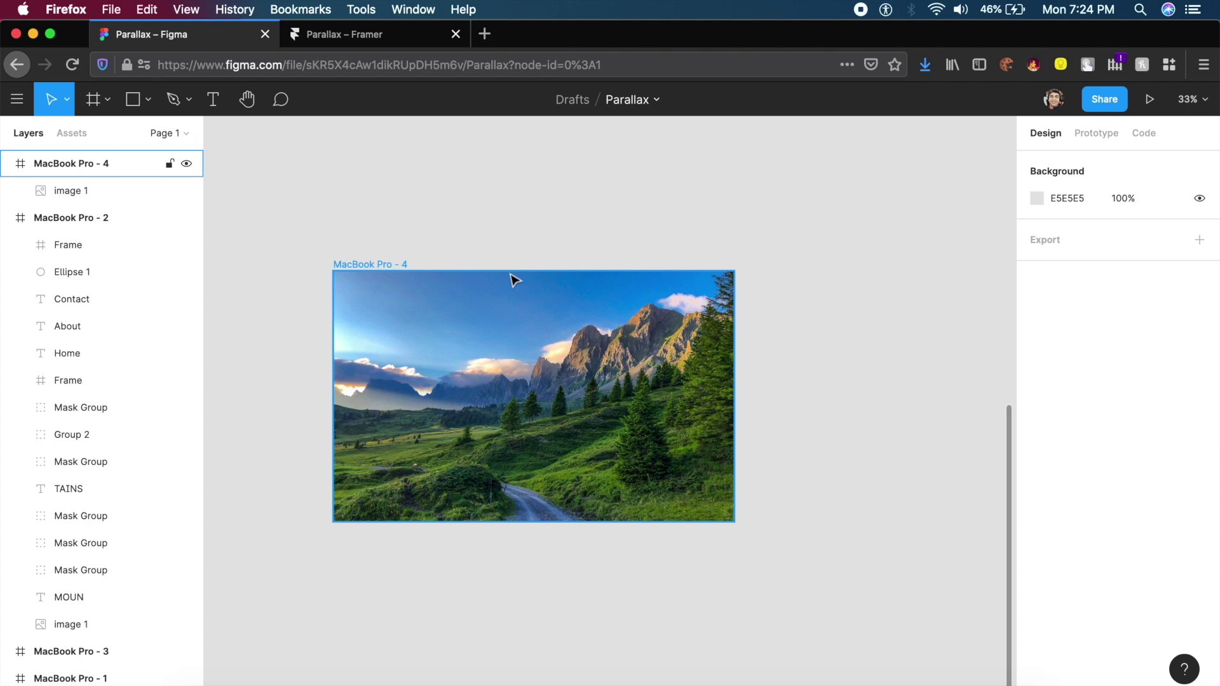
key("shift+2")
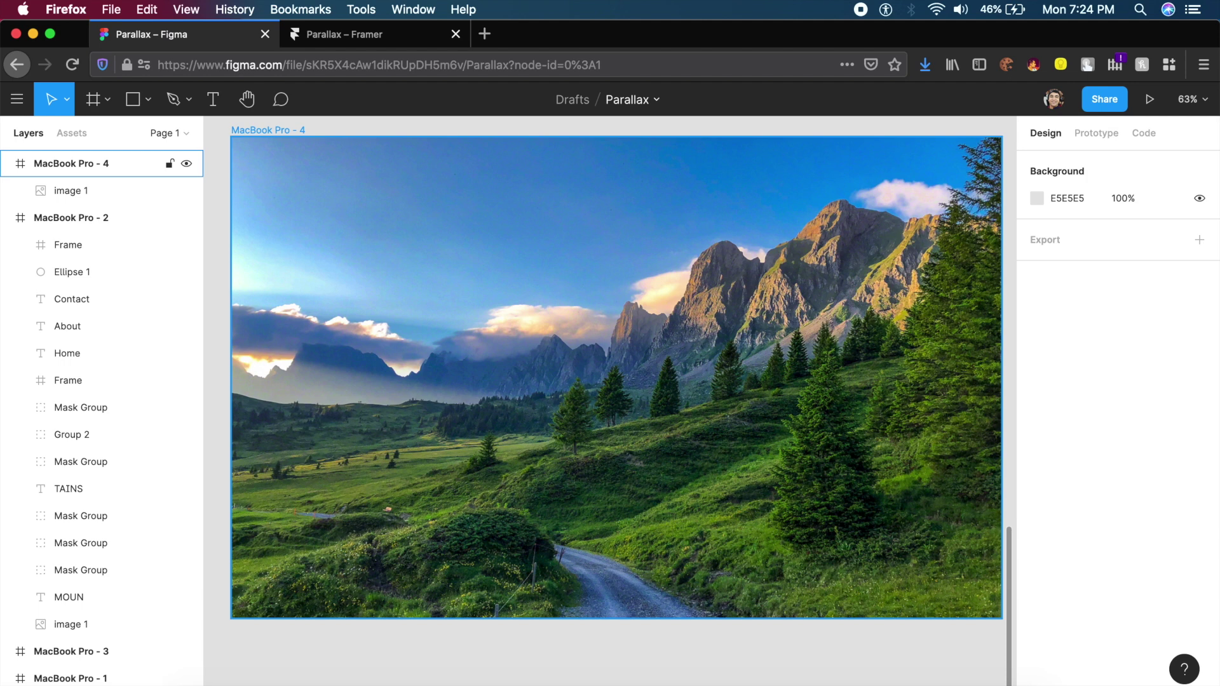
key("p")
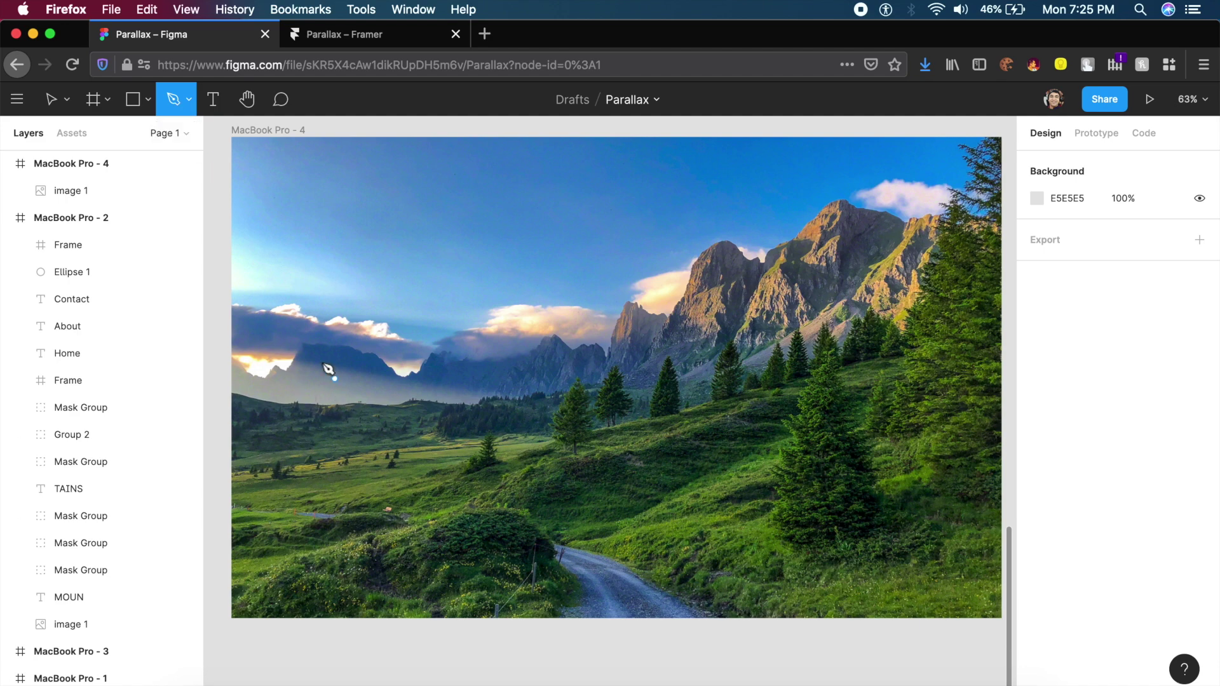
scroll(273, 359, "up", 5)
left_click(280, 343)
left_click(307, 372)
mouse_move(339, 385)
left_mouse_down()
mouse_move(371, 362)
mouse_move(351, 372)
mouse_move(349, 393)
left_mouse_up()
left_click(364, 358)
left_click(387, 371)
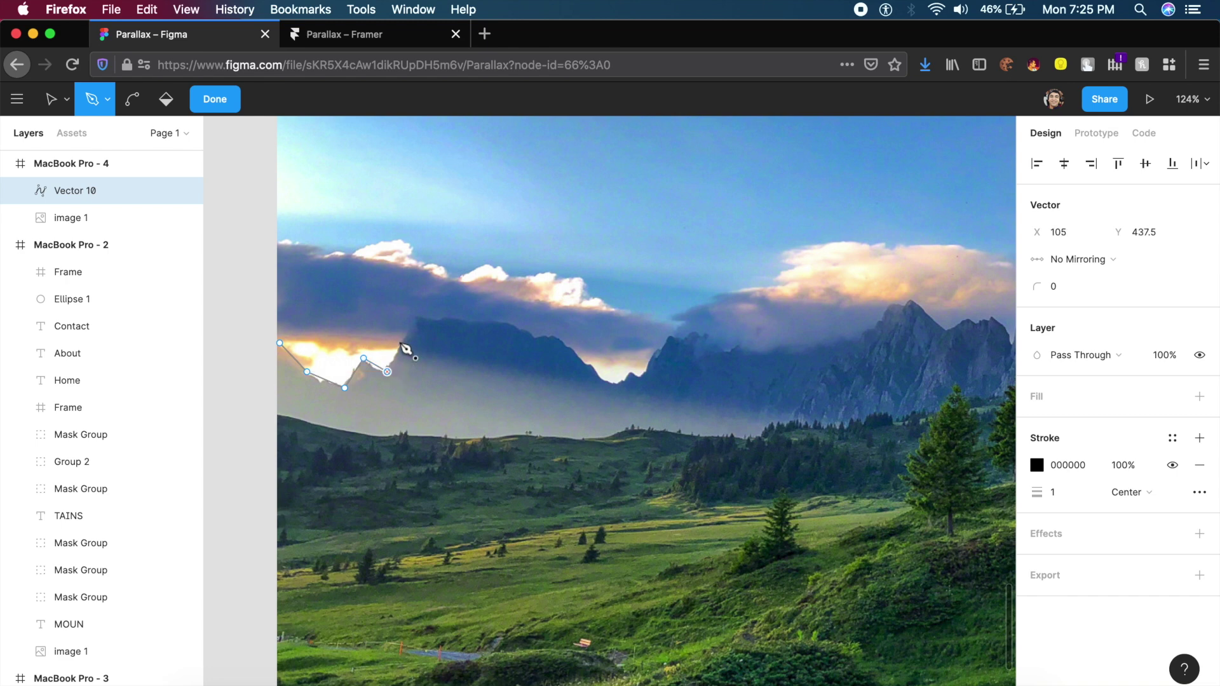
left_click(408, 328)
left_click_drag(413, 325, 419, 318)
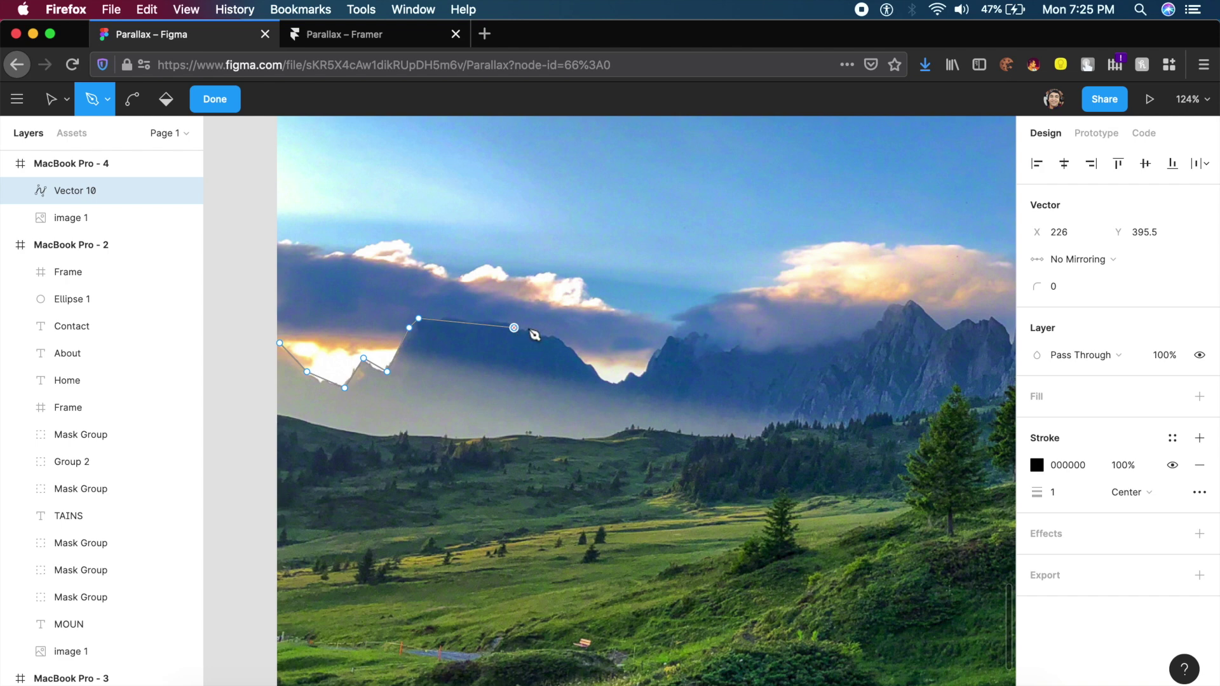
left_click(547, 342)
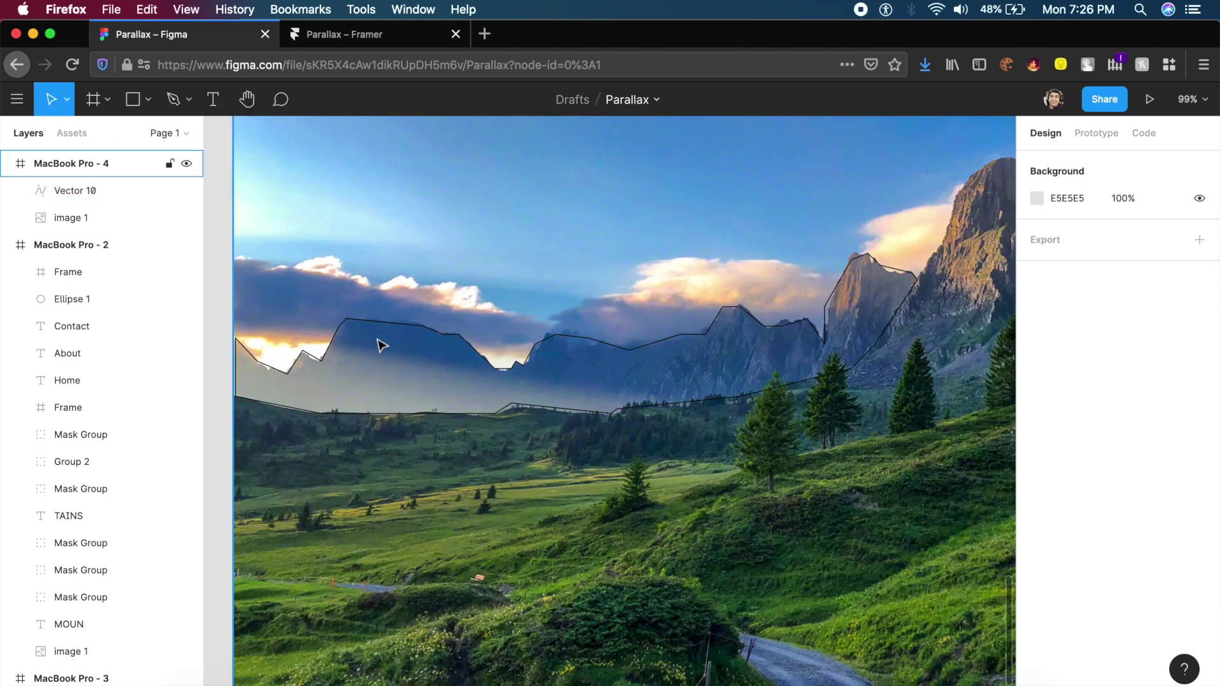
Step: Give the traced mountain outline a C4C4C4 fill and place its layer beneath image 1
left_click(384, 330)
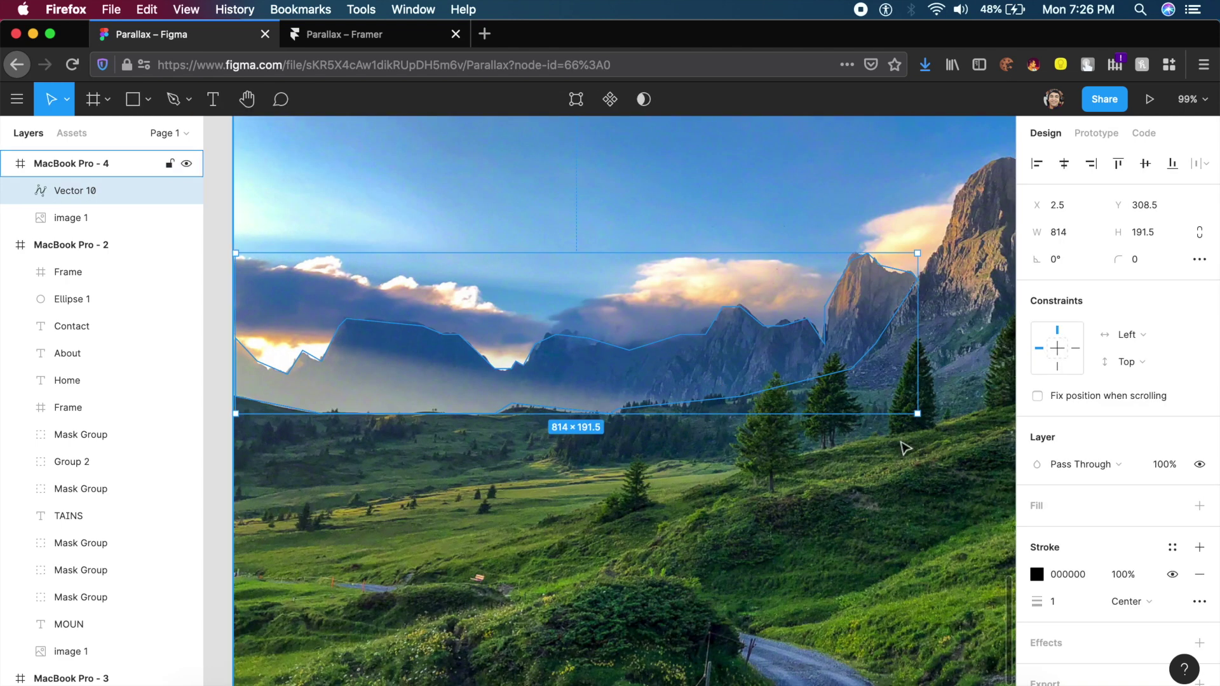
left_click(1200, 506)
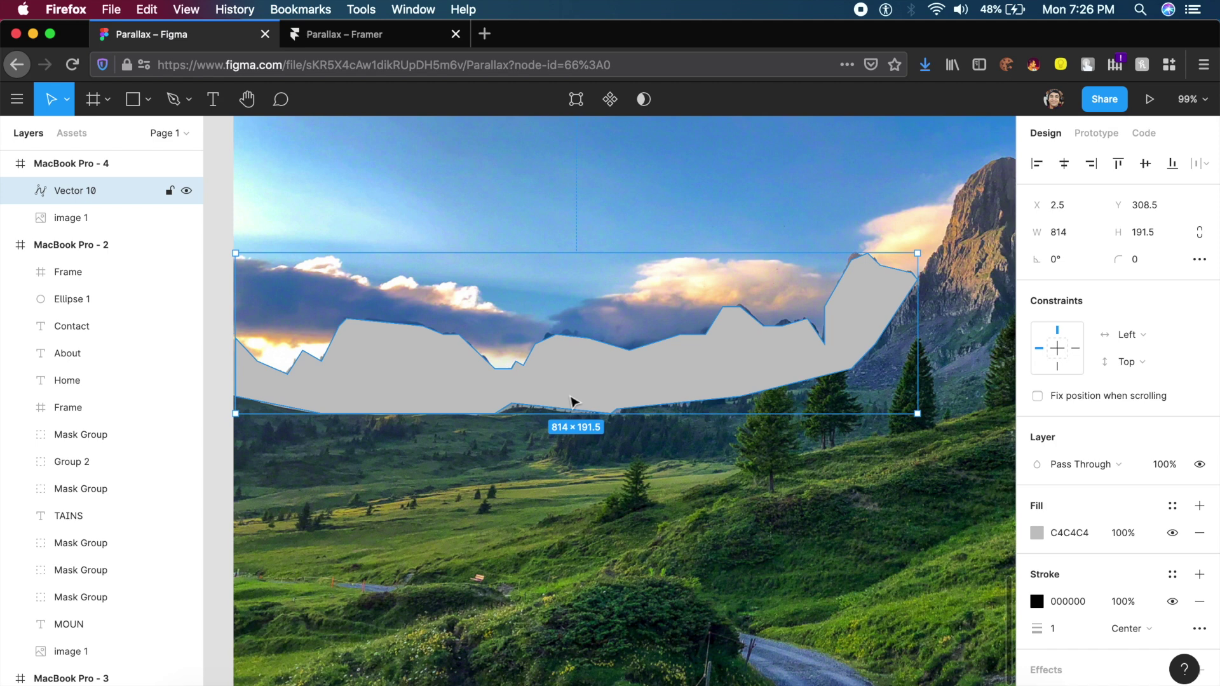
left_click(78, 191)
left_click_drag(78, 194, 83, 220)
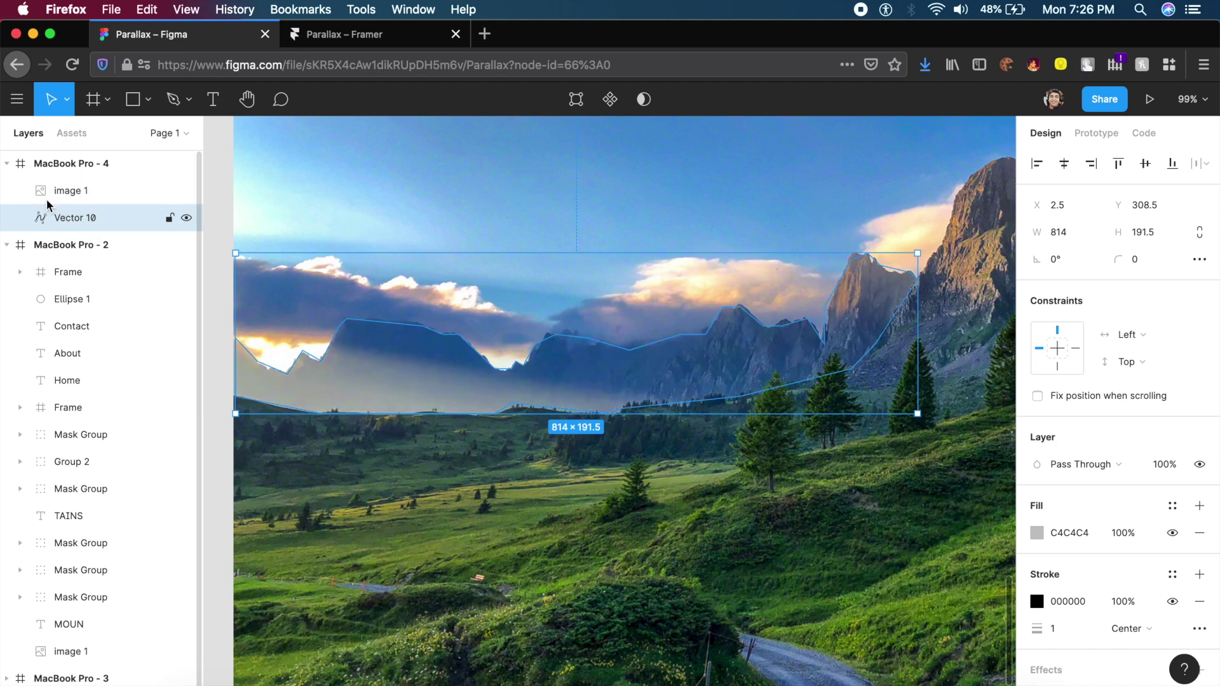
Step: Mask image 1 with the Vector 10 mountain outline
left_click(88, 193)
left_click(99, 214, "shift")
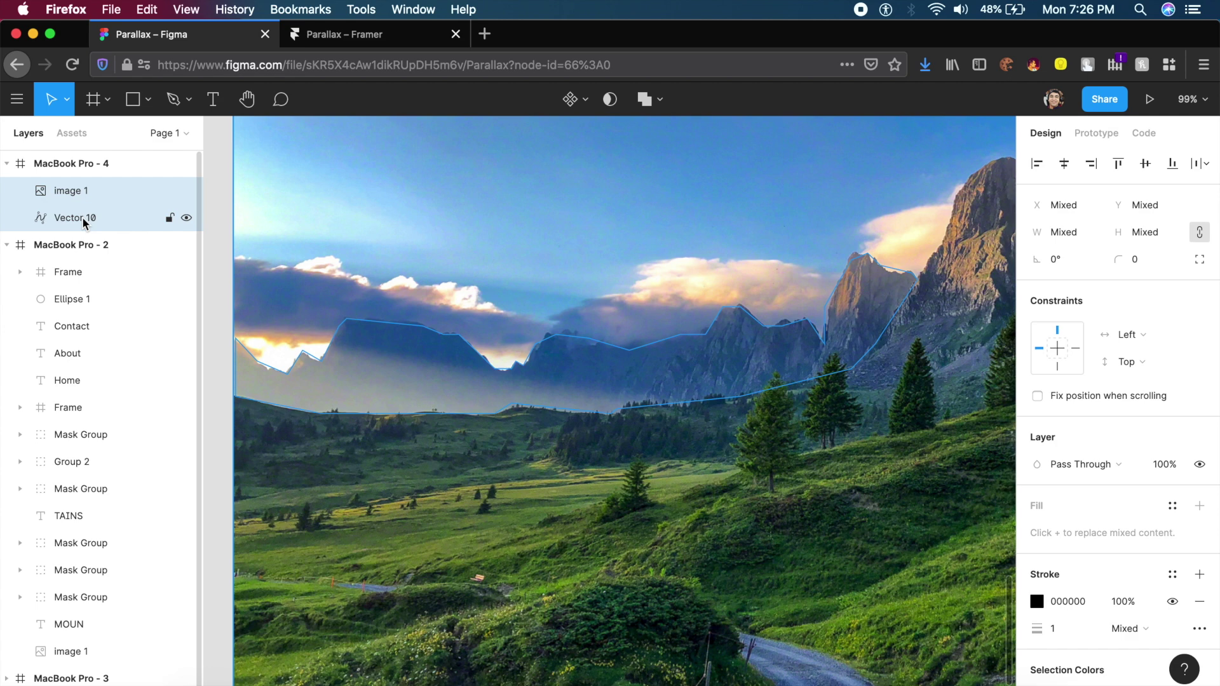
right_click(83, 221)
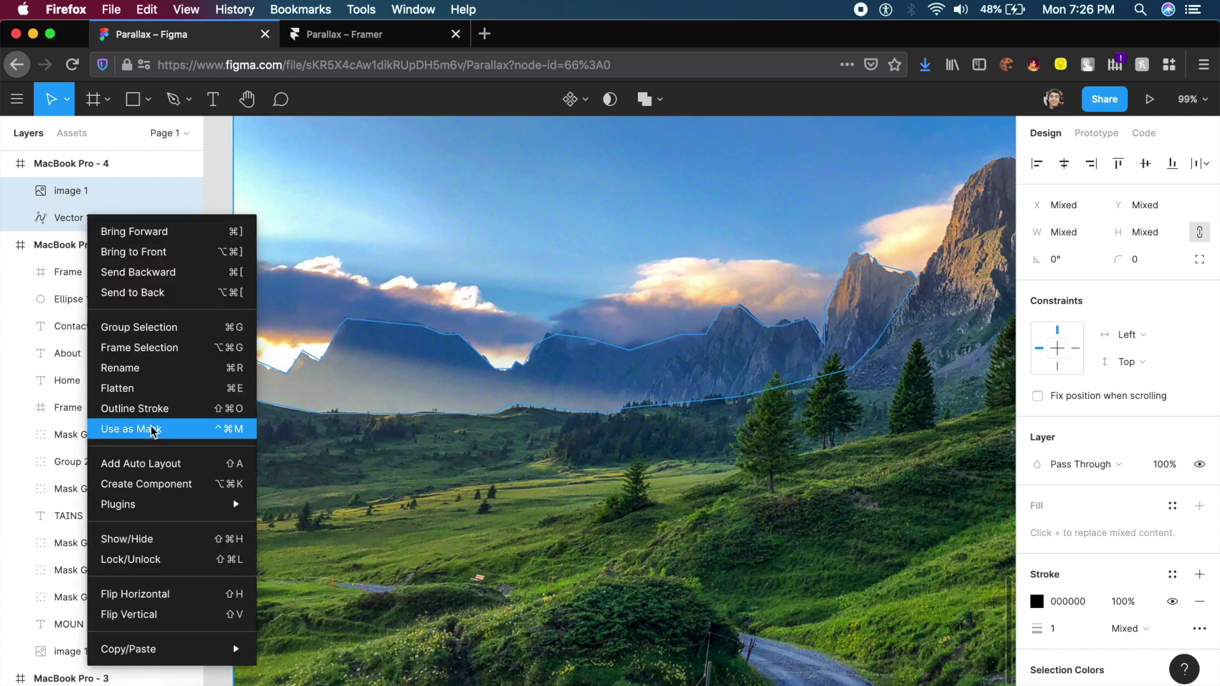
left_click(152, 430)
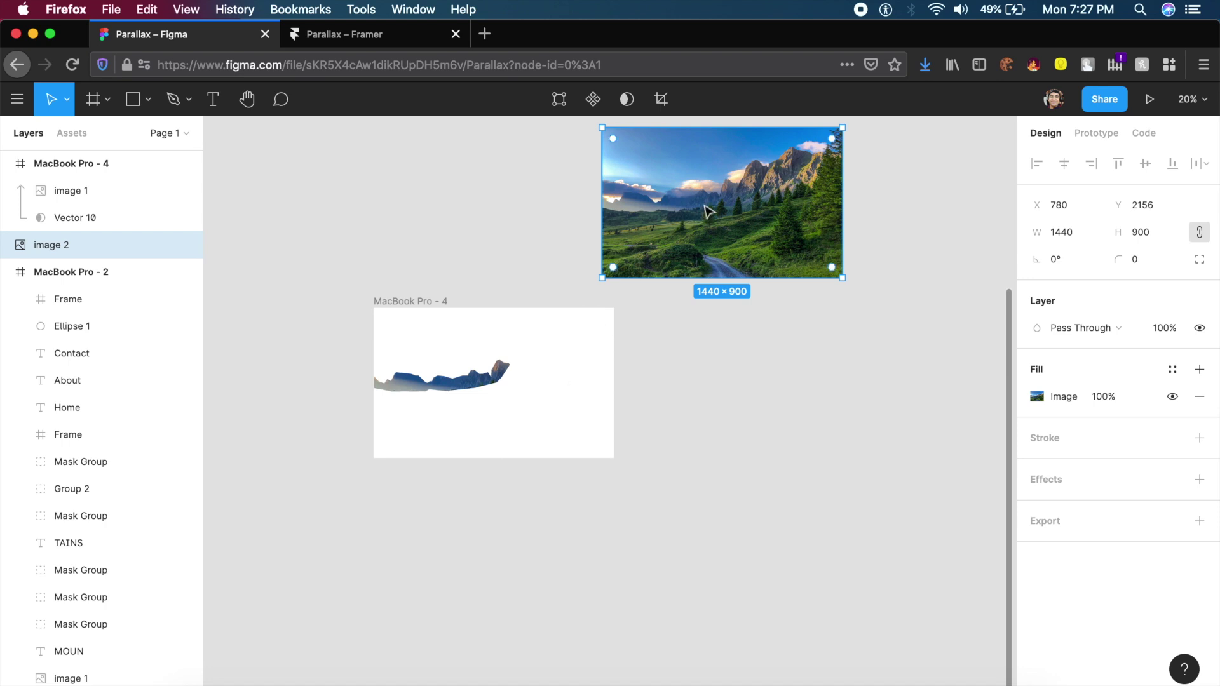
Step: Place the image 2 photo in the MacBook Pro - 4 frame beneath Vector 10, positioned at X 2, Y 0
left_click(692, 226)
left_click_drag(694, 228, 497, 413)
left_click(74, 202)
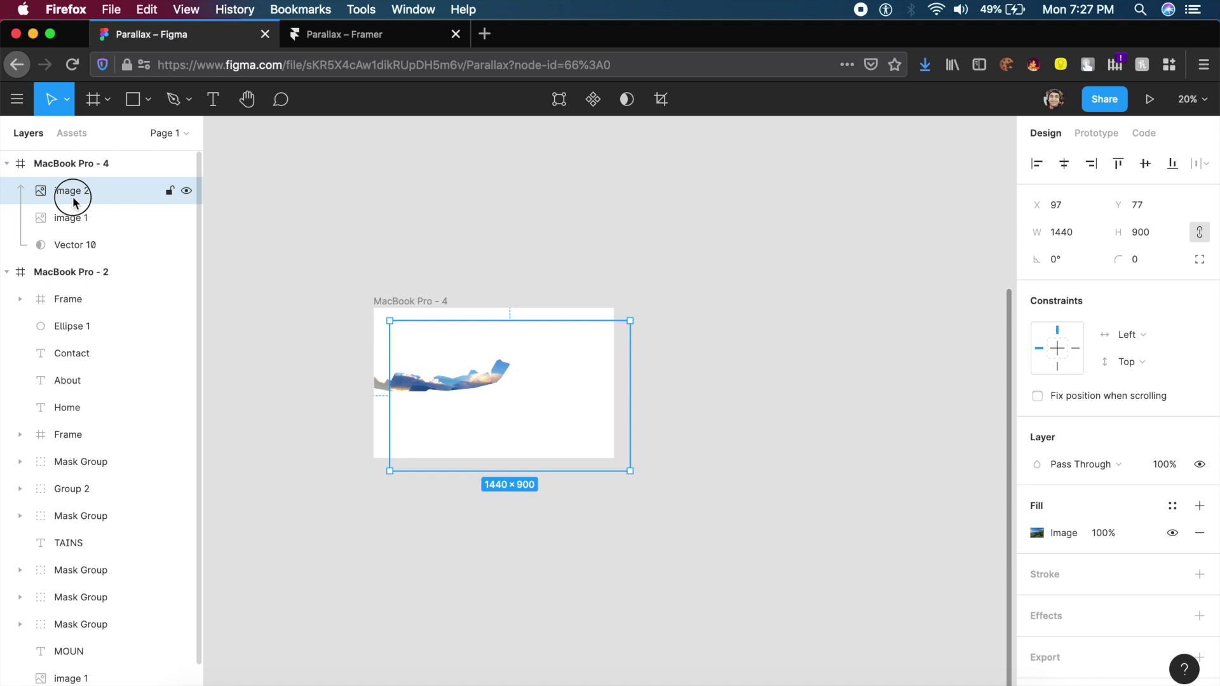
left_click_drag(81, 190, 88, 253)
left_click_drag(571, 416, 559, 412)
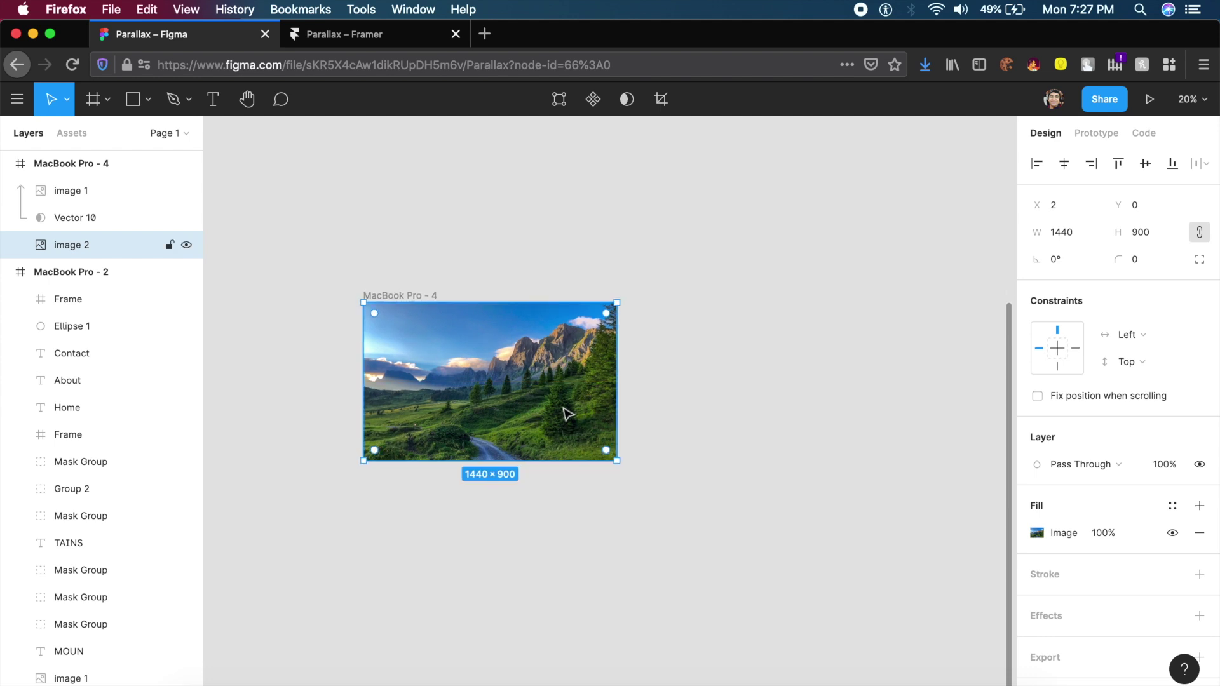
Step: Group image 1 with its Vector 10 mask in the MacBook Pro - 4 frame
scroll(558, 410, "up", 3)
scroll(337, 363, "up", 5)
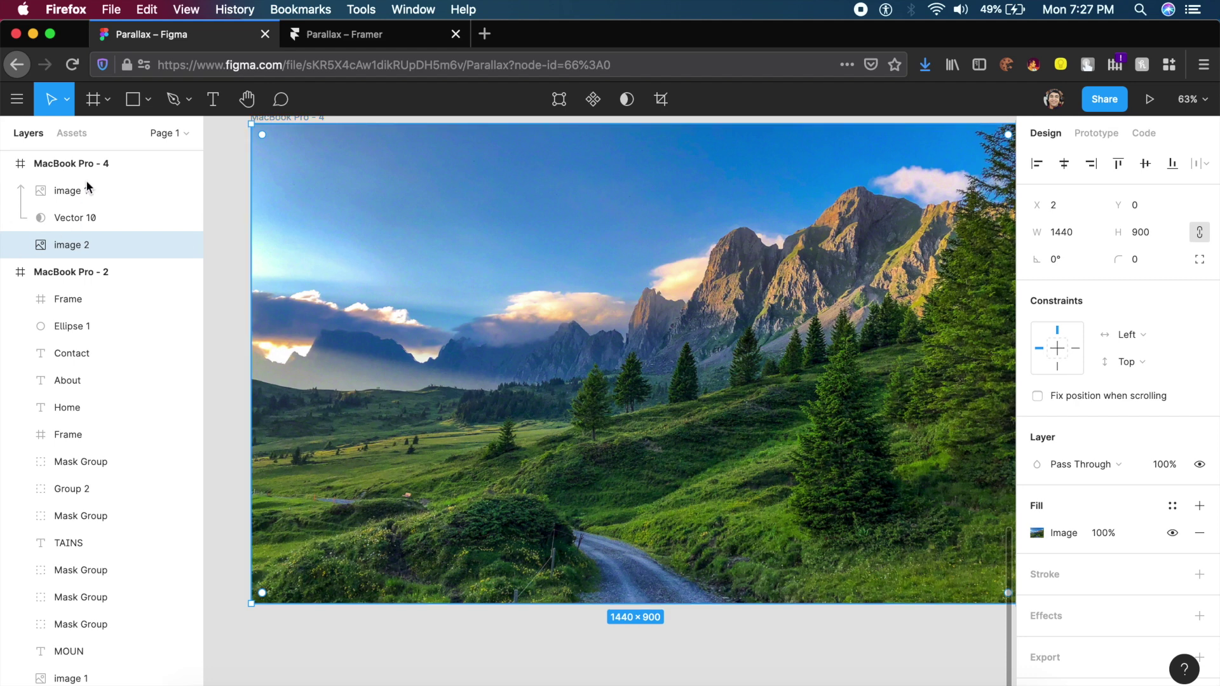
left_click(48, 190)
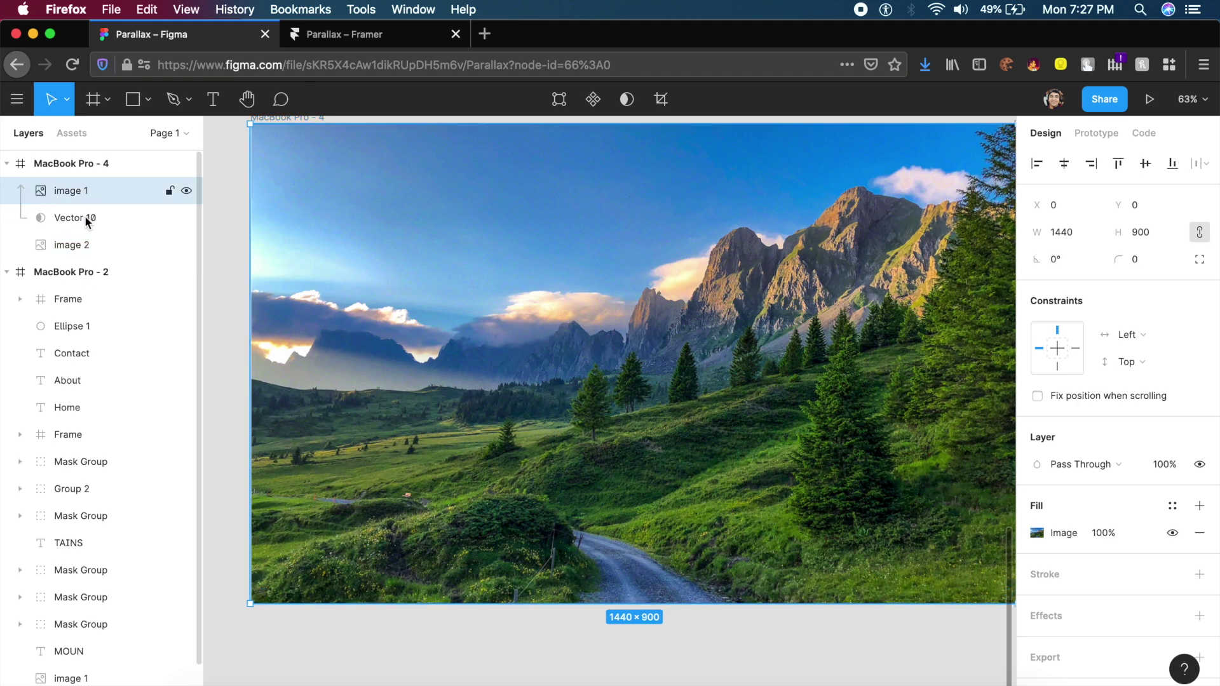
left_click(436, 367, "shift")
key("super+g")
Step: Trace the large rocky mountain at the right of the photo with the Pen tool, following its ridge from the lower left slope
scroll(272, 308, "up", 3)
key("p")
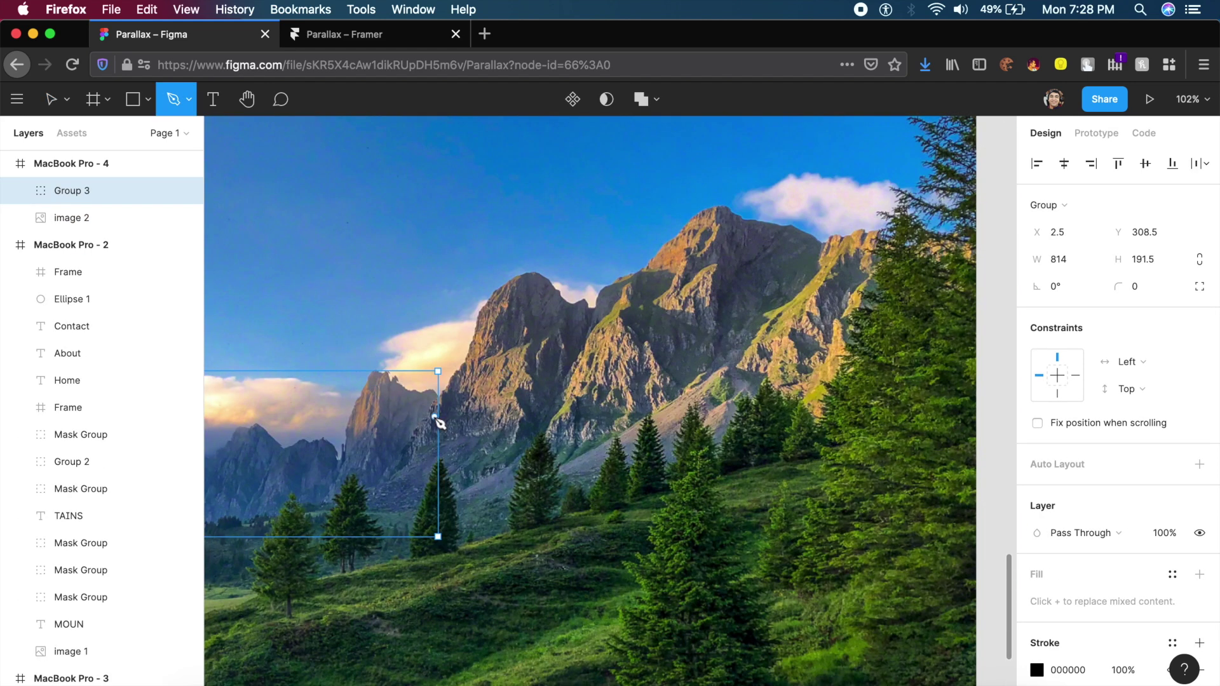
left_click(393, 474)
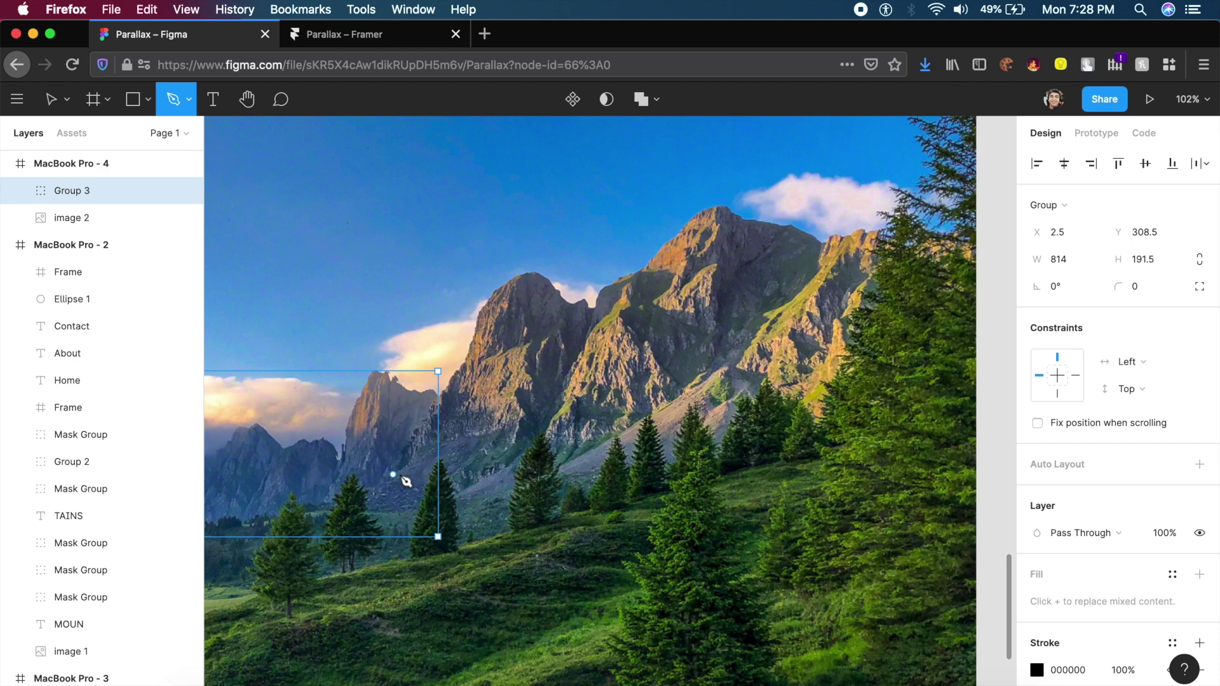
left_click(466, 361)
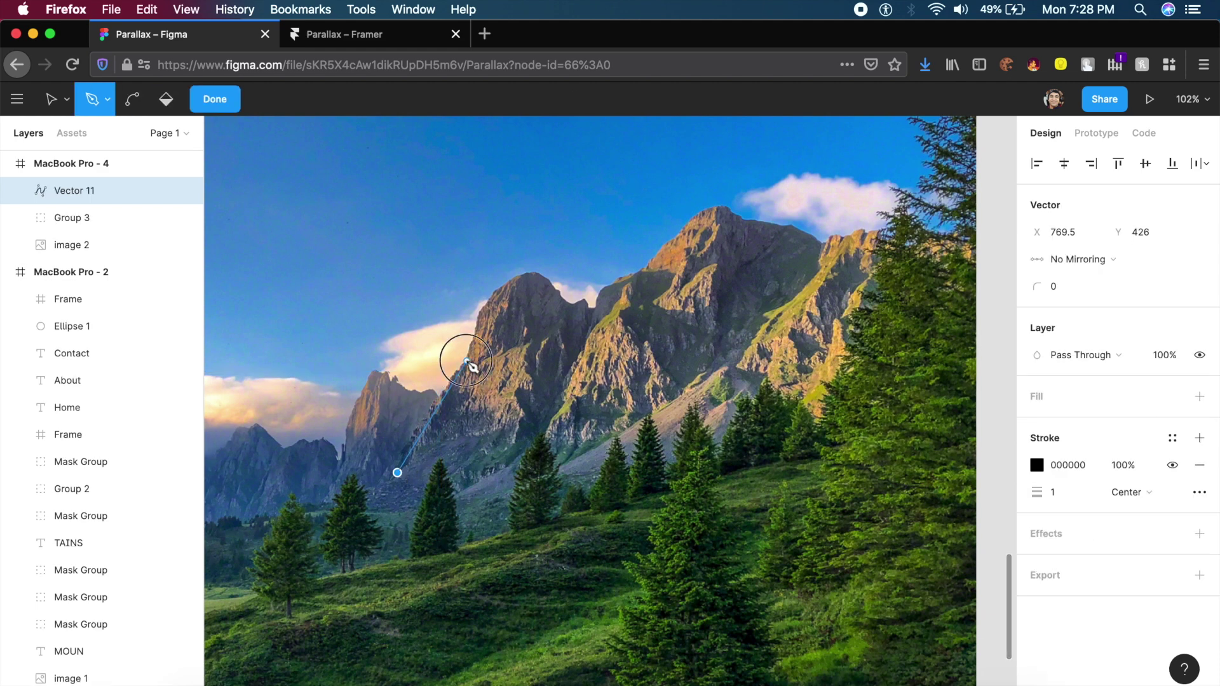
left_click(477, 318)
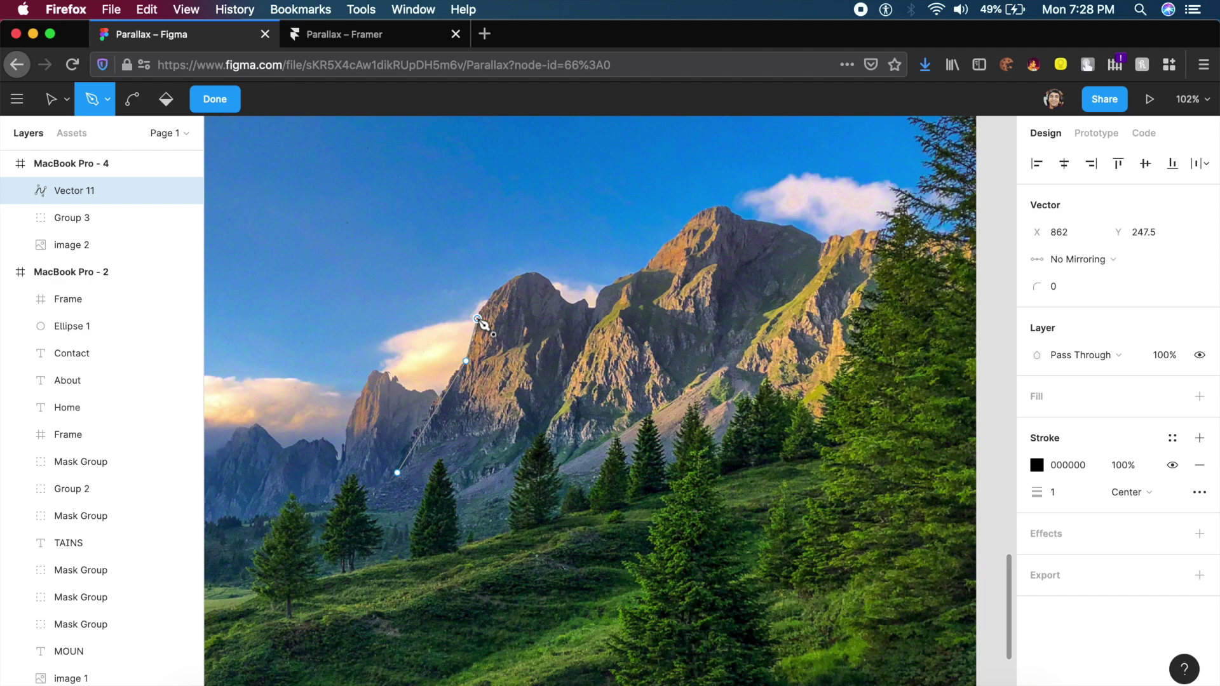
left_click(511, 284)
left_click(538, 272)
left_click(567, 305)
left_click(604, 289)
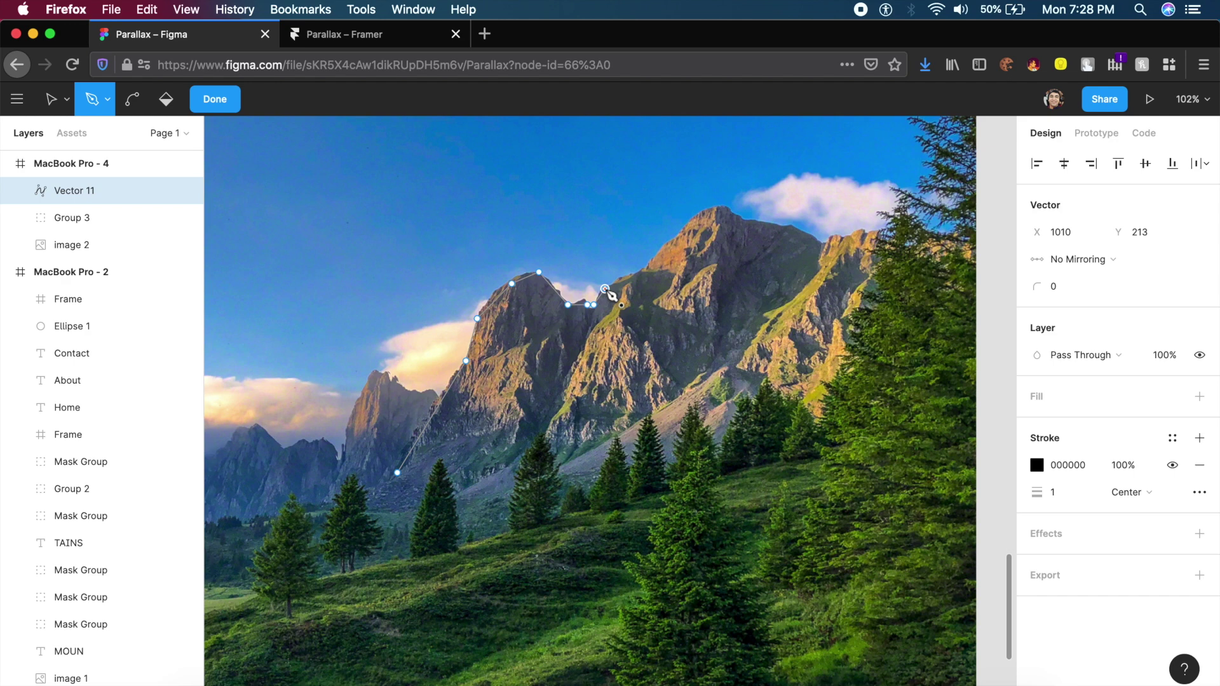
left_click(626, 275)
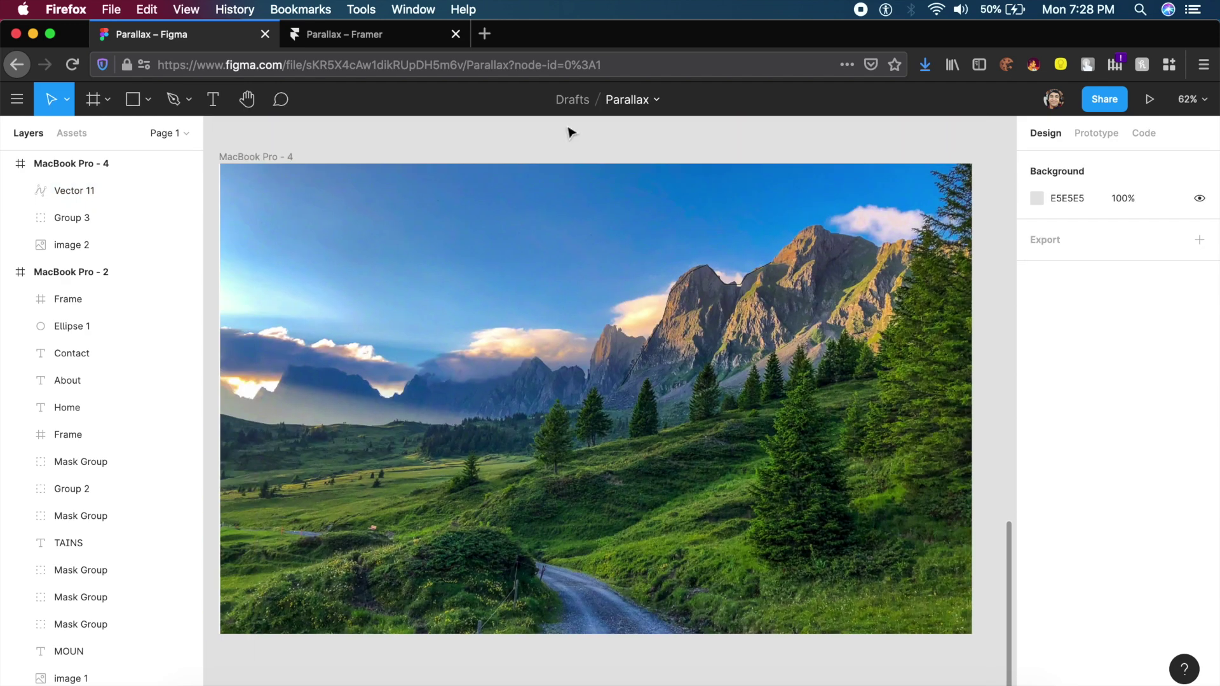
Step: Add a text layer reading MOUNT in Nunito Sans Black 112 over the distant mountains of the MacBook Pro - 4 frame
scroll(599, 286, "left", 1)
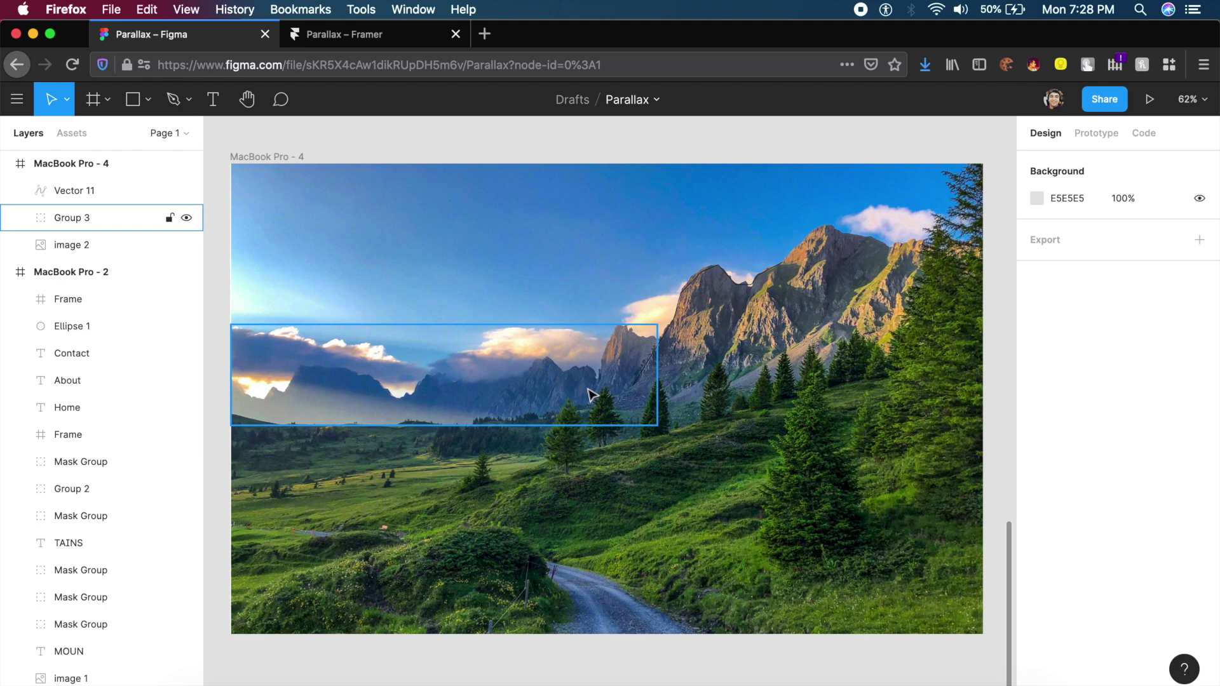
key("t")
left_click(297, 303)
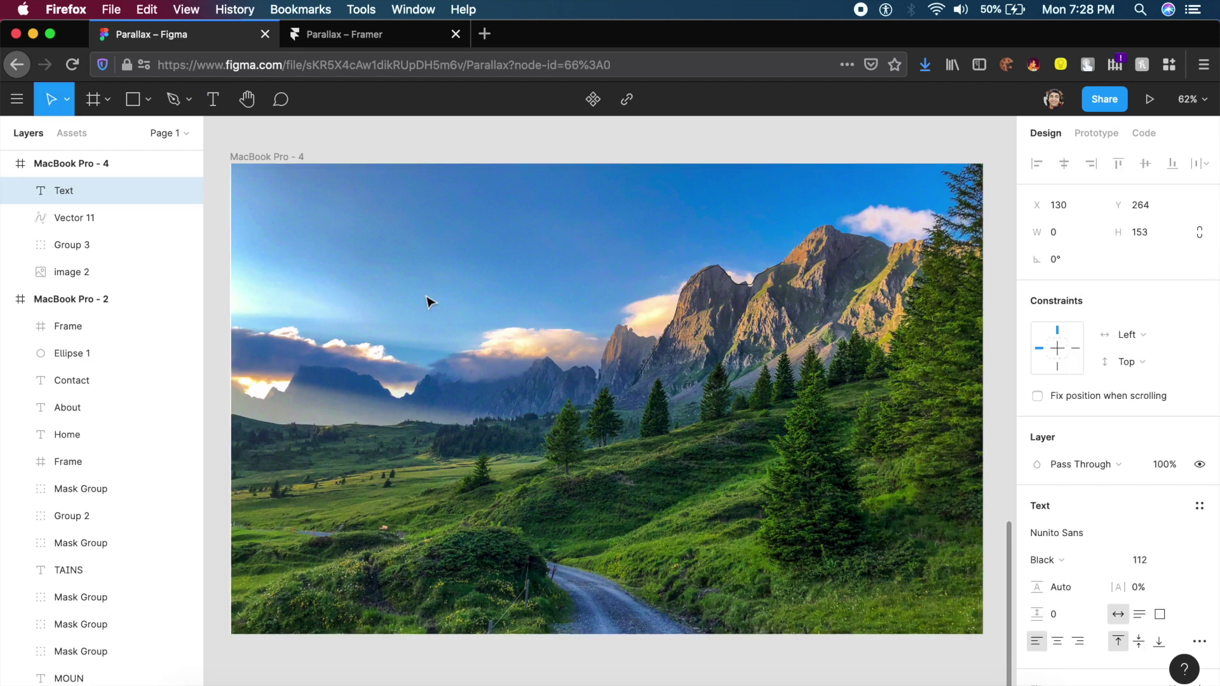
type("MOUNT")
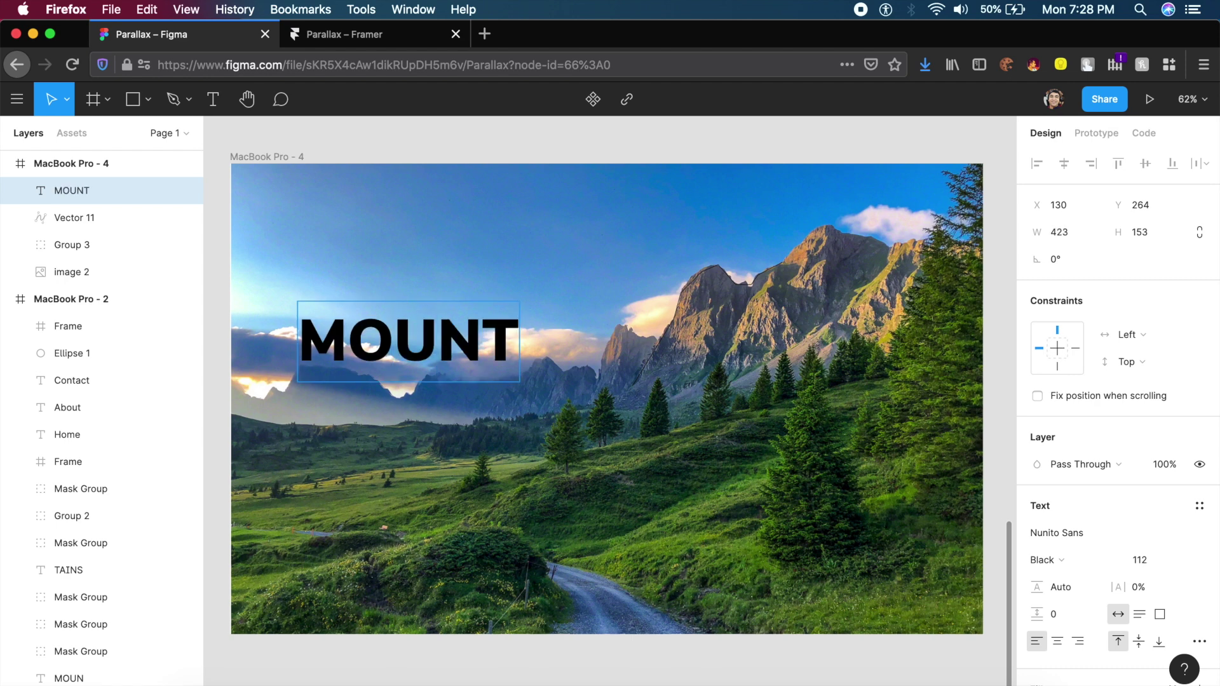
key("Escape")
key("Escape")
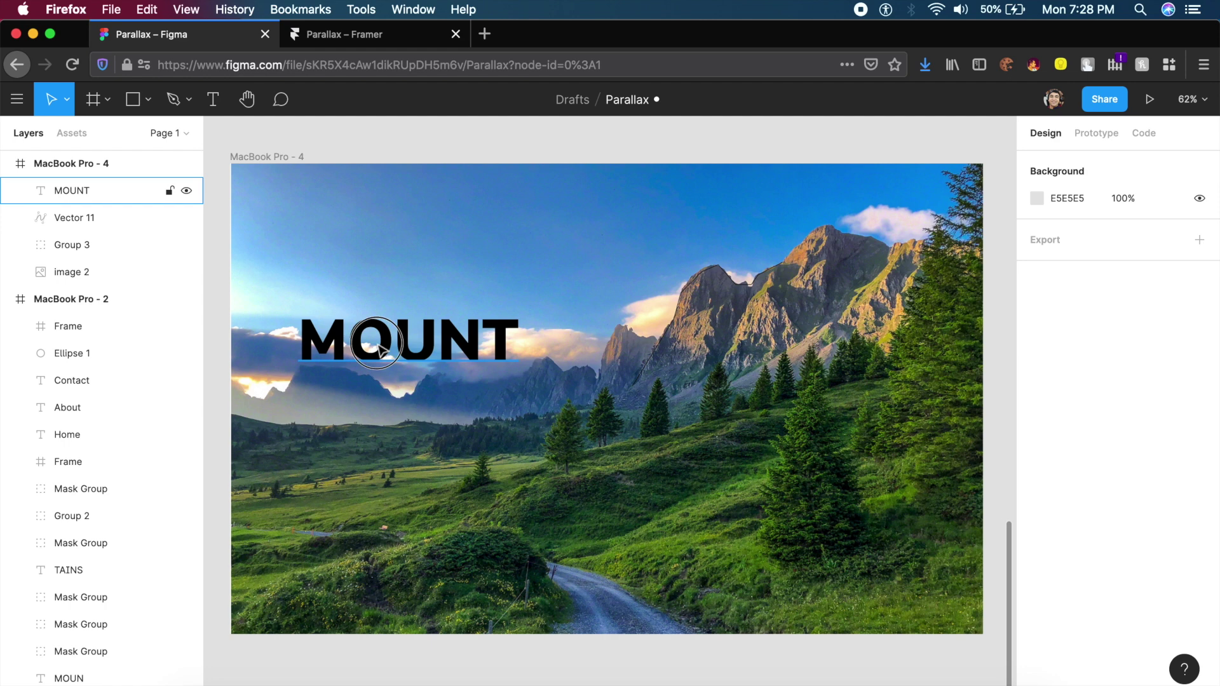
Step: Extend the title text to MOUNTAINS and position it over the distant mountains at X 31, Y 297
left_click_drag(335, 351, 348, 379)
key("Return")
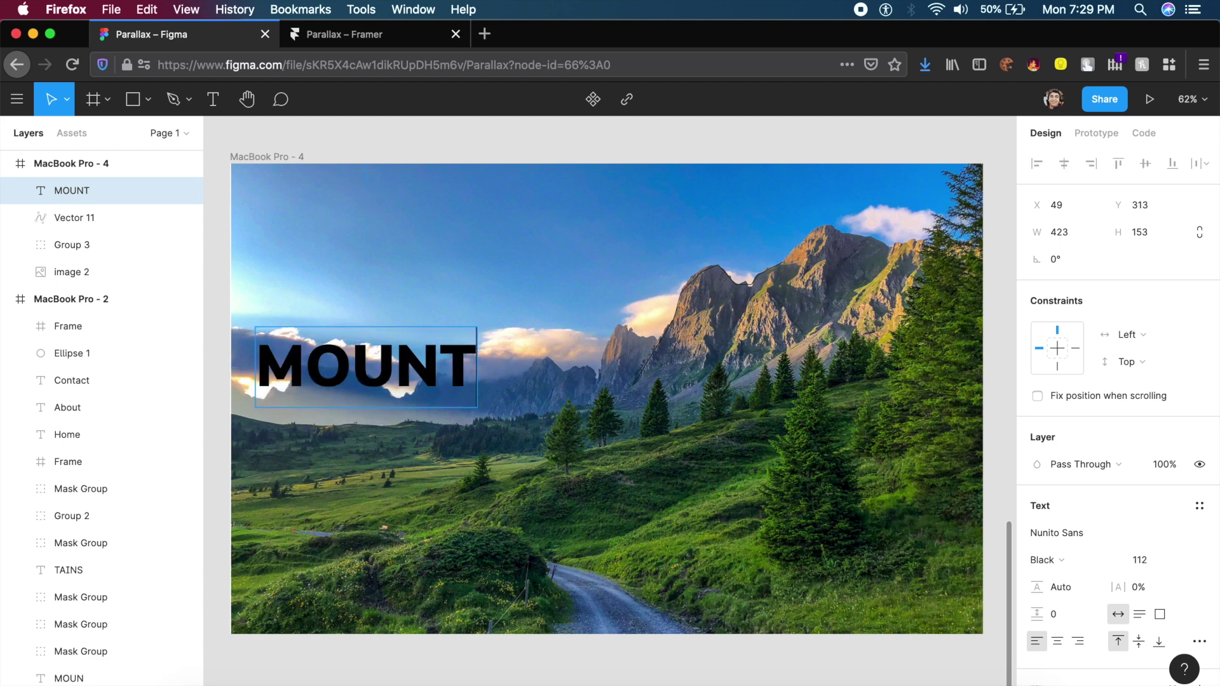
type("AINS")
key("Escape")
key("Escape")
left_click_drag(402, 361, 389, 353)
Step: Set the fill colour of the MOUNTAINS text to white, FFFFFF
scroll(1071, 629, "down", 3)
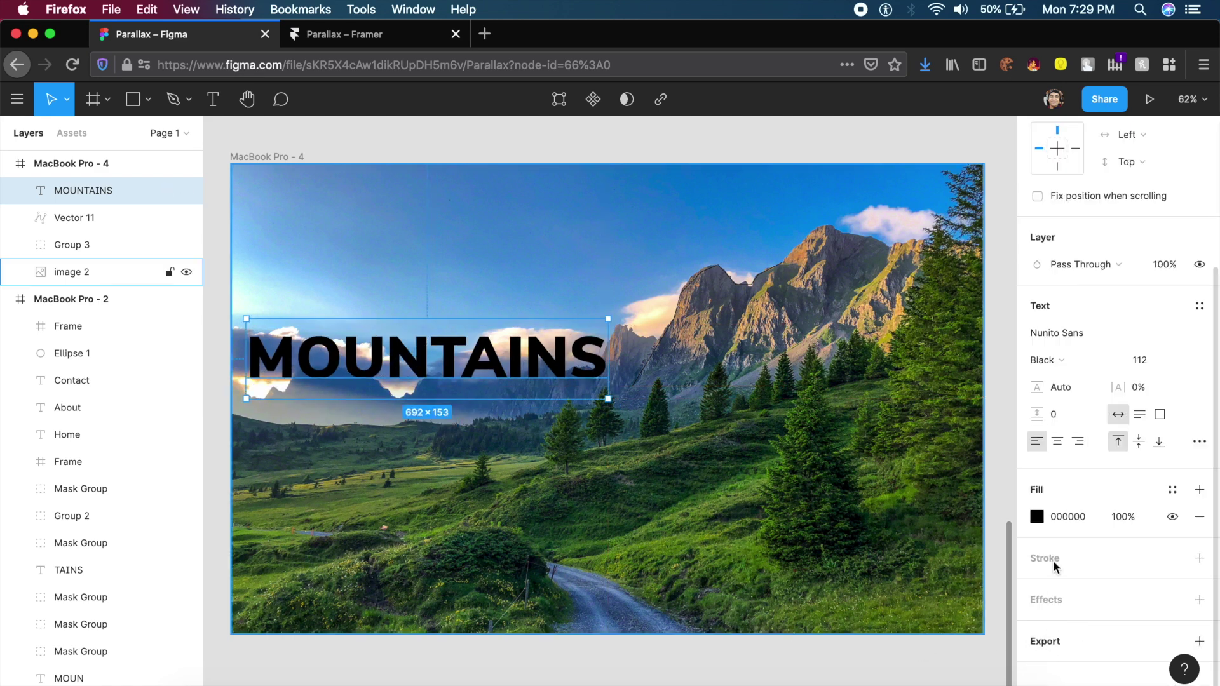
left_click(1035, 518)
left_click_drag(940, 421, 731, 189)
left_click(451, 380)
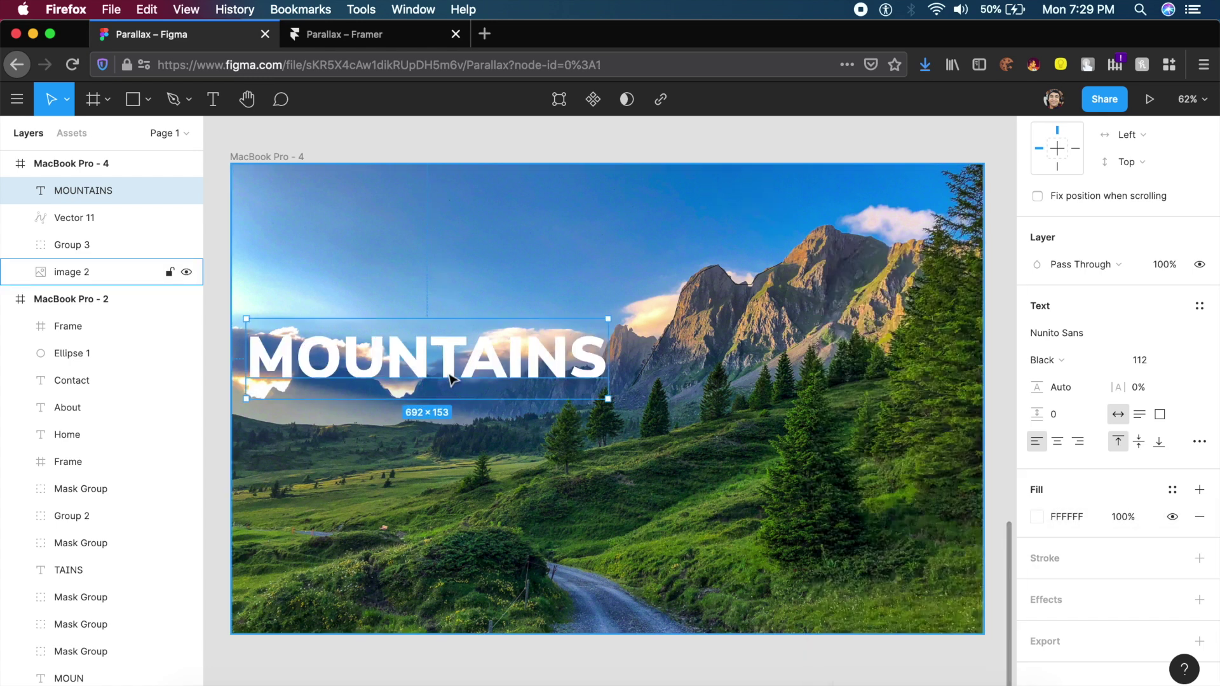
Step: Move the MOUNTAINS text layer beneath Group 3 in the MacBook Pro - 4 layer stack
left_click(87, 192)
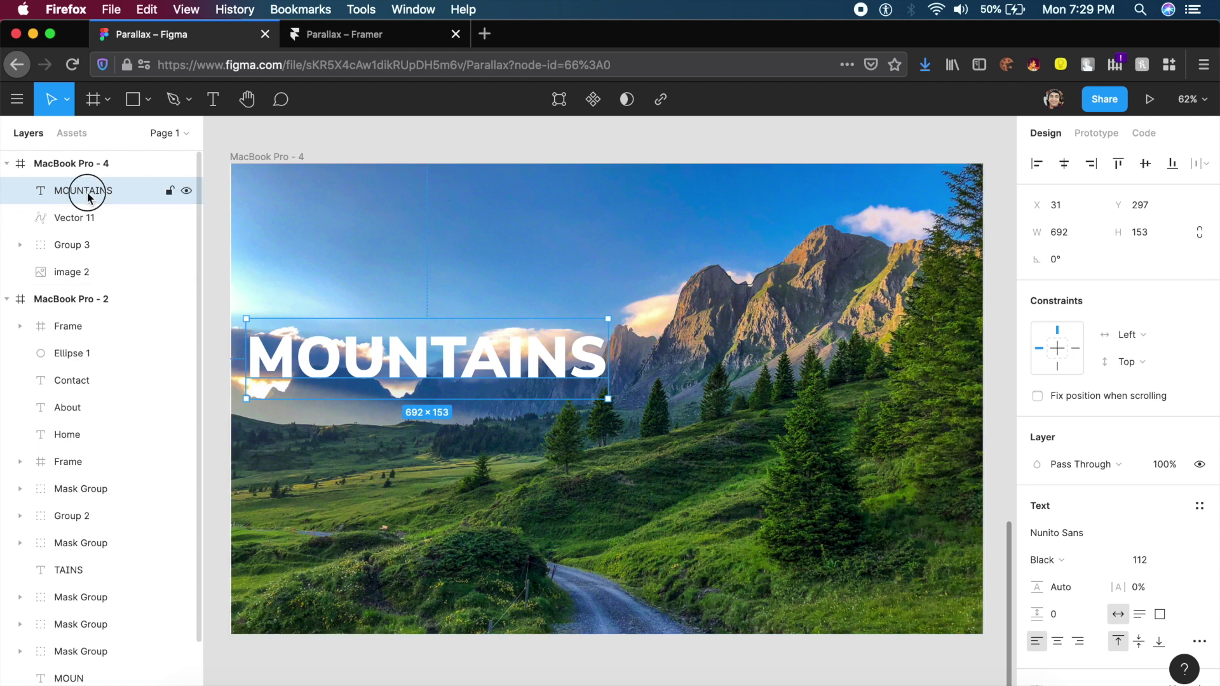
left_click_drag(86, 196, 92, 253)
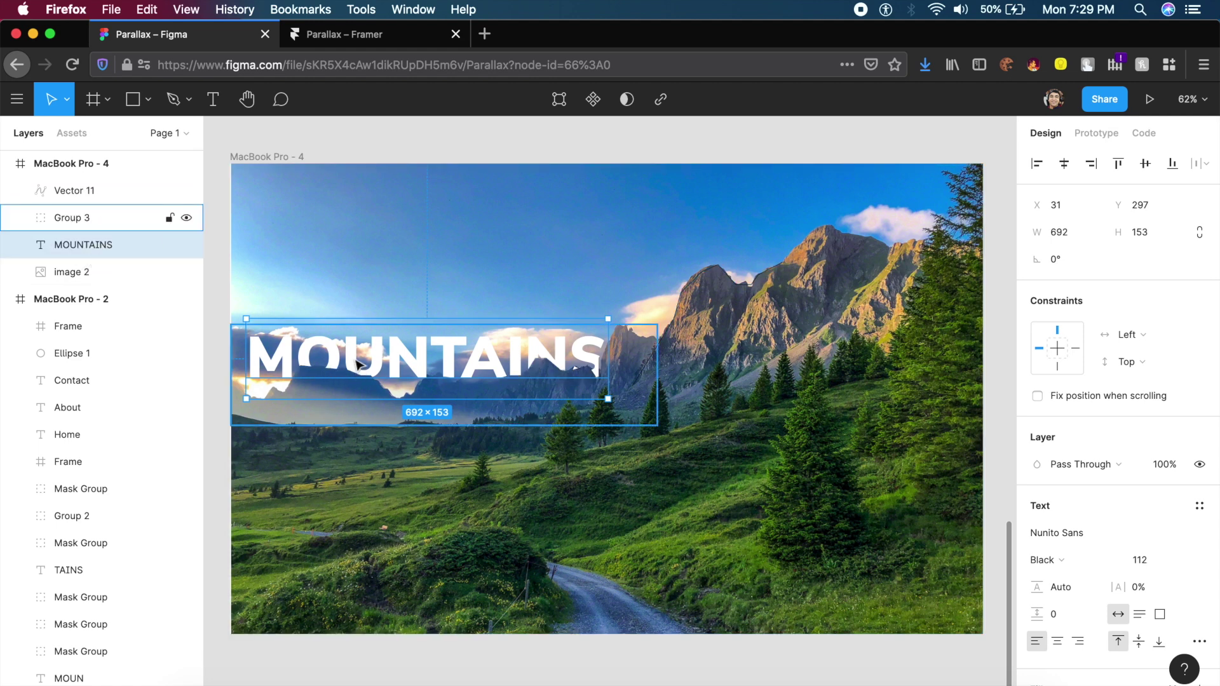
left_click(513, 155)
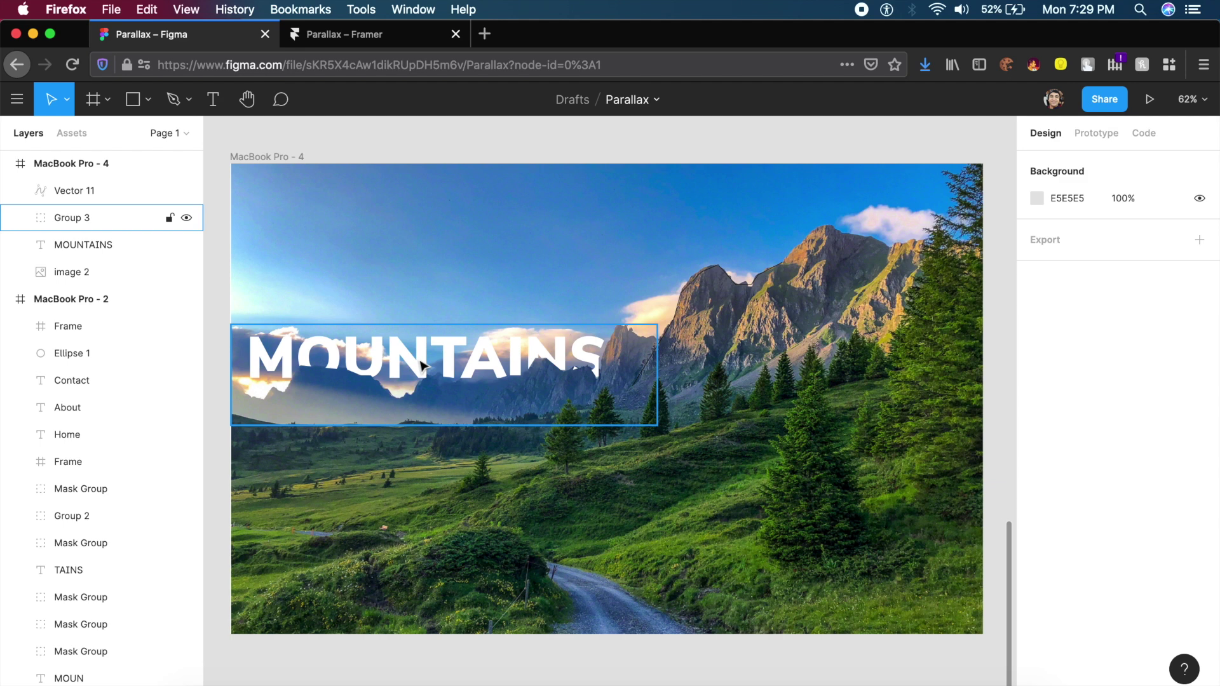
Step: Paste the tree Mask Group and the View Images card into the MacBook Pro - 4 frame and nudge the card to the right
key("super+v")
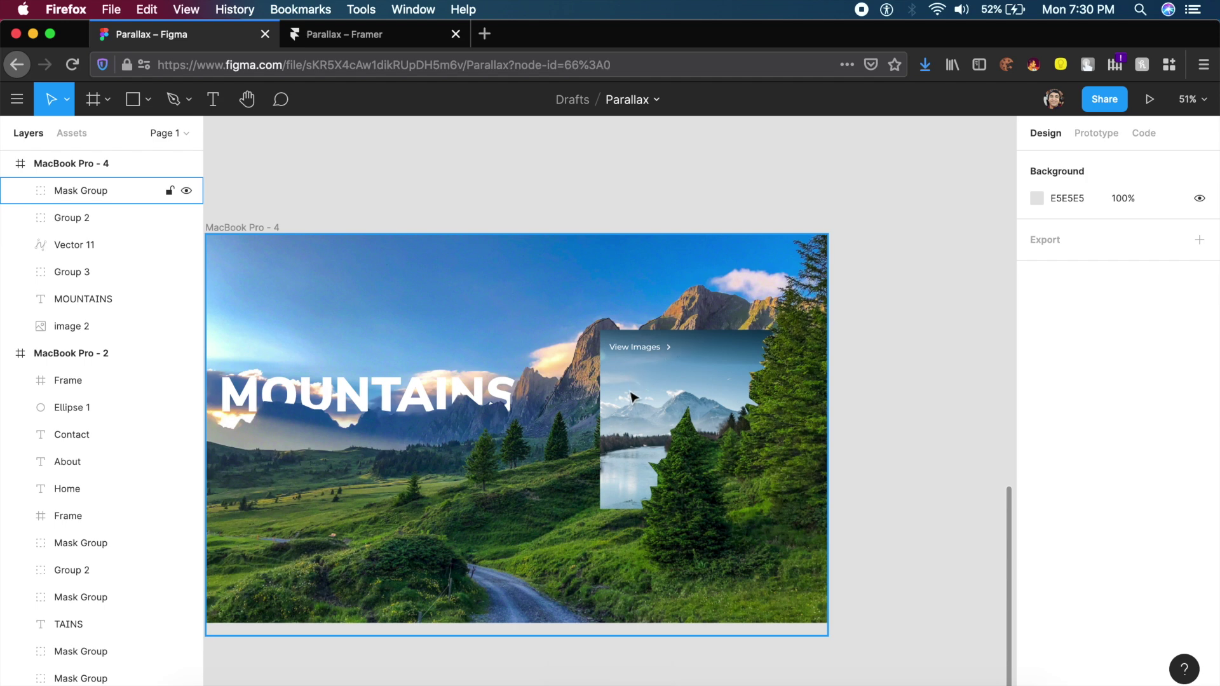
left_click(633, 397)
left_click(82, 218)
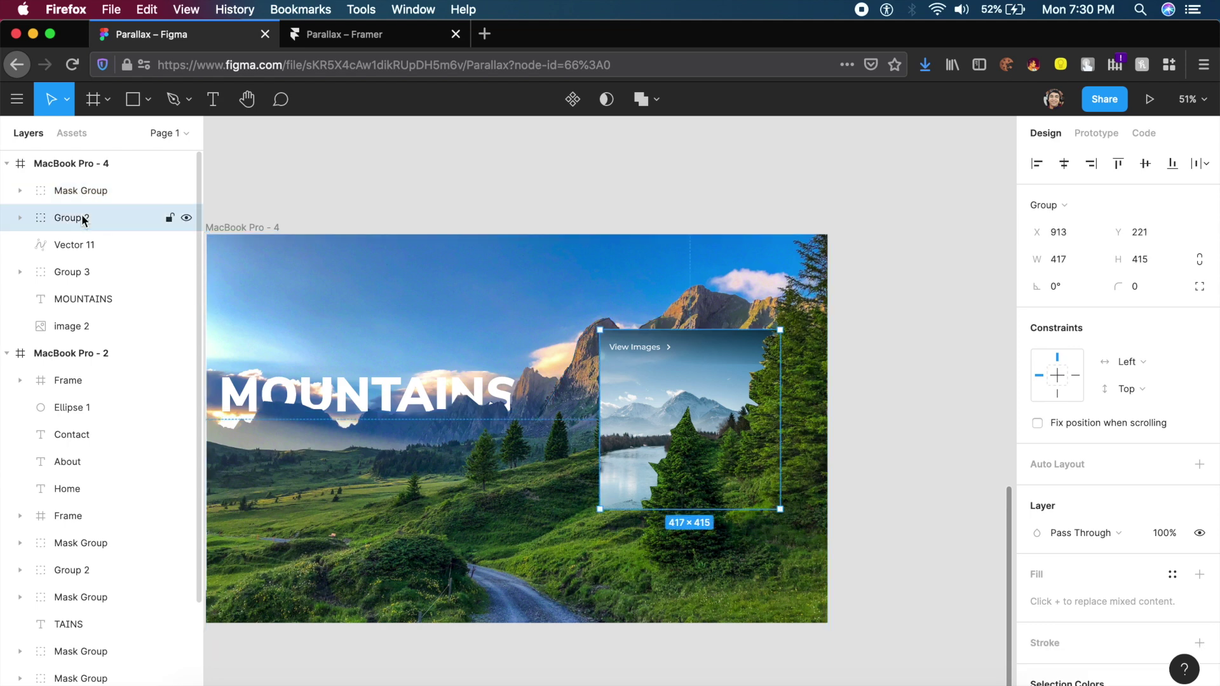
key("shift+Right")
key("shift+Right")
key("shift+Right")
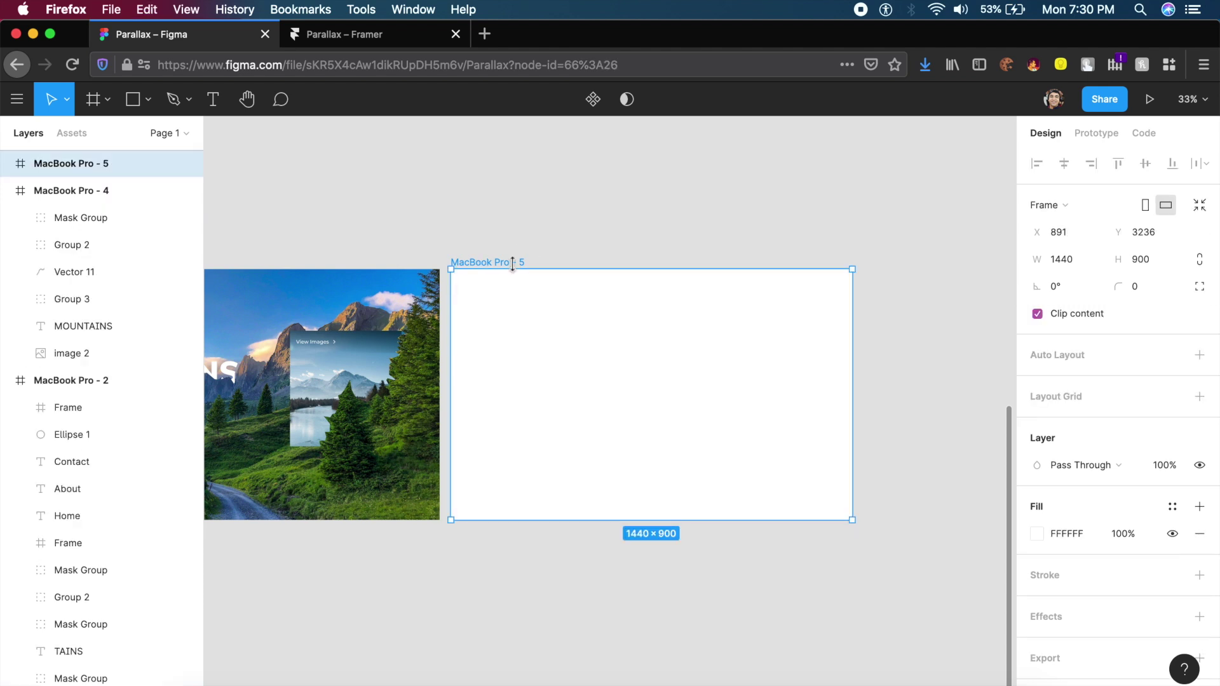
Step: Paste the beach photo image 1 into the MacBook Pro - 5 frame at X 0, Y 0
key("super+v")
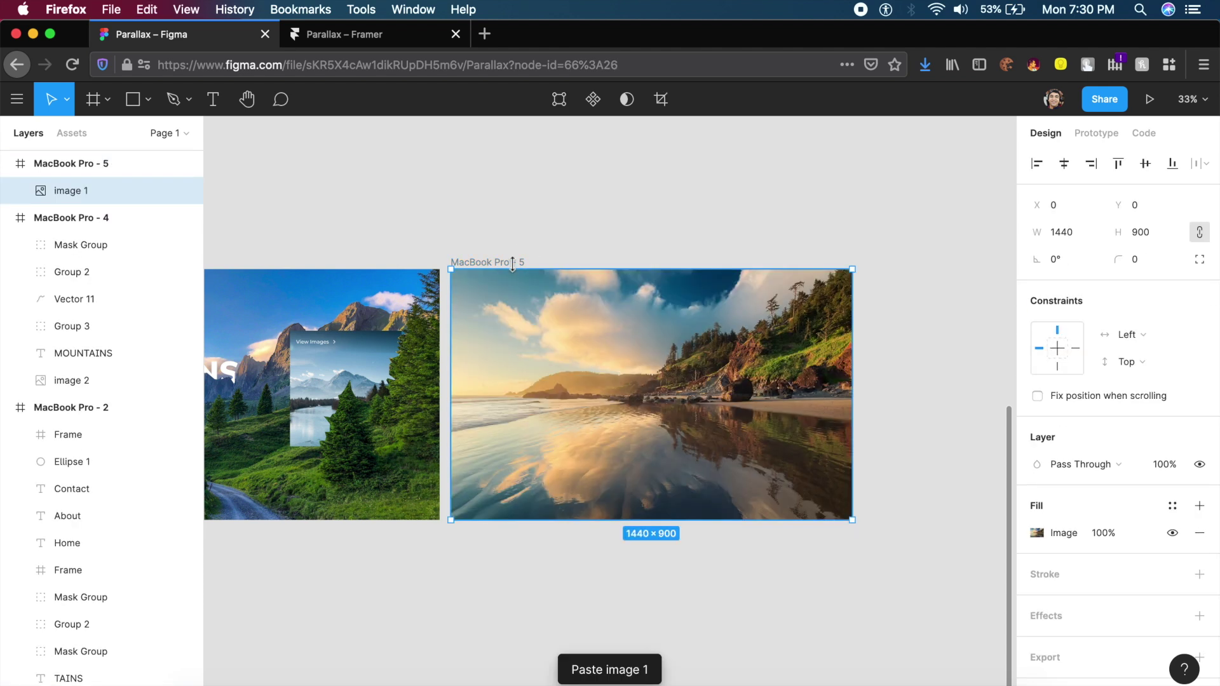
left_click(621, 228)
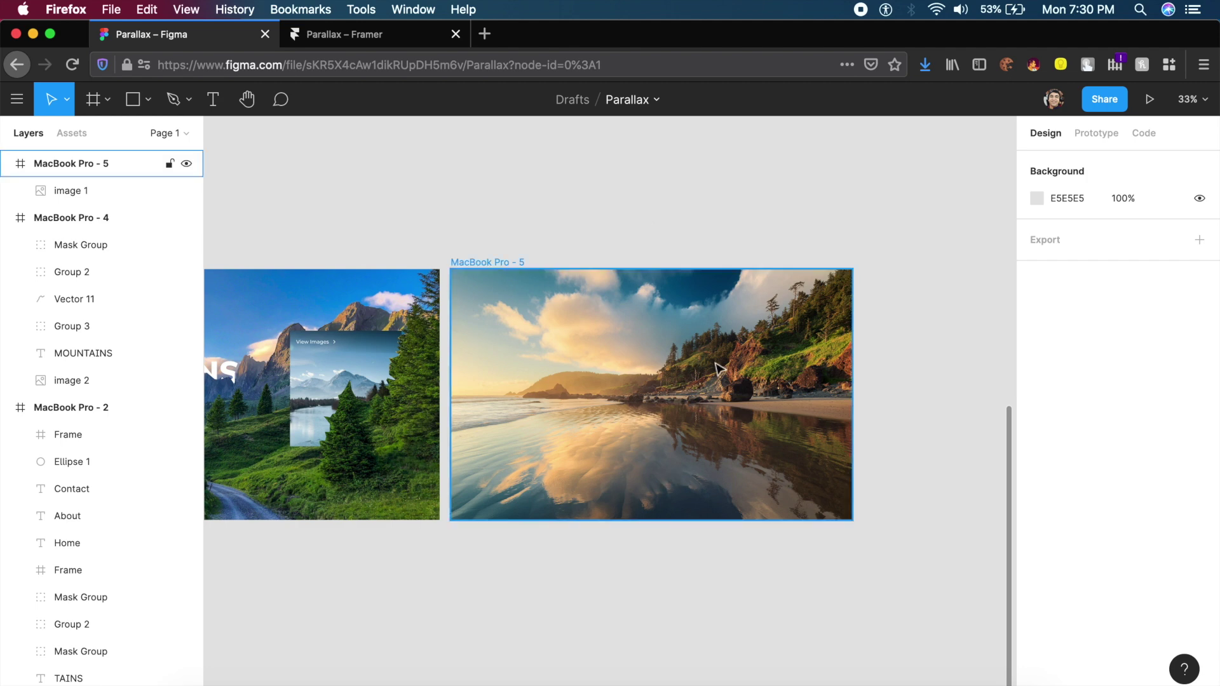
Step: Trace the water and beach foreground with the Pen tool, following the horizon, the small pointed rock and the shoreline to the frame's right edge
scroll(718, 368, "up", 3)
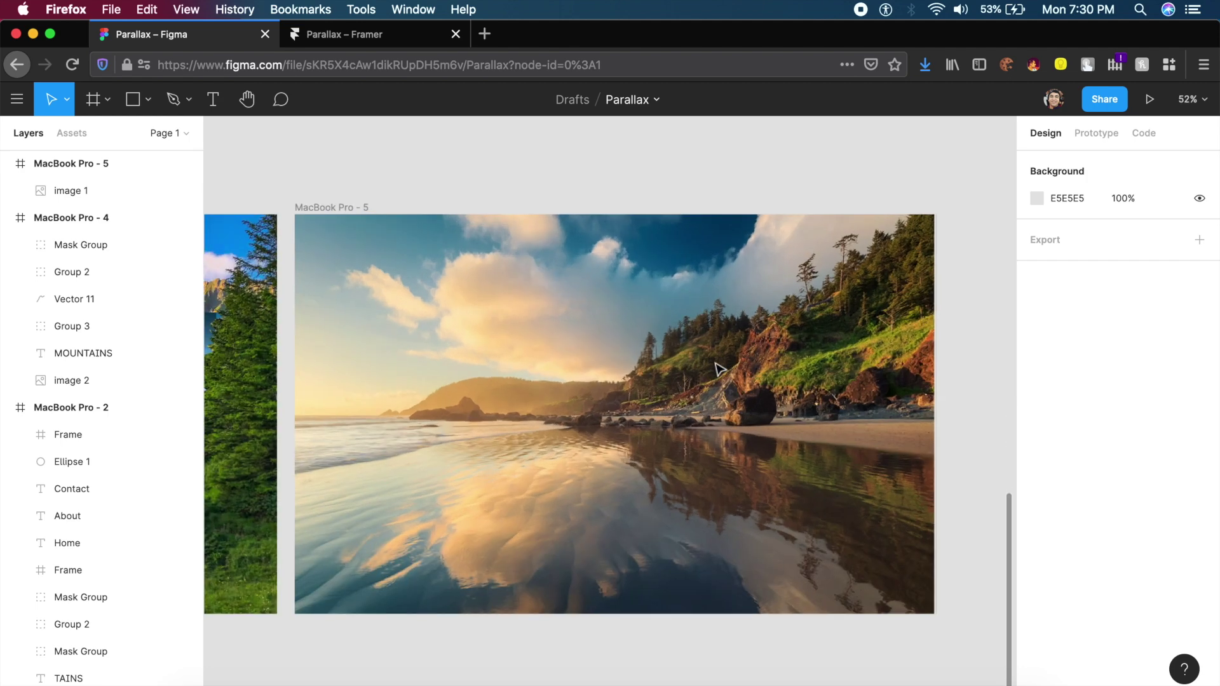
key("p")
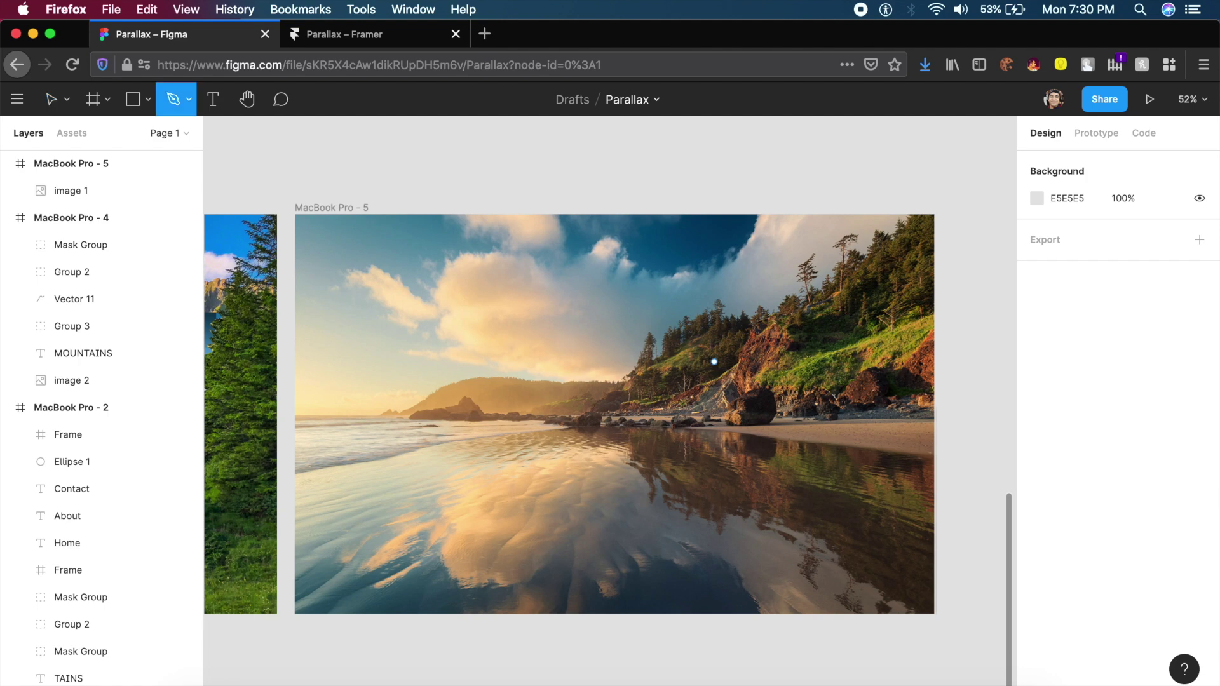
left_click(295, 417)
left_click(390, 415)
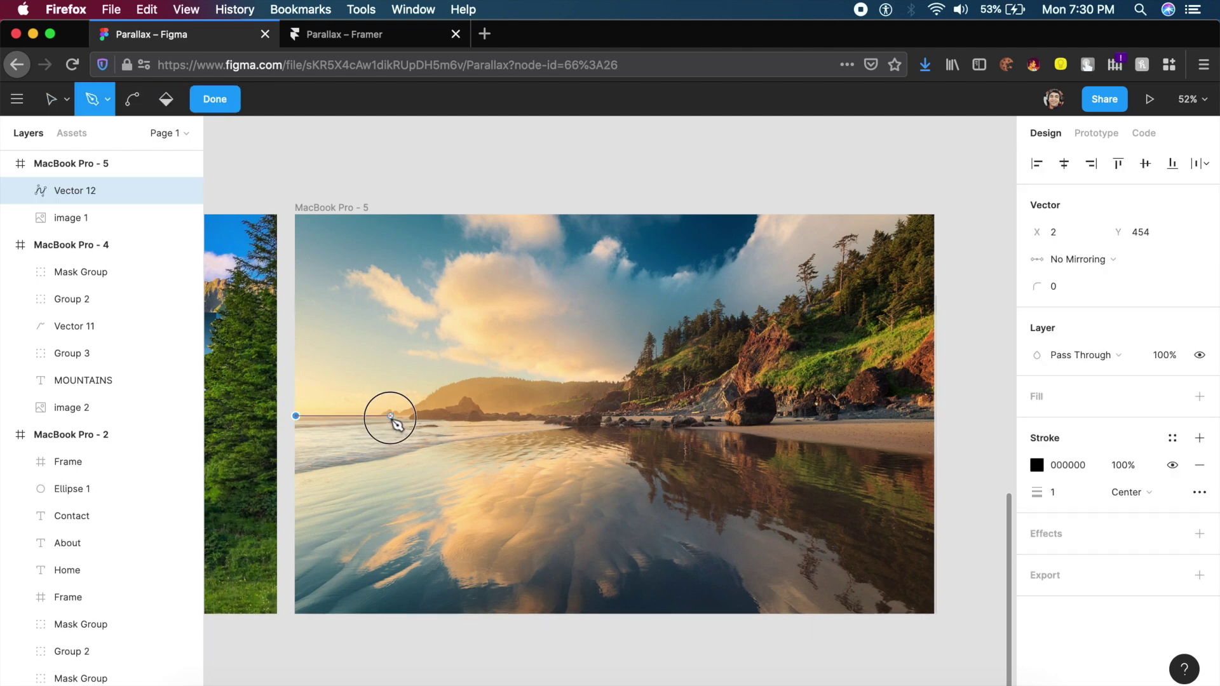
left_click(421, 421)
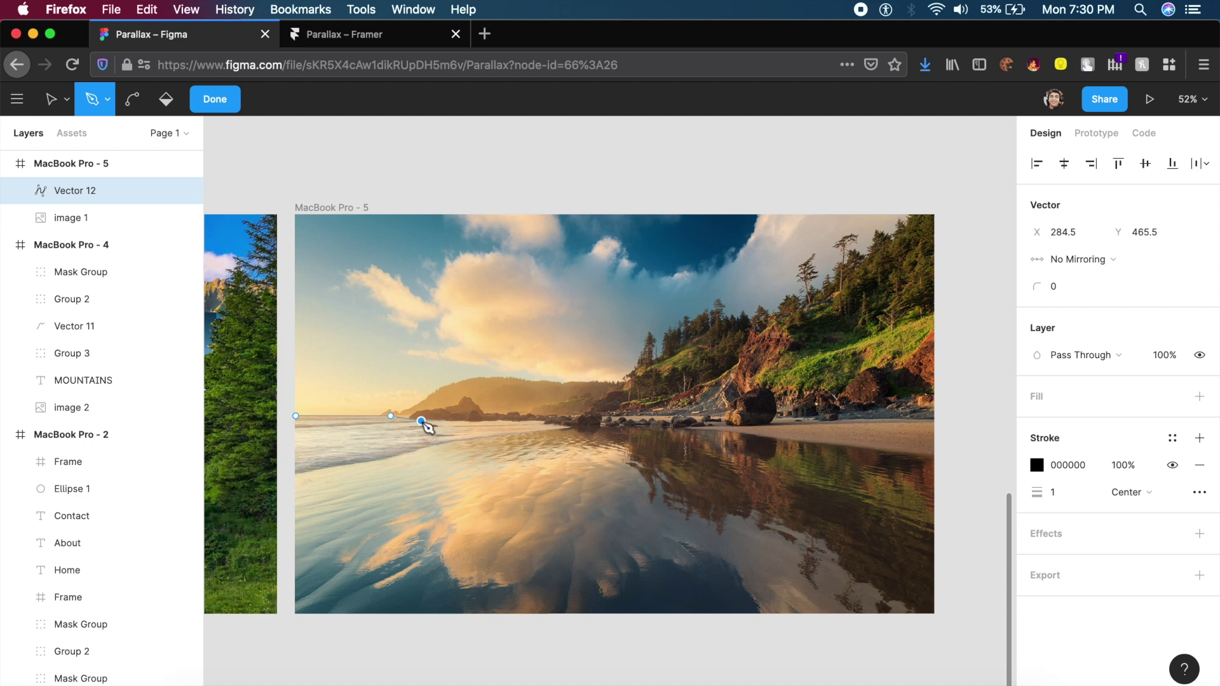
key("ctrl+z")
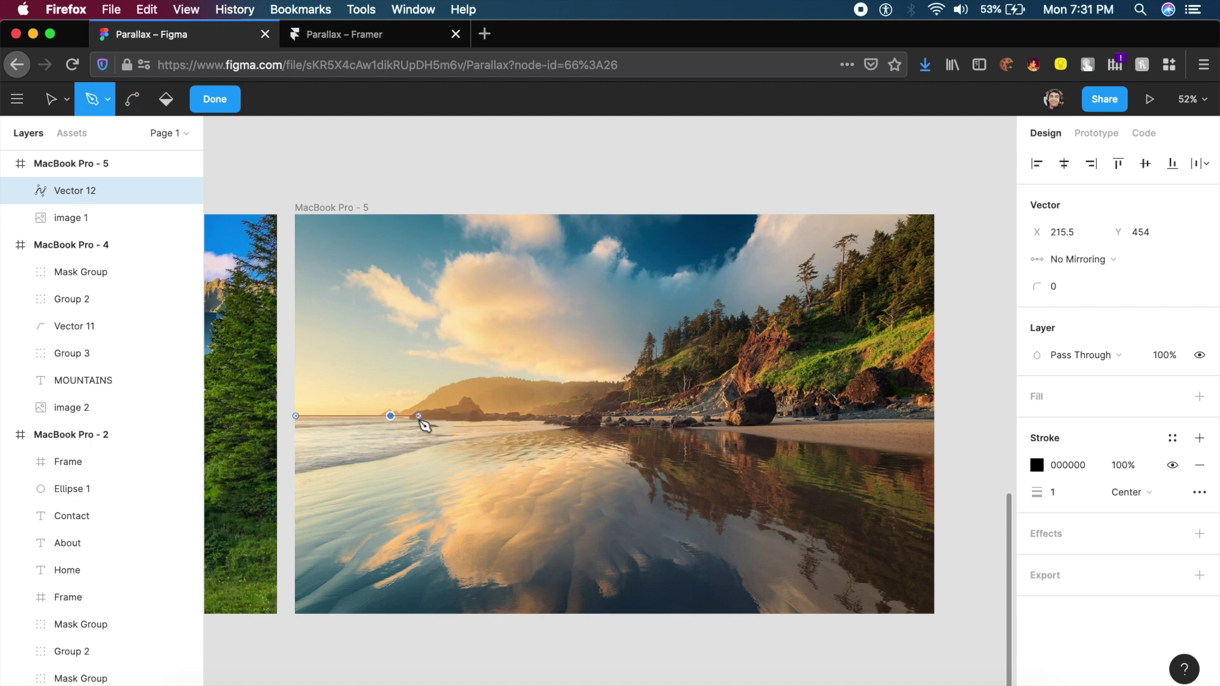
left_click(415, 417)
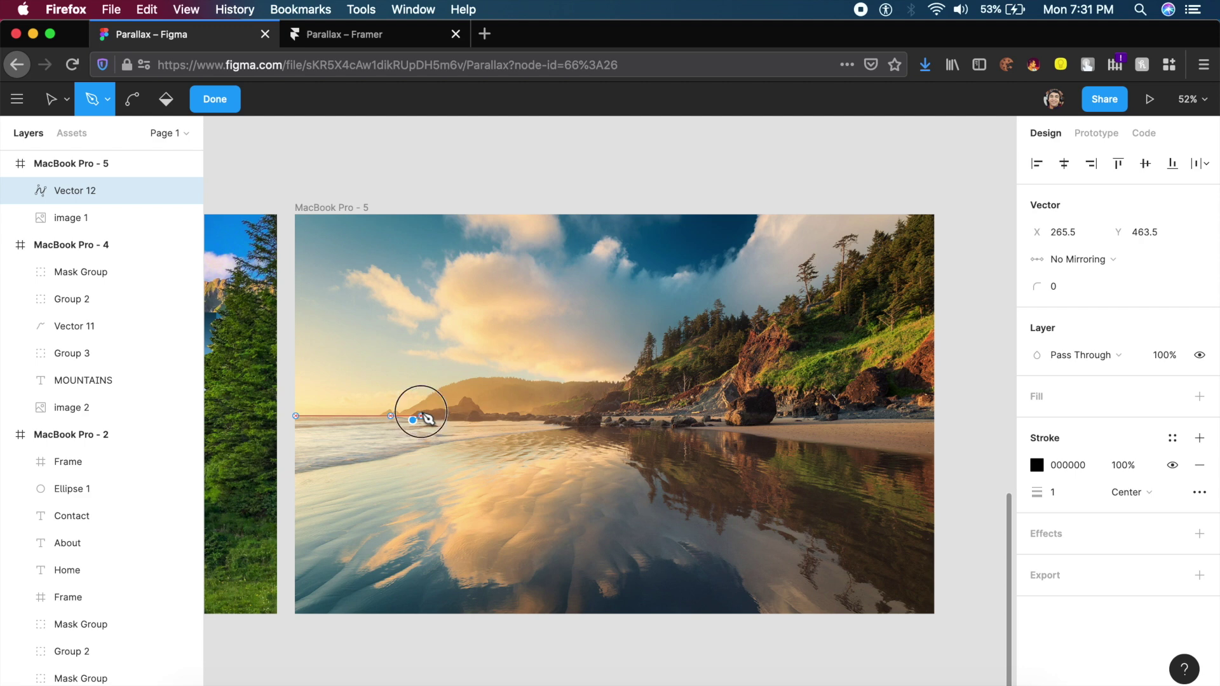
left_click(459, 406)
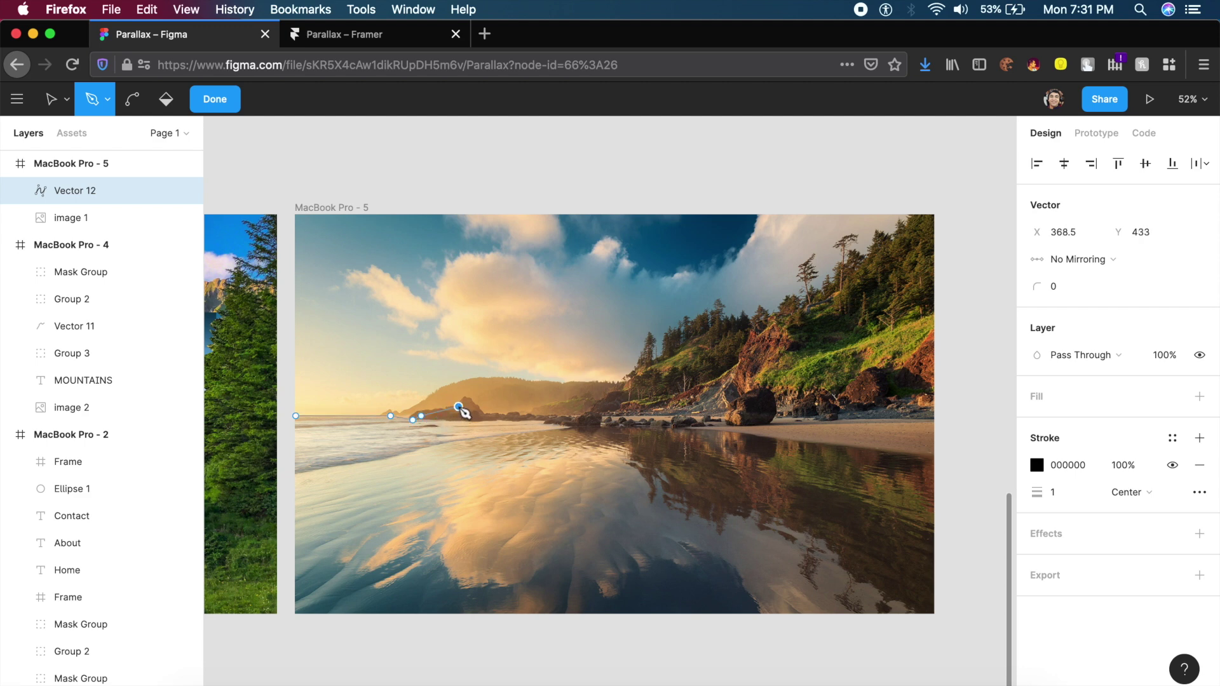
left_click(468, 396)
left_click(483, 412)
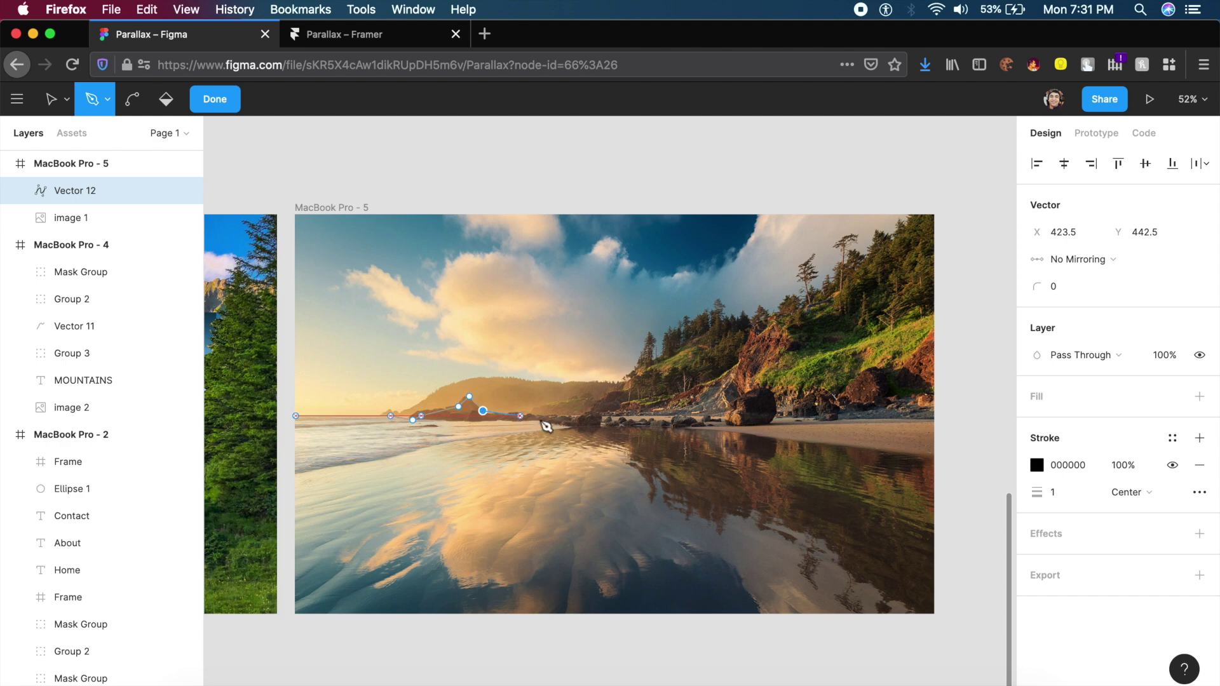
left_click(574, 415)
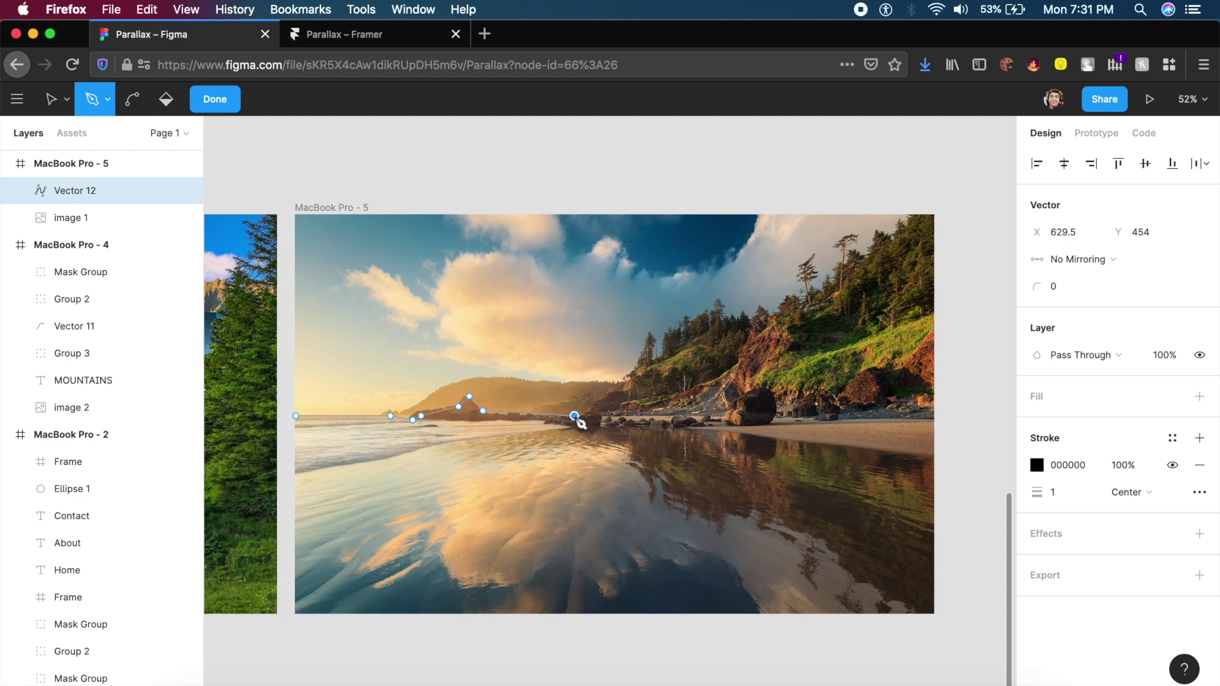
left_click_drag(612, 420, 723, 437)
Step: Mask image 1 with the Vector 12 shoreline outline in the MacBook Pro - 5 frame
right_click(89, 192)
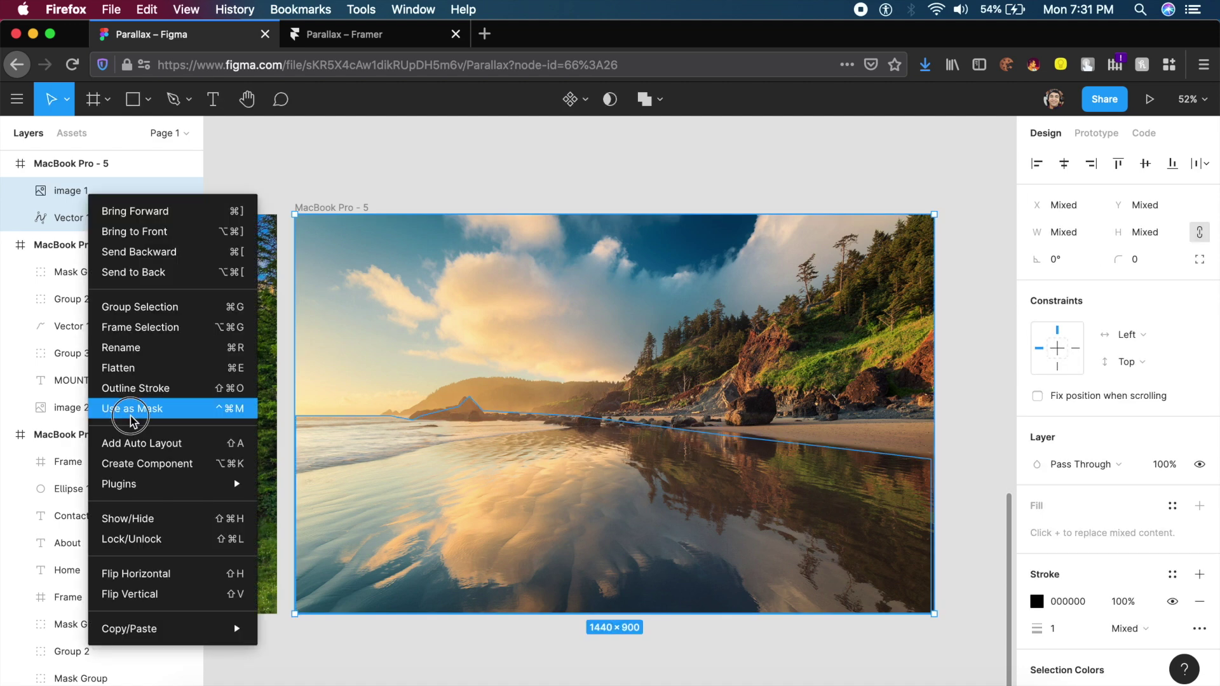
left_click(131, 415)
left_click(596, 319)
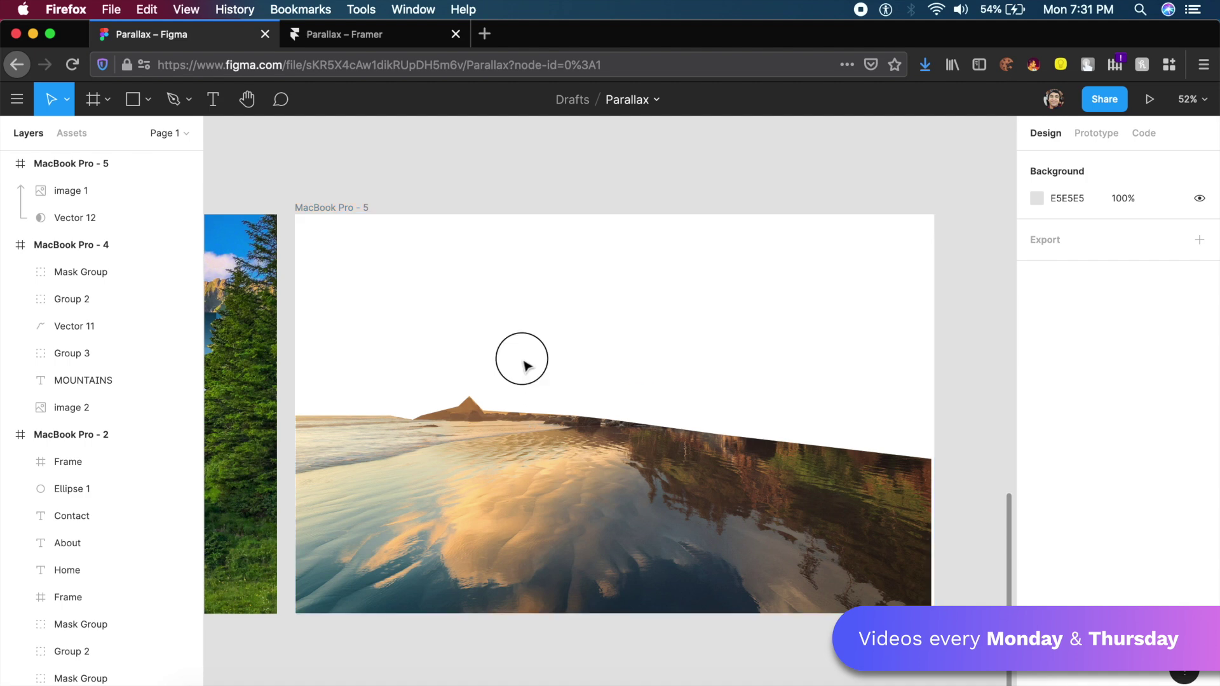
Step: Paste a second copy of the beach photo inside the MacBook Pro - 5 frame, removing the copy pasted outside it
key("super+v")
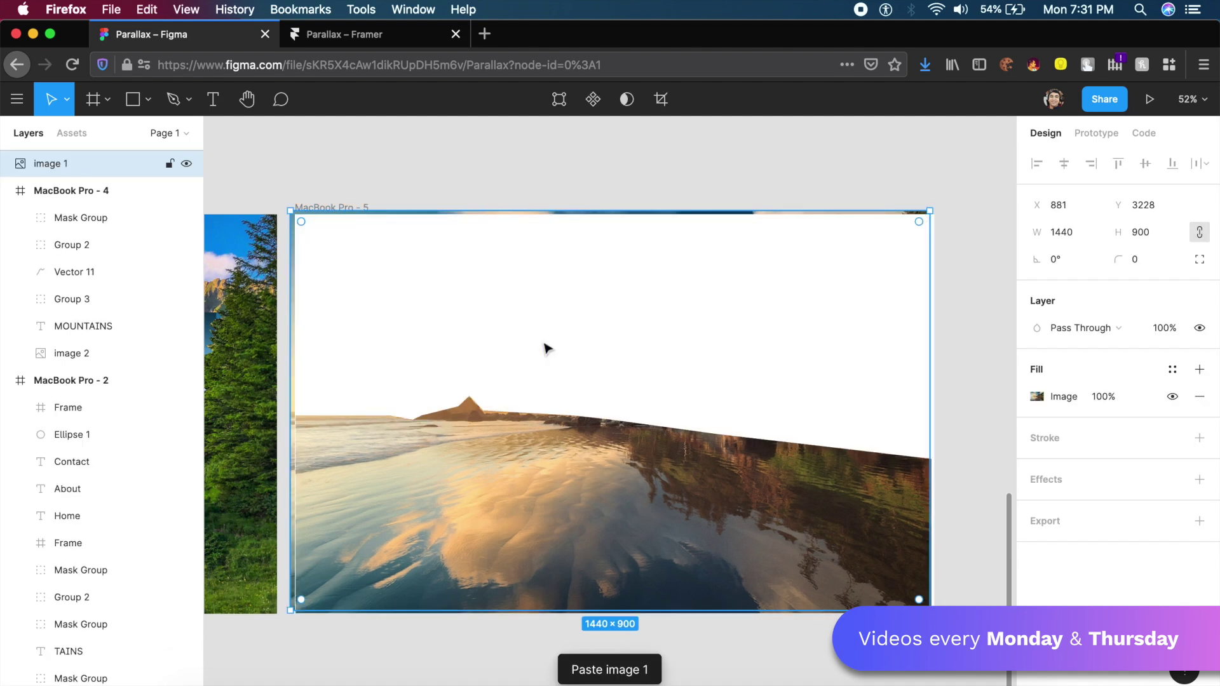
key("BackSpace")
left_click(330, 208)
key("super+v")
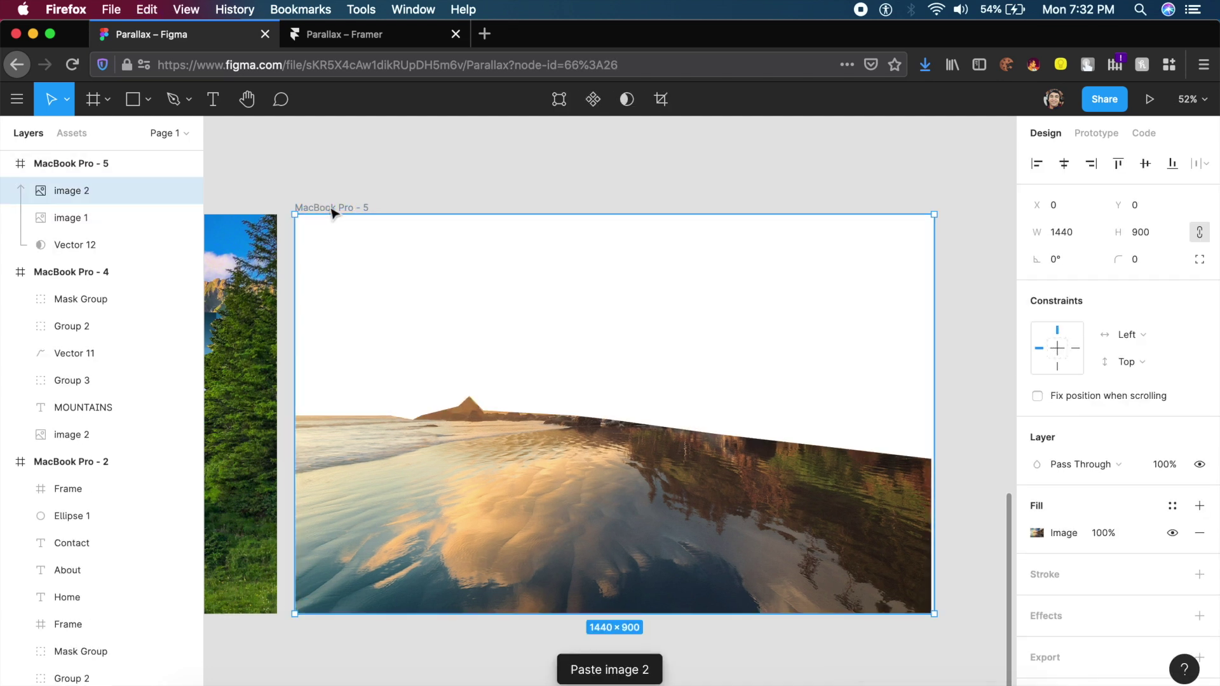
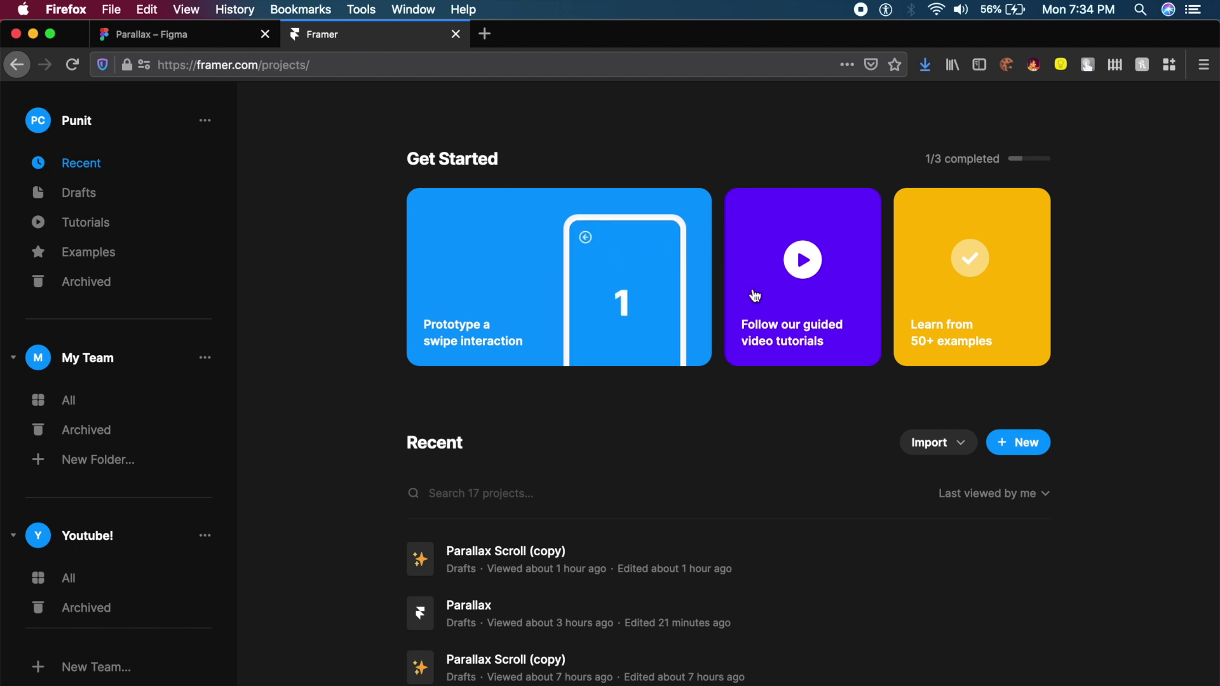
Step: Create a new Framer project in Drafts and name it Parallax for youtube
left_click(1020, 444)
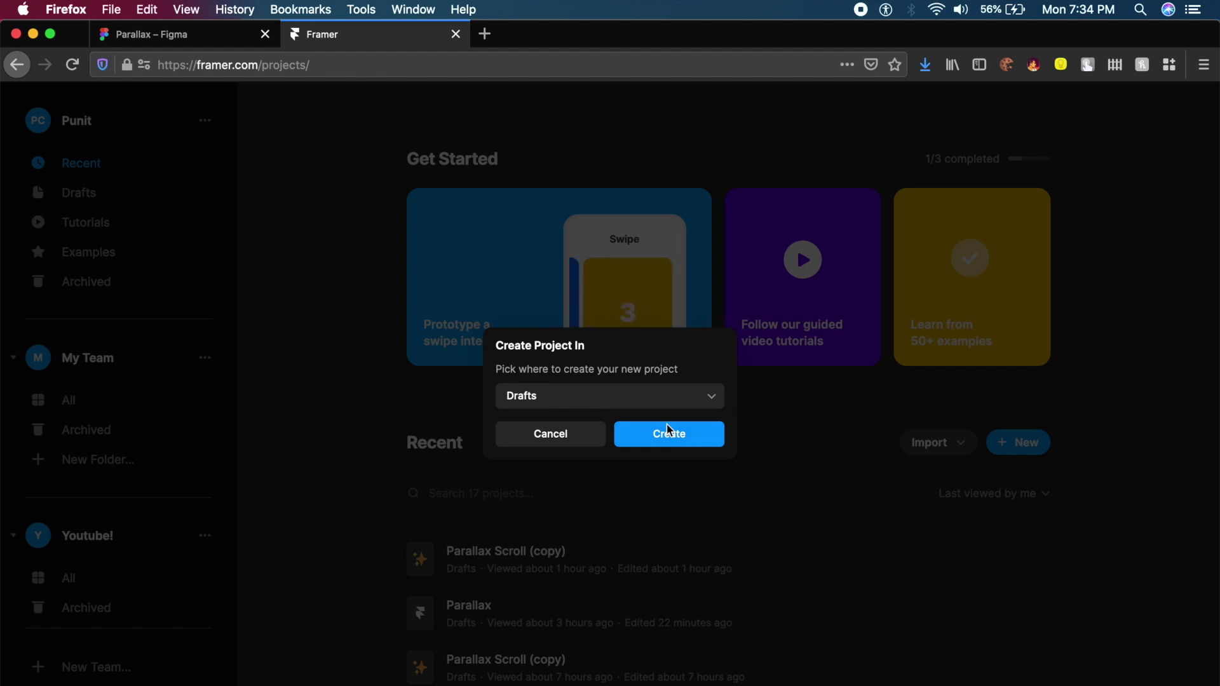
left_click(711, 438)
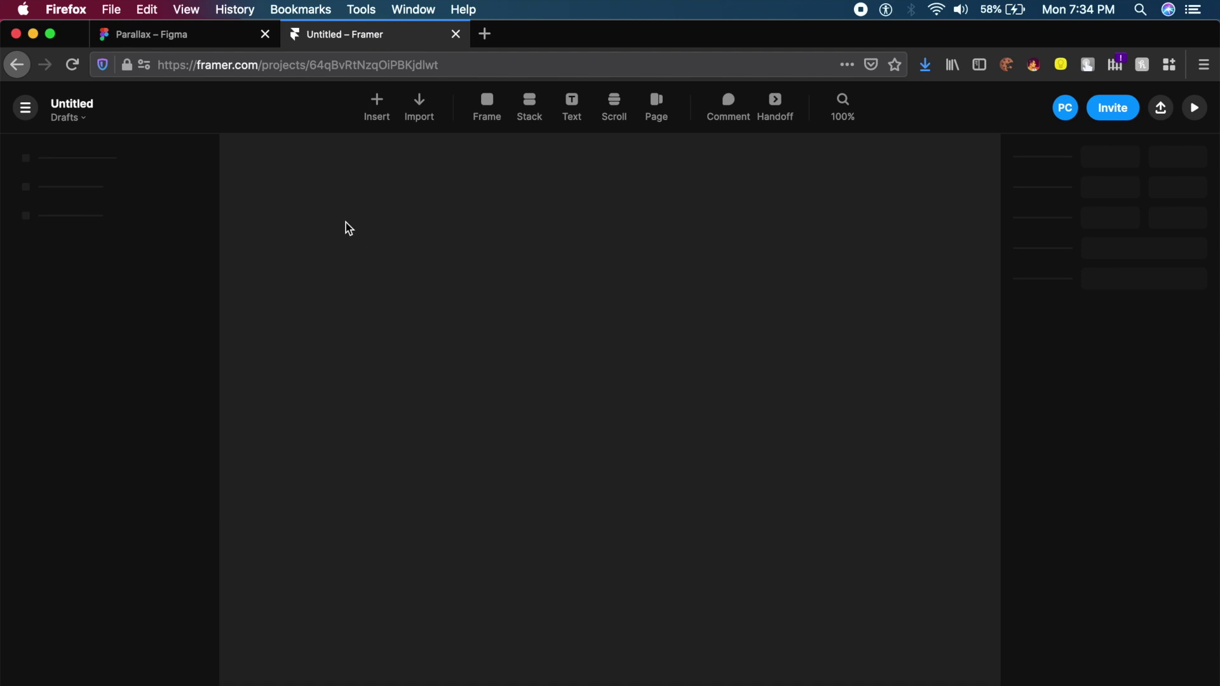
double_click(92, 104)
type("Parallax for yoyu")
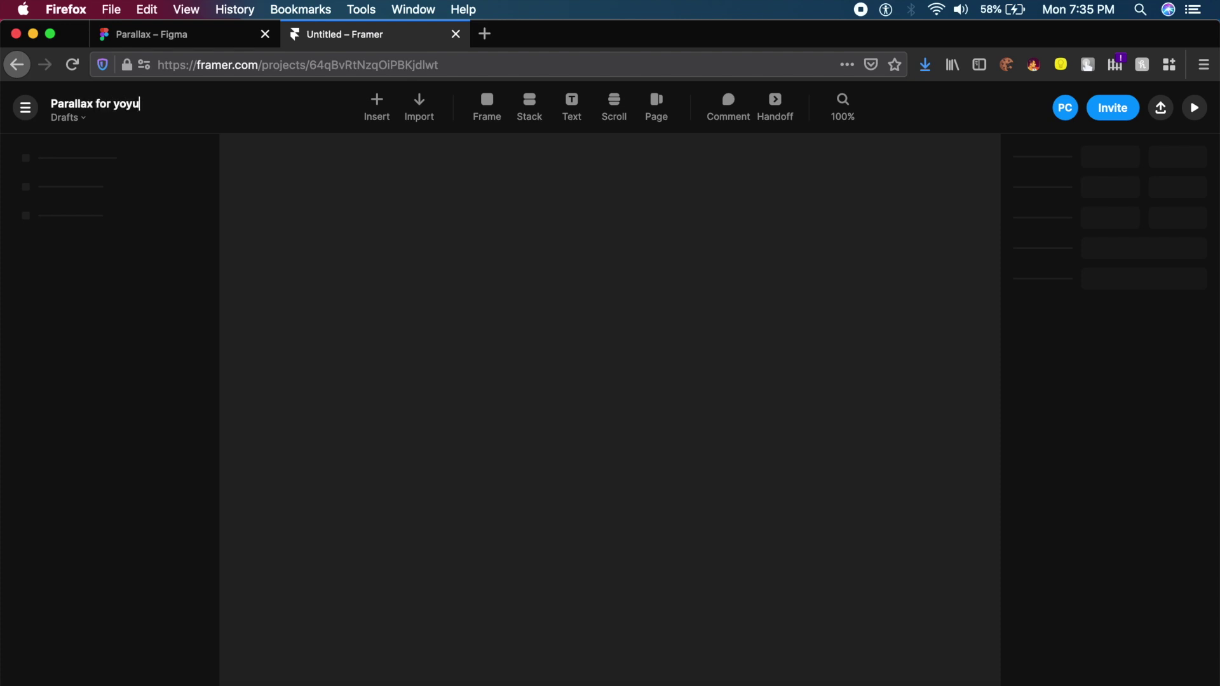
key("BackSpace")
type("utube")
key("Return")
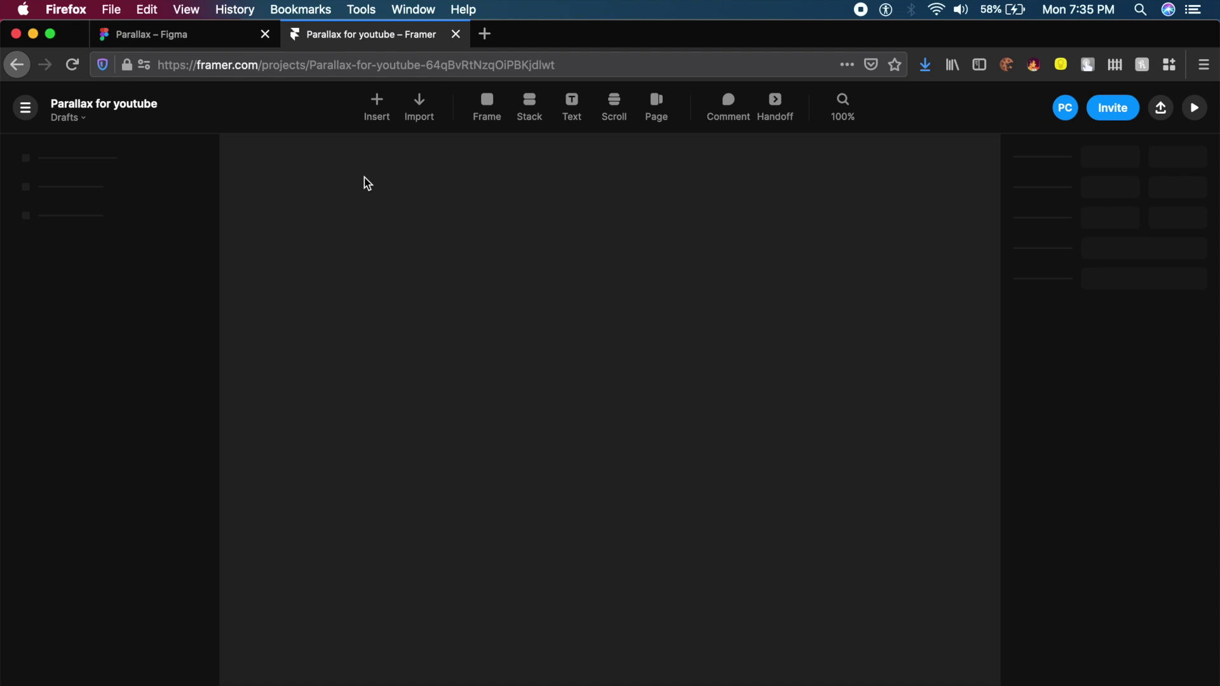
Step: Start an import from Figma and supply the Parallax file's share link, copied from Figma, as the project URL
left_click(416, 123)
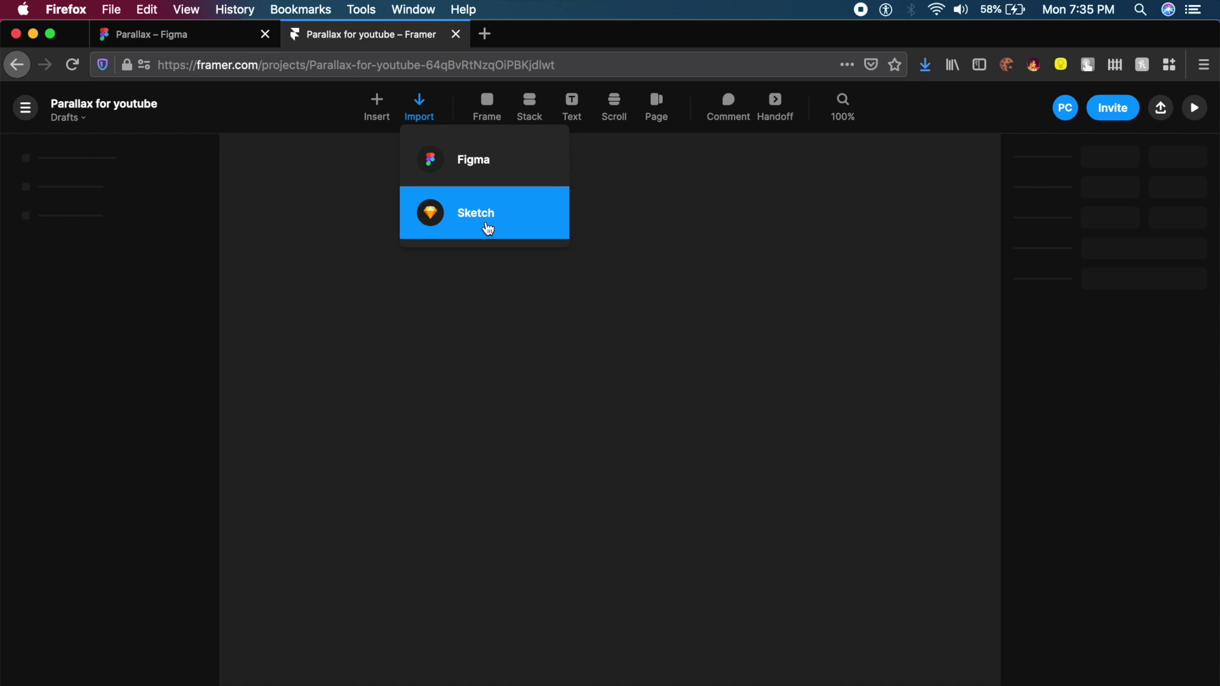
left_click(456, 164)
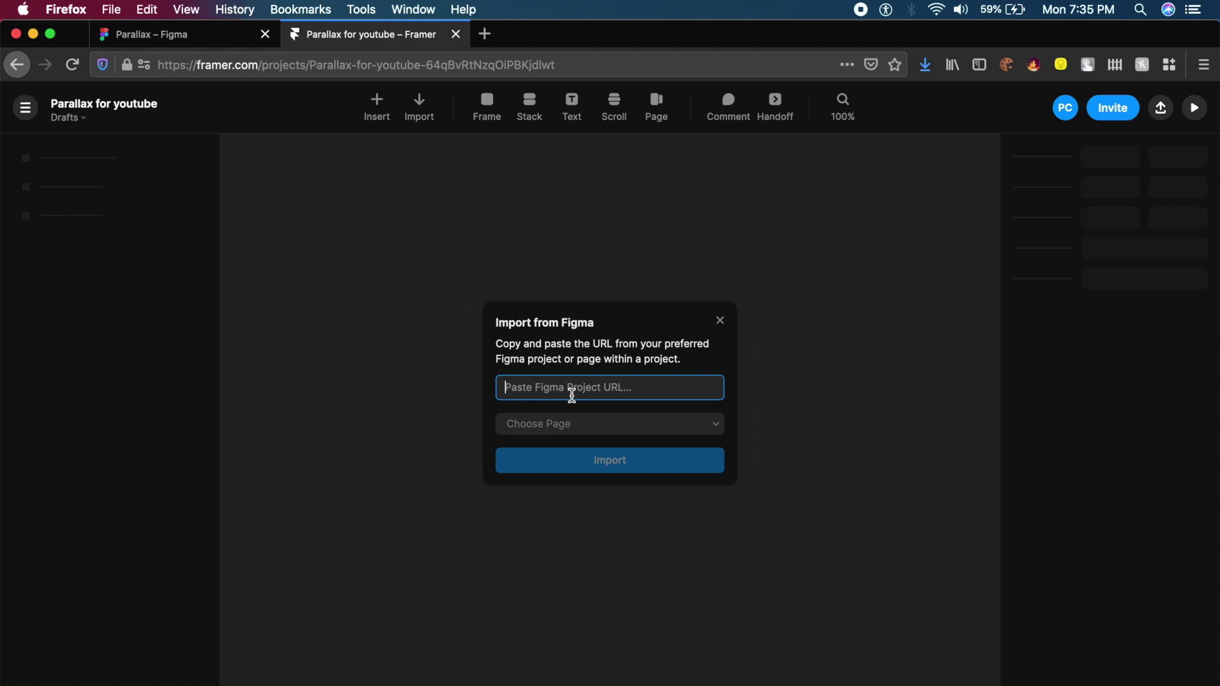
left_click(169, 34)
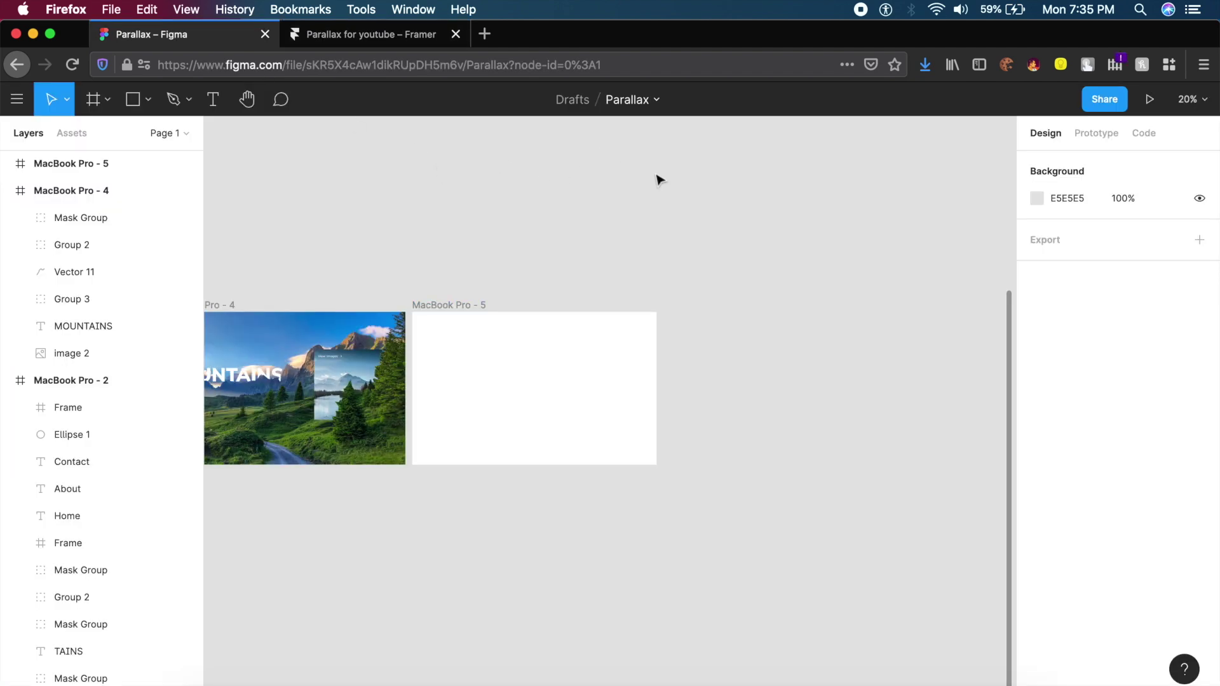
left_click(1119, 102)
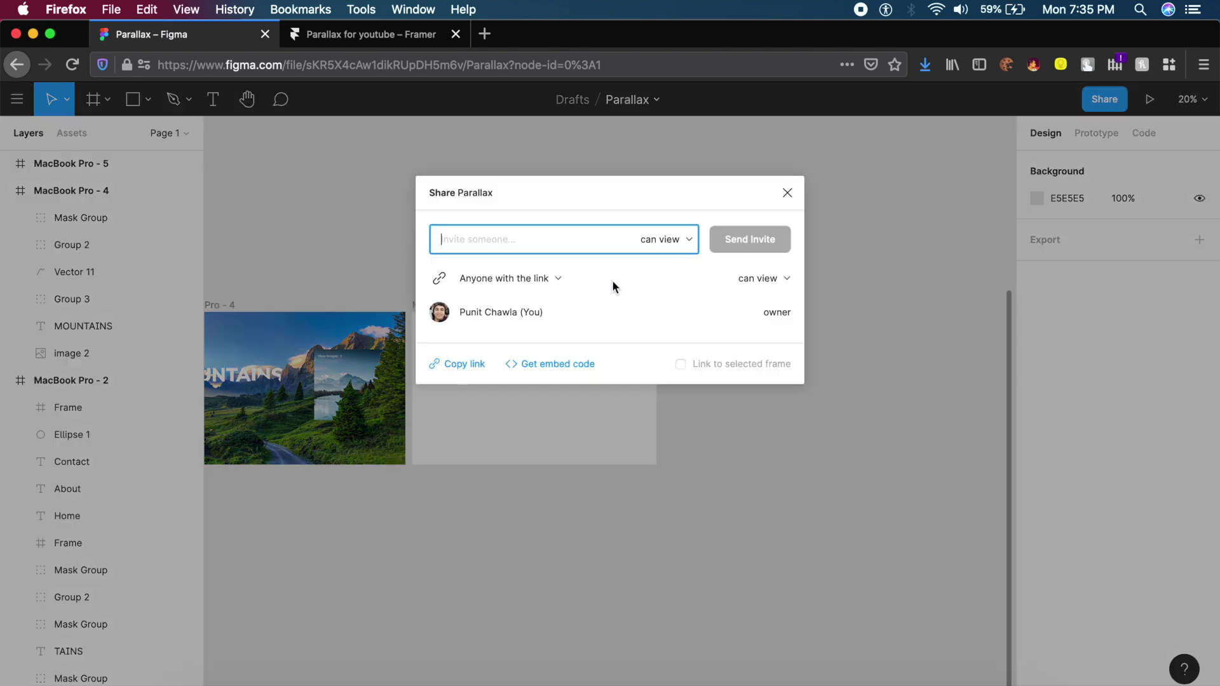
left_click(475, 365)
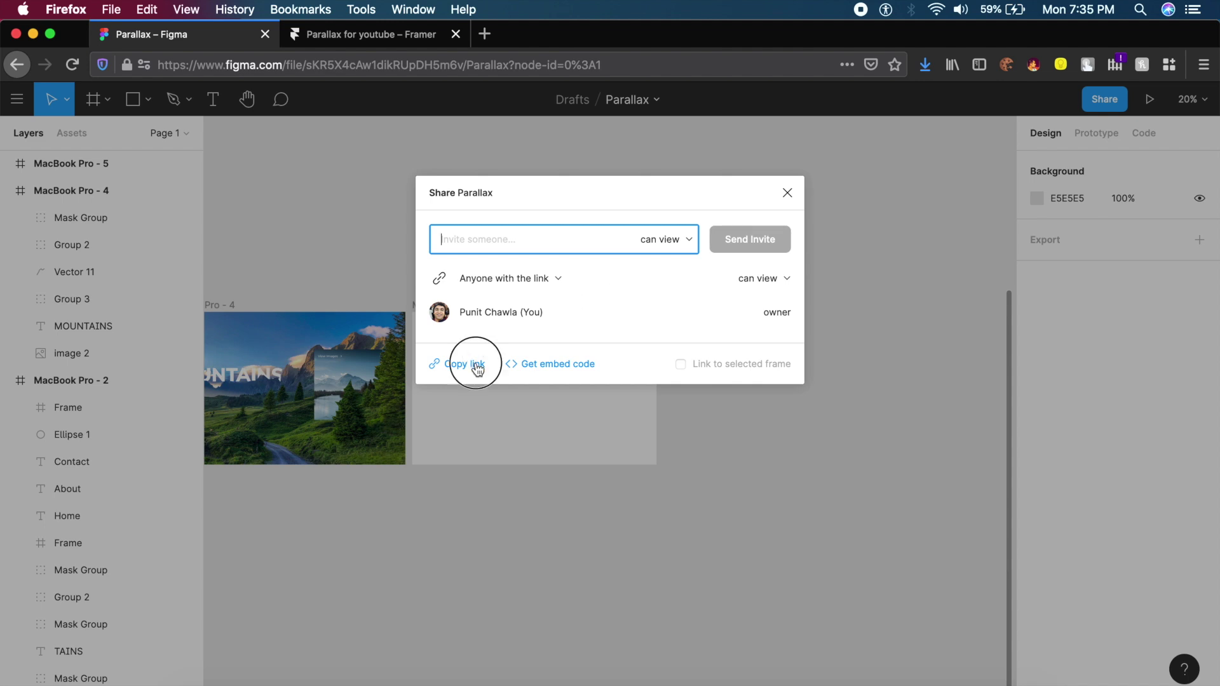
left_click(357, 34)
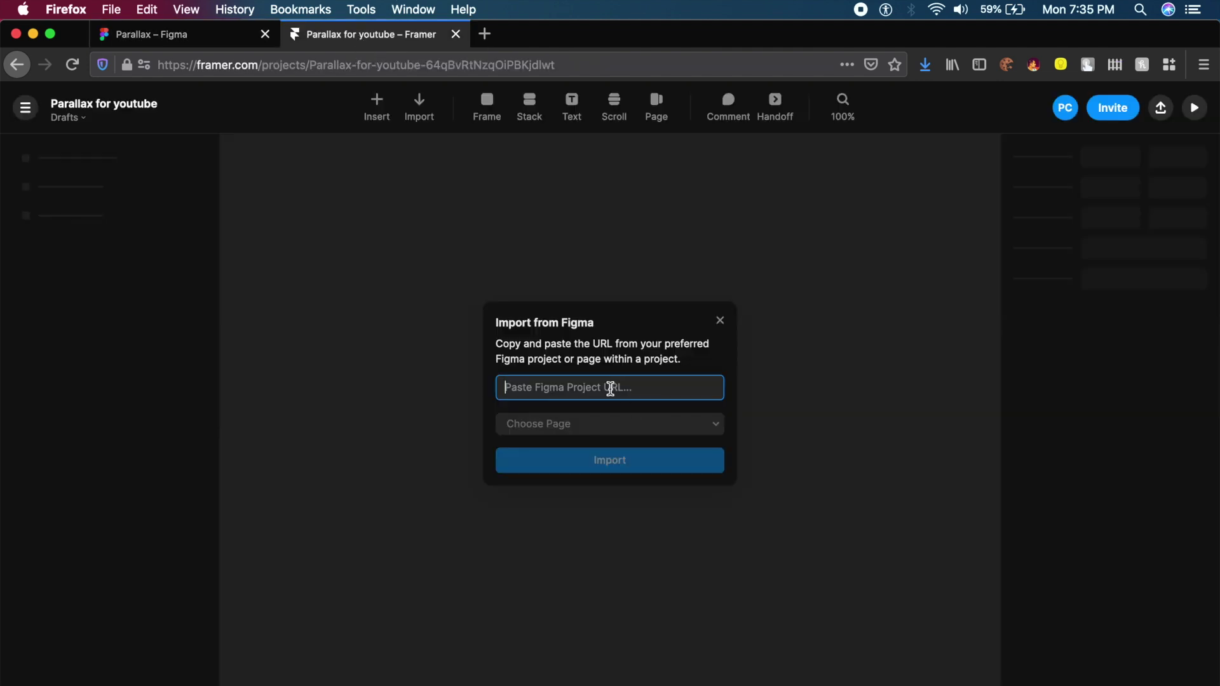
key("super+v")
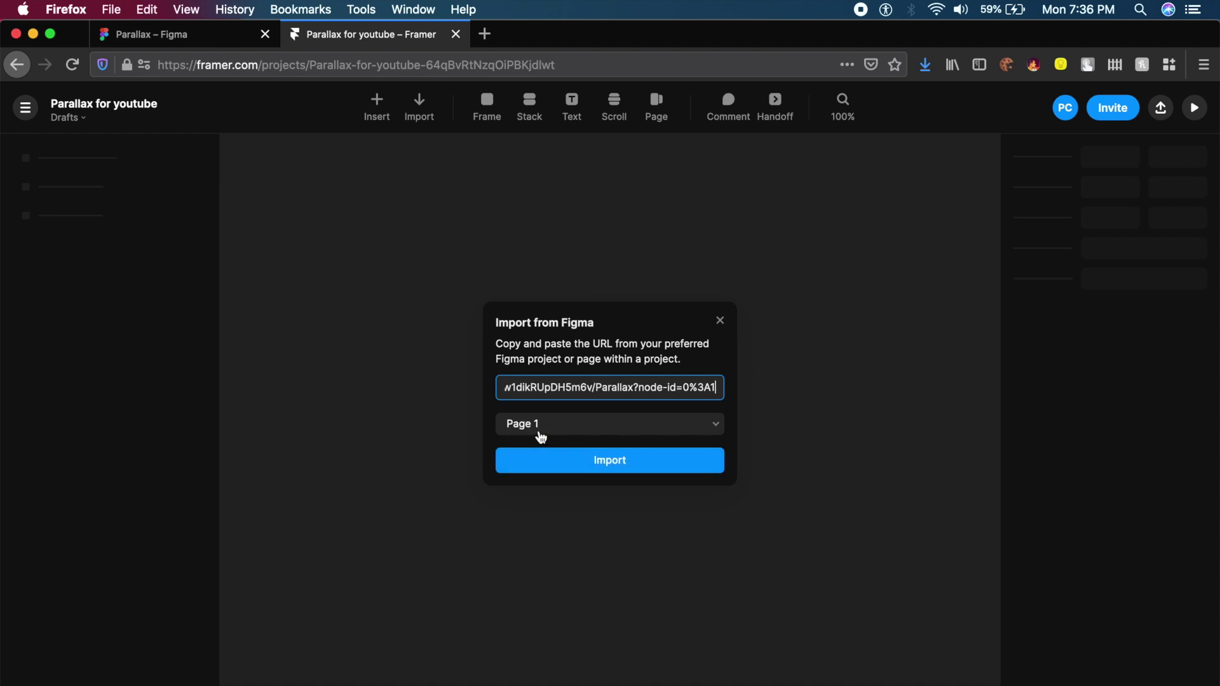
Step: Select Page 1 as the page to import, check the page name in Figma, and import it into the Framer project
left_click(541, 436)
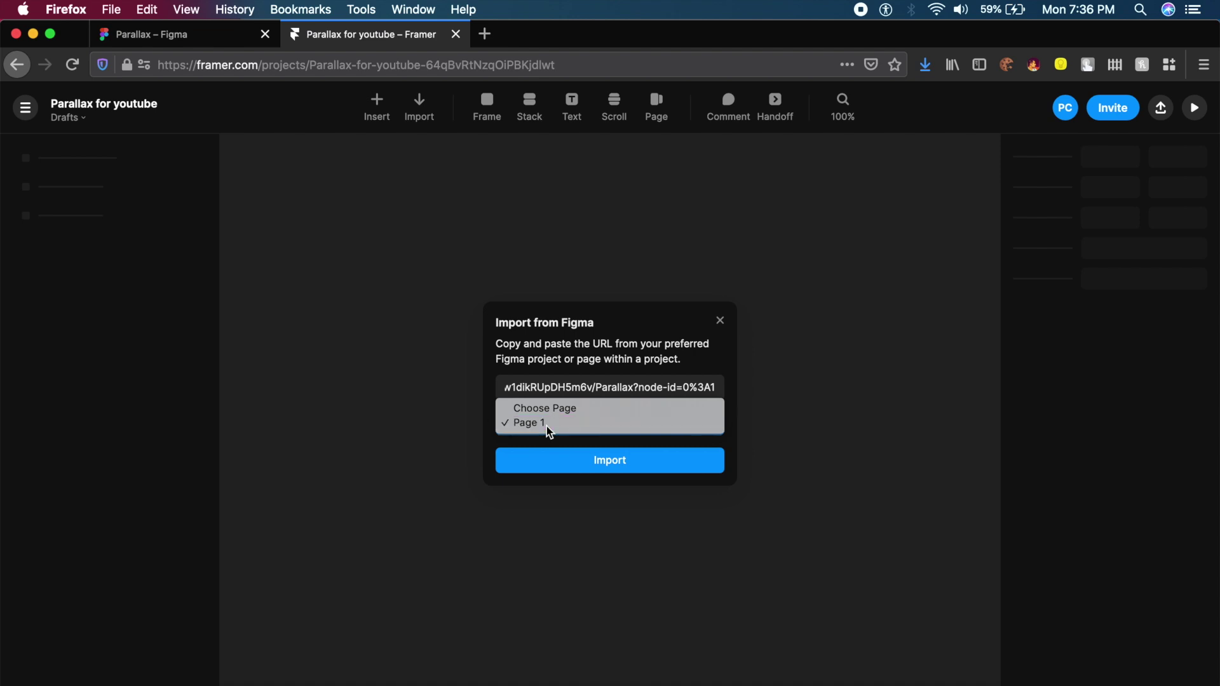
left_click(546, 426)
left_click(214, 31)
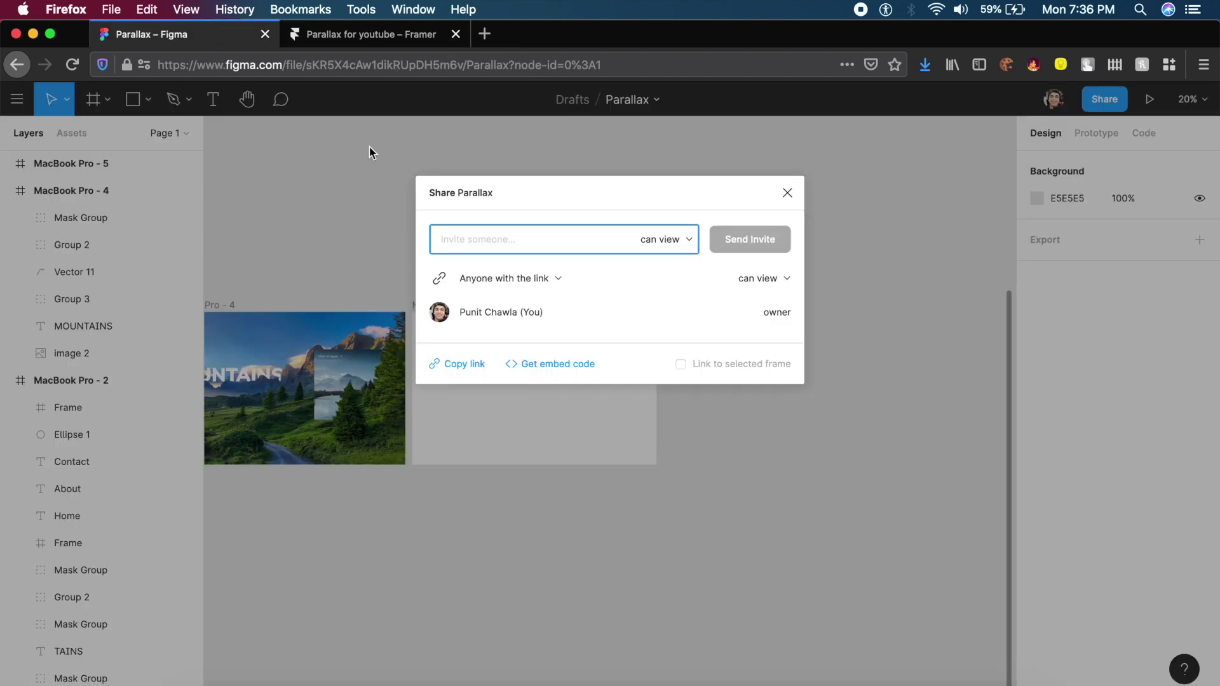
left_click(273, 199)
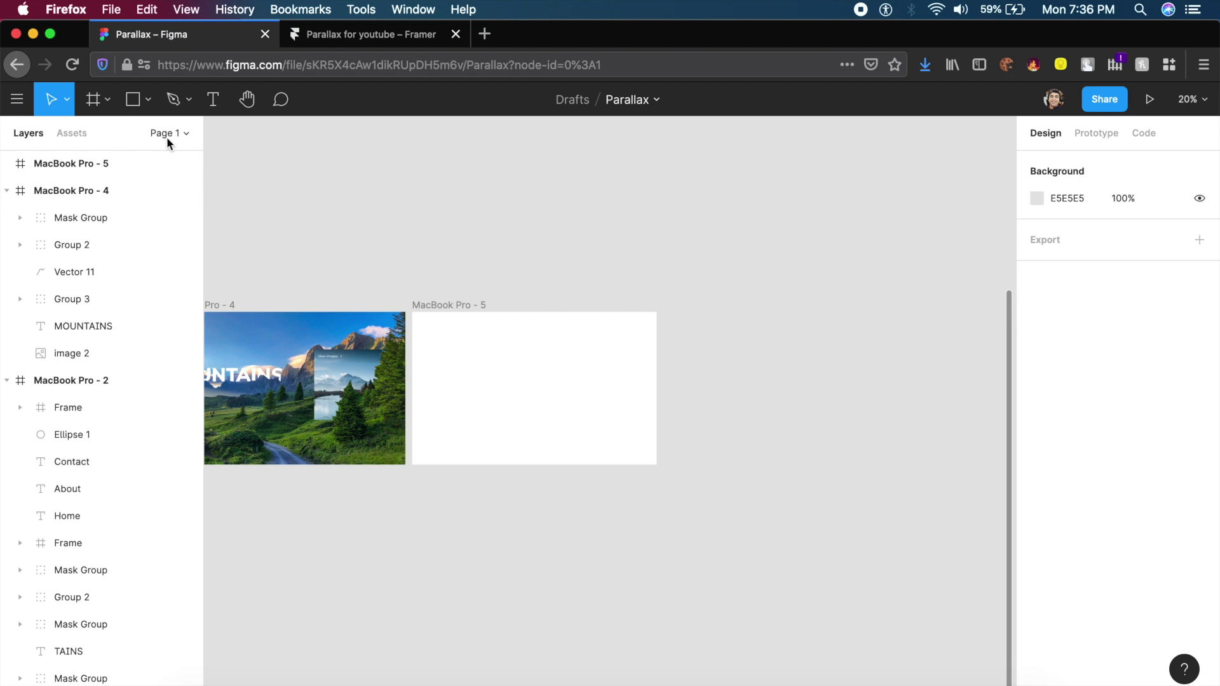
left_click(360, 40)
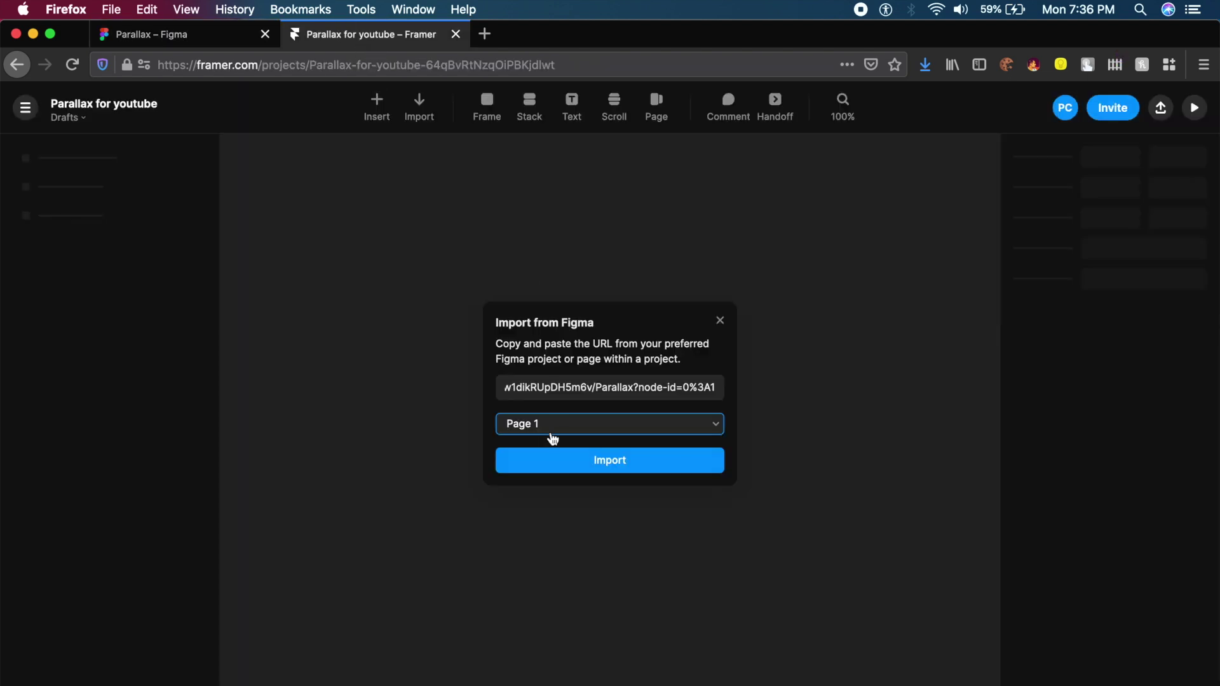
left_click(595, 469)
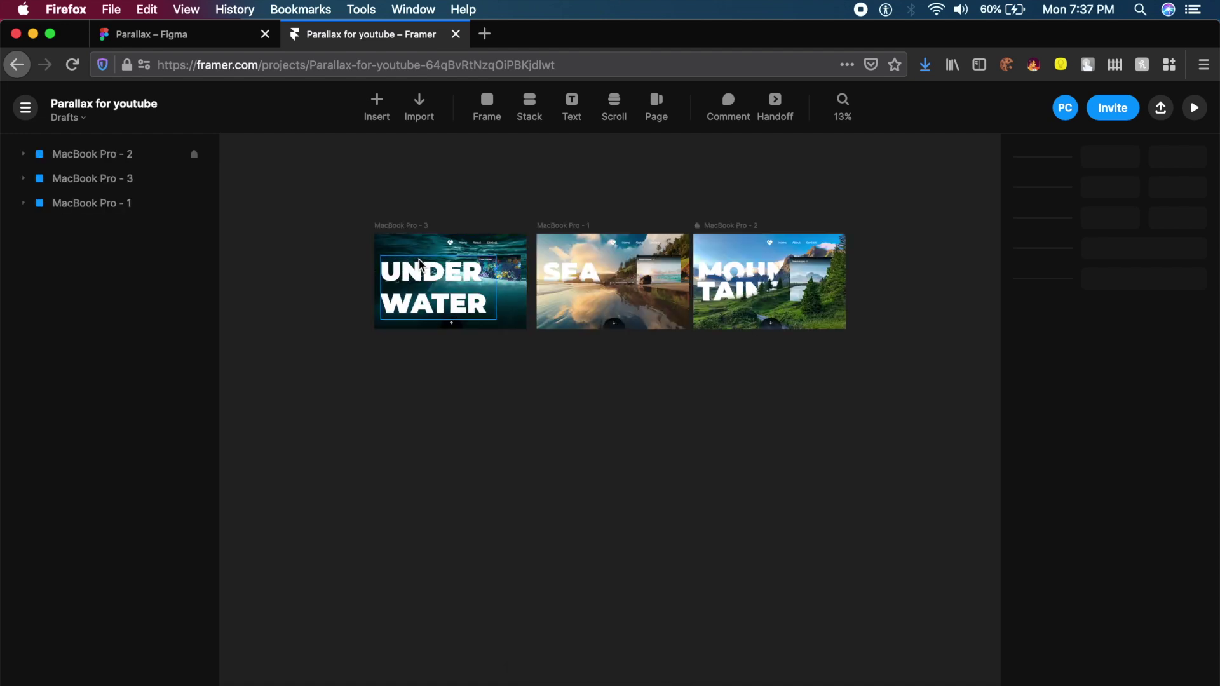
Step: Remove the outer MacBook Pro - 1, 2 and 3 frames so their layers sit directly on the canvas
scroll(476, 278, "up", 10)
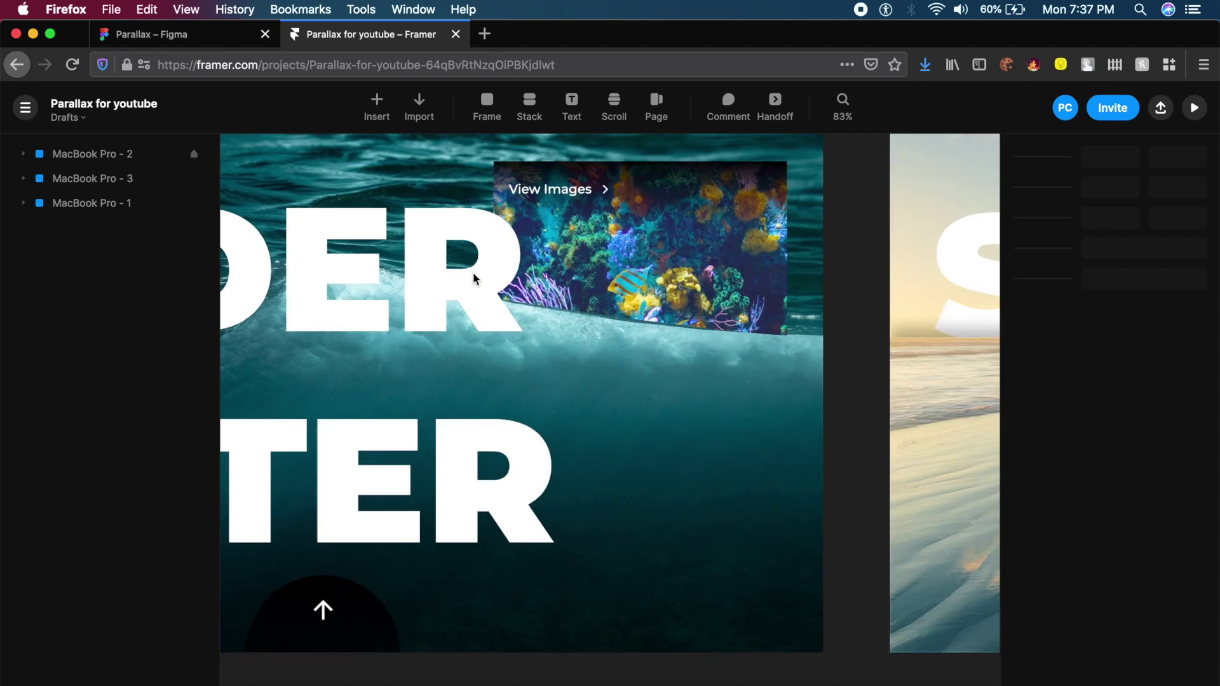
scroll(472, 271, "down", 5)
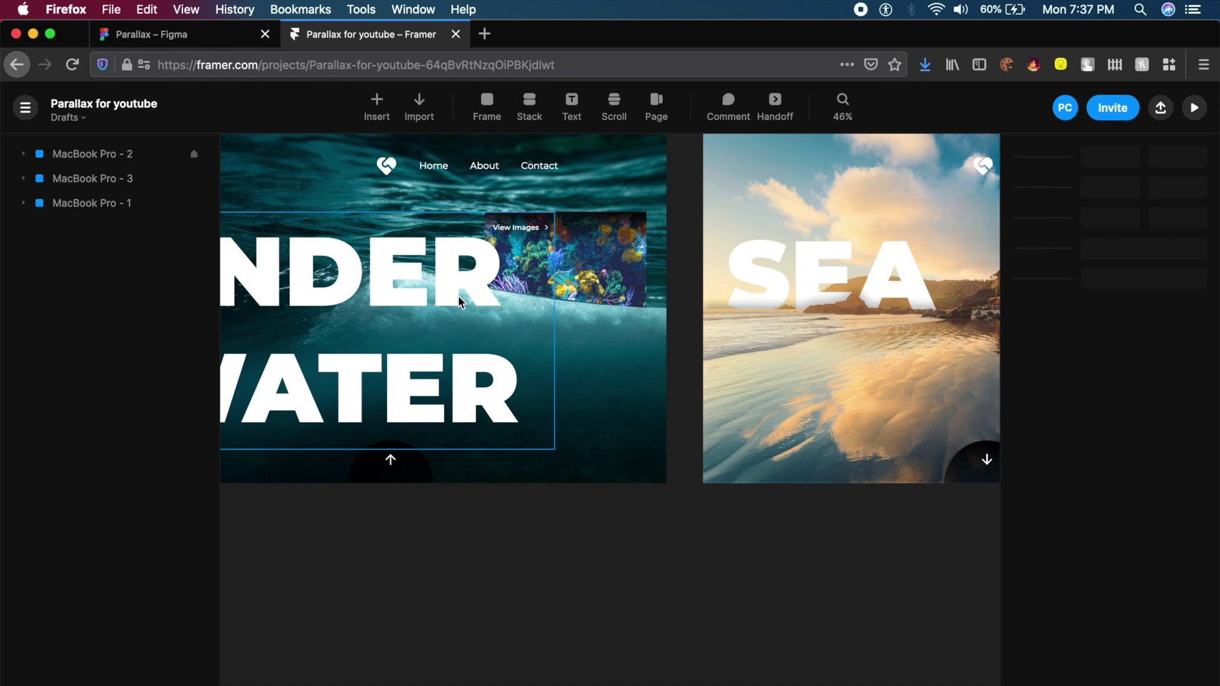
scroll(462, 302, "down", 5)
scroll(407, 273, "left", 2)
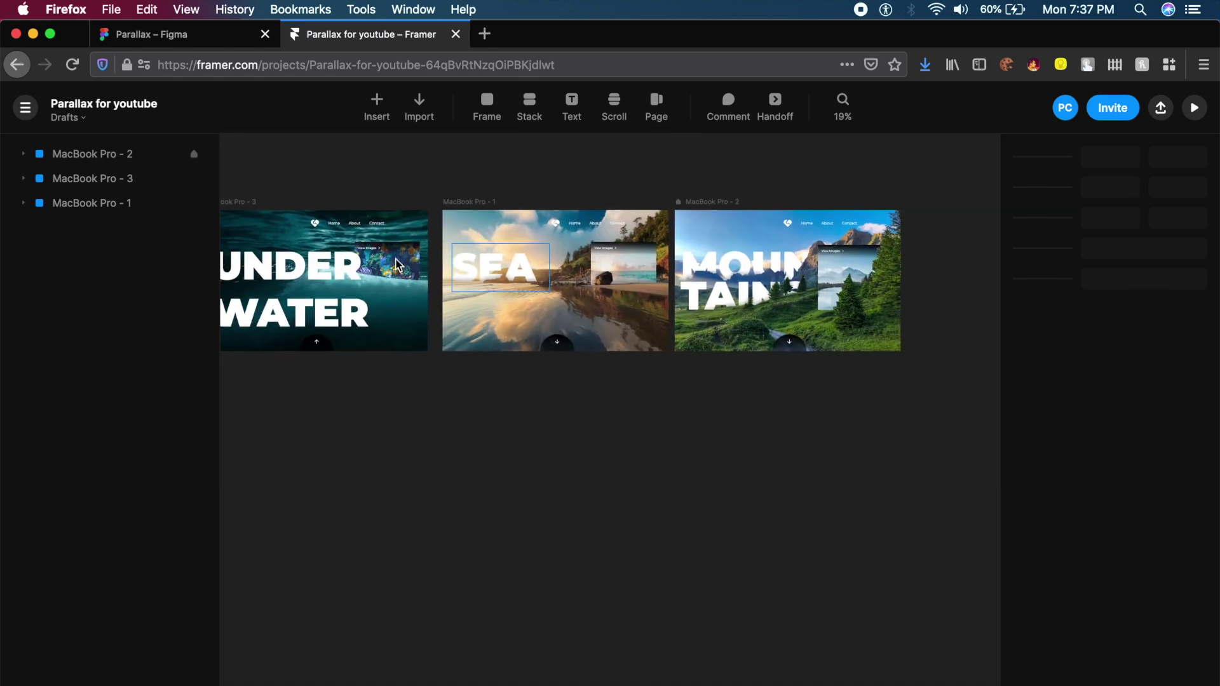
scroll(397, 264, "down", 3)
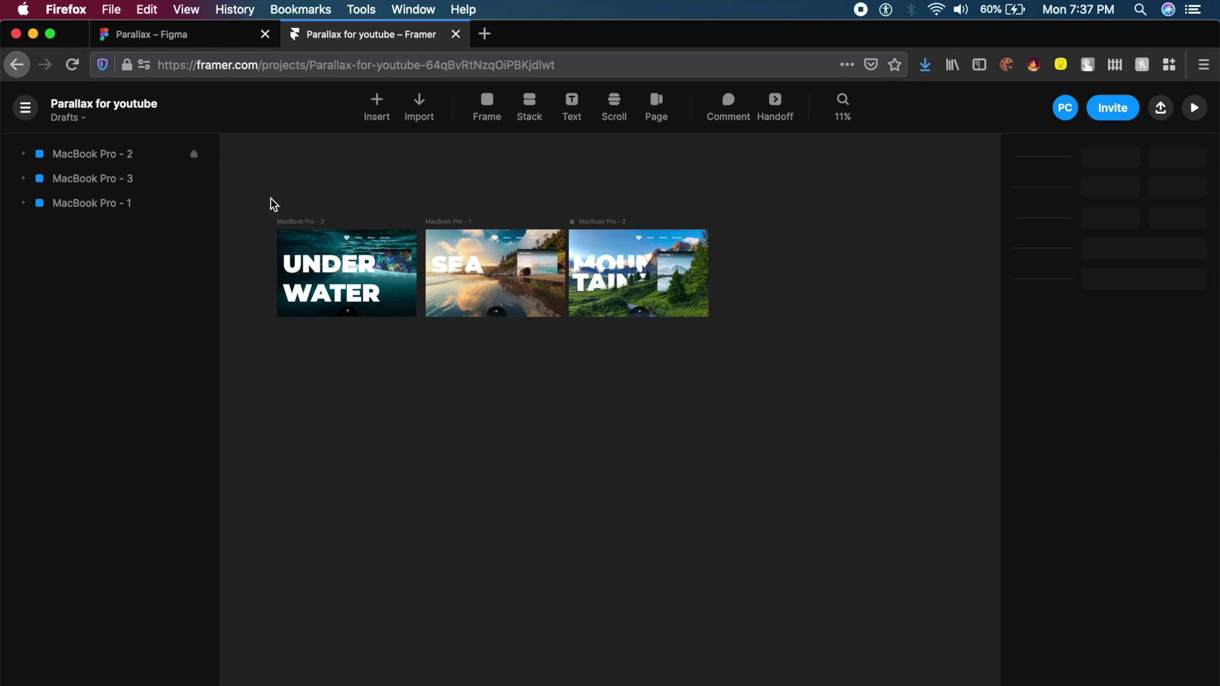
mouse_move(246, 190)
left_mouse_down()
mouse_move(427, 262)
mouse_move(745, 422)
mouse_move(783, 425)
left_mouse_up()
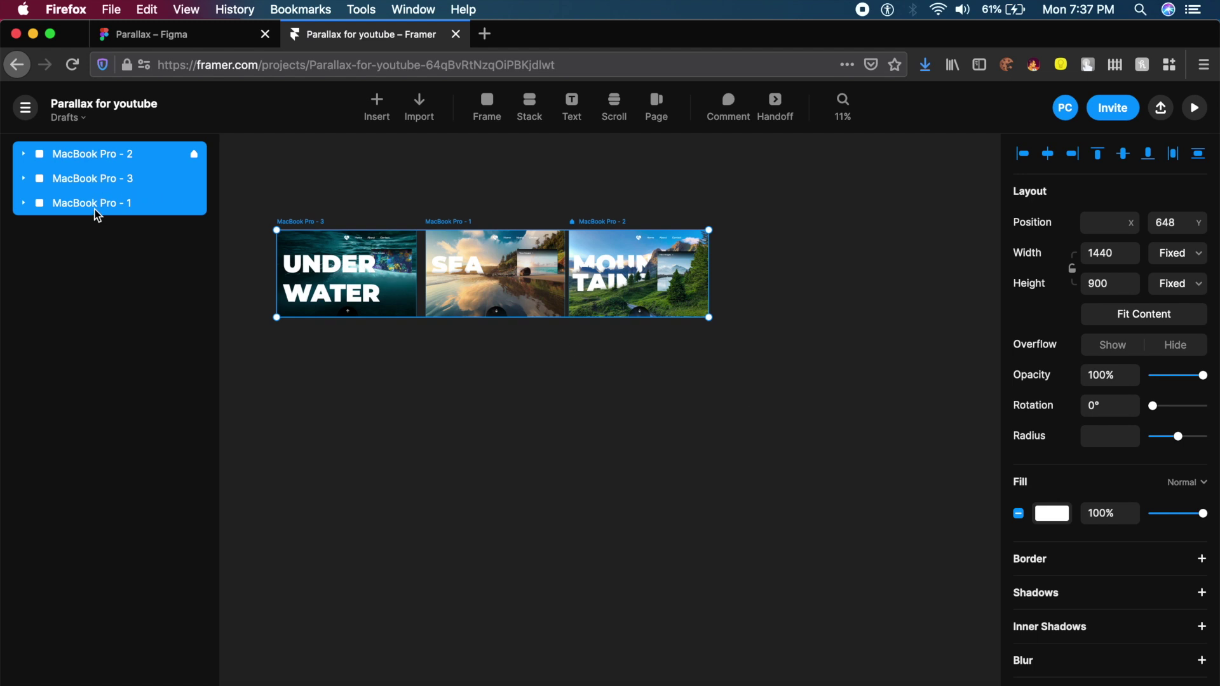
right_click(394, 271)
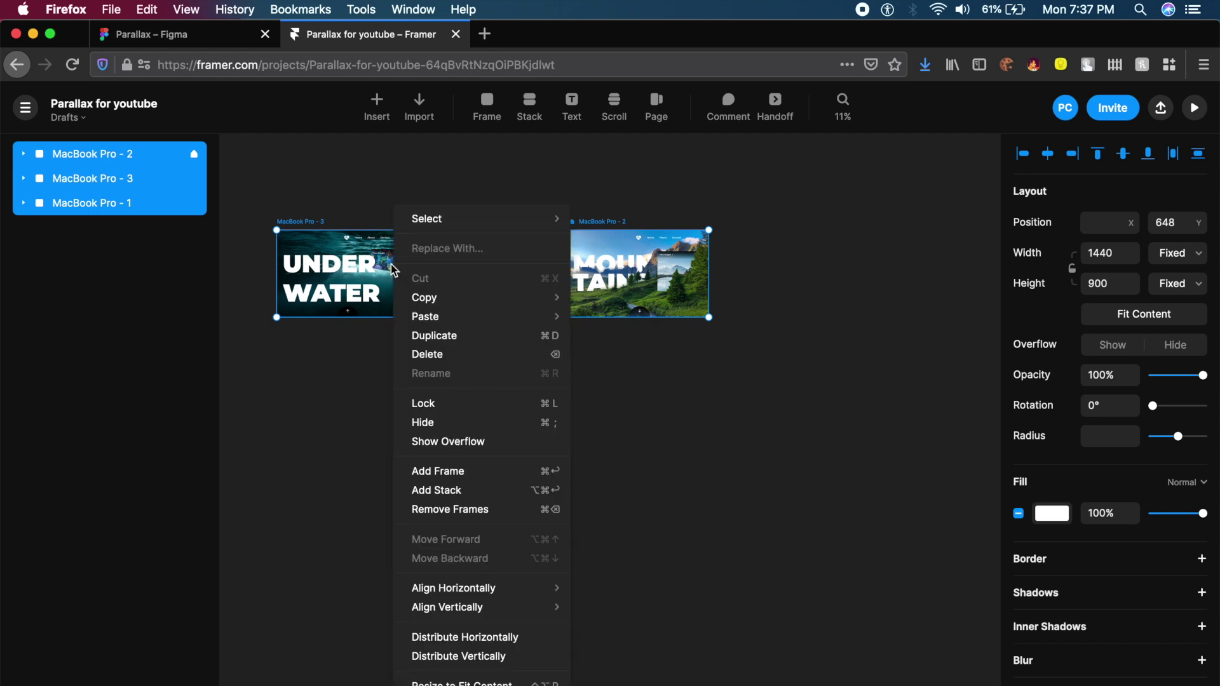
left_click(451, 510)
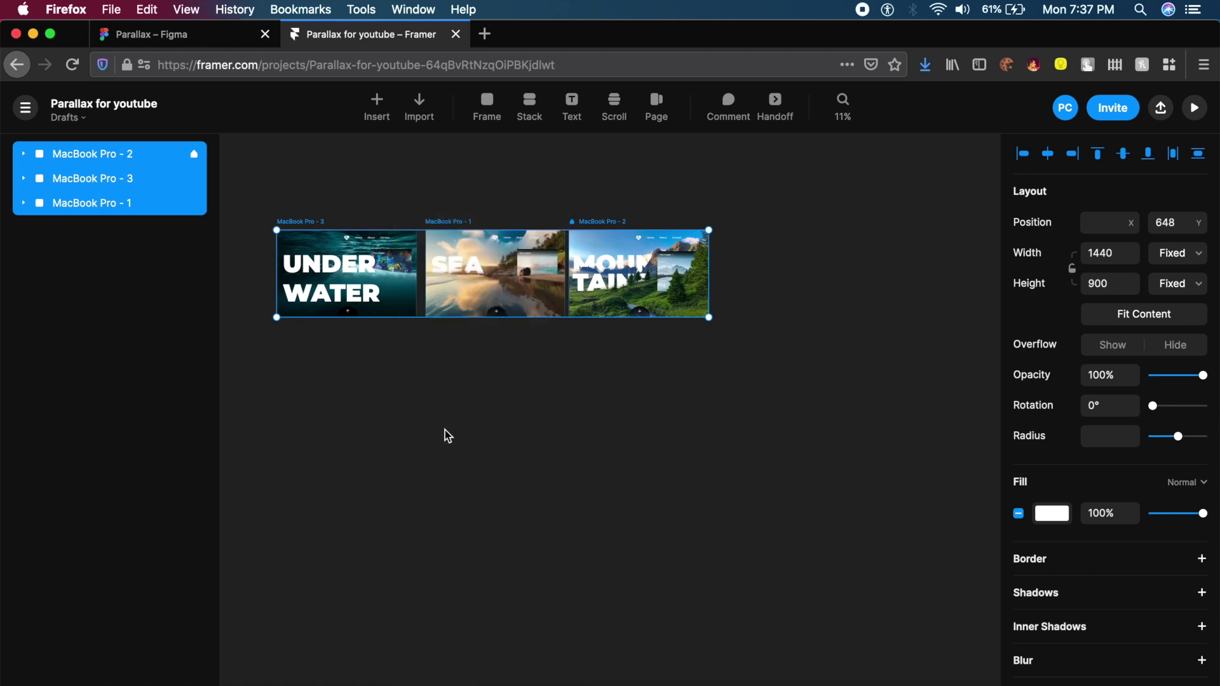
left_click(427, 384)
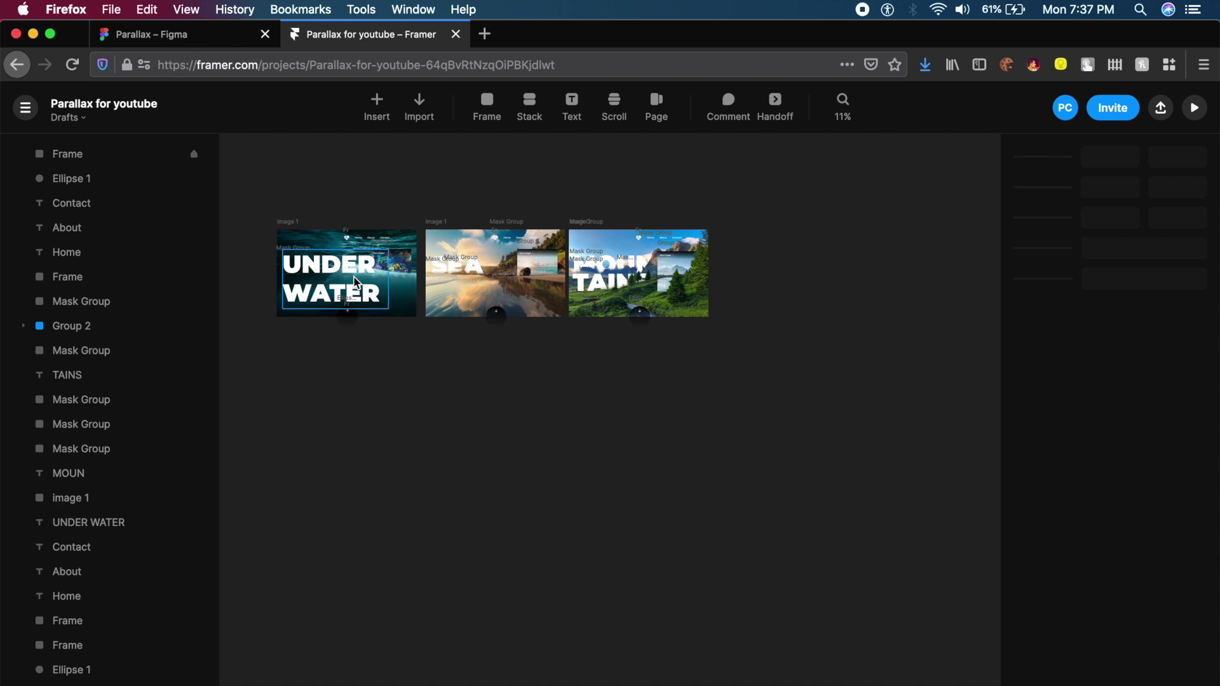
Step: Move the UNDER WATER title out of the underwater photo onto the empty canvas below it
left_click_drag(356, 282, 354, 428)
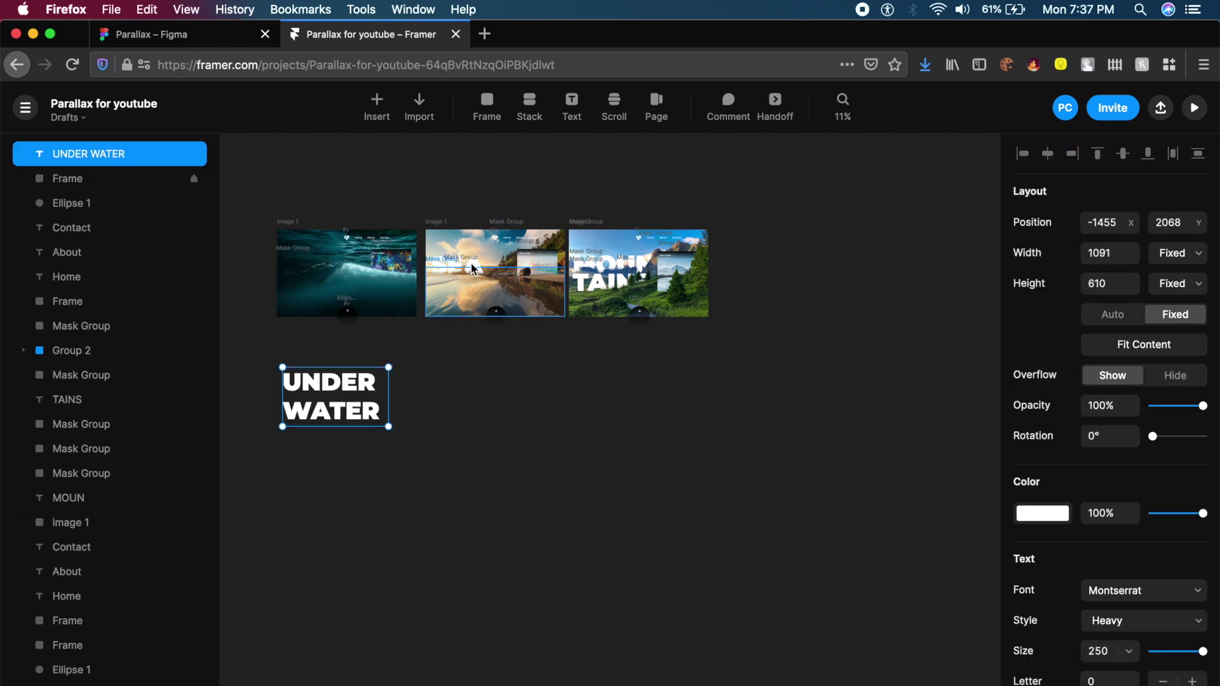
scroll(473, 268, "up", 5)
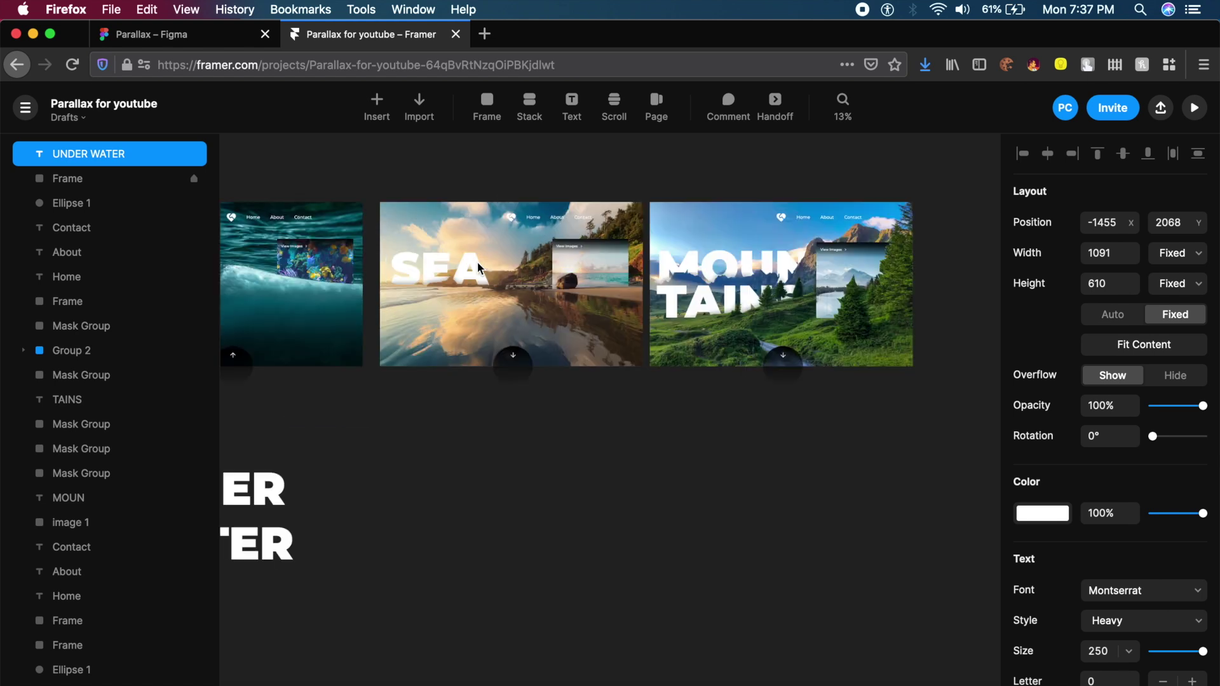
scroll(430, 267, "down", 5)
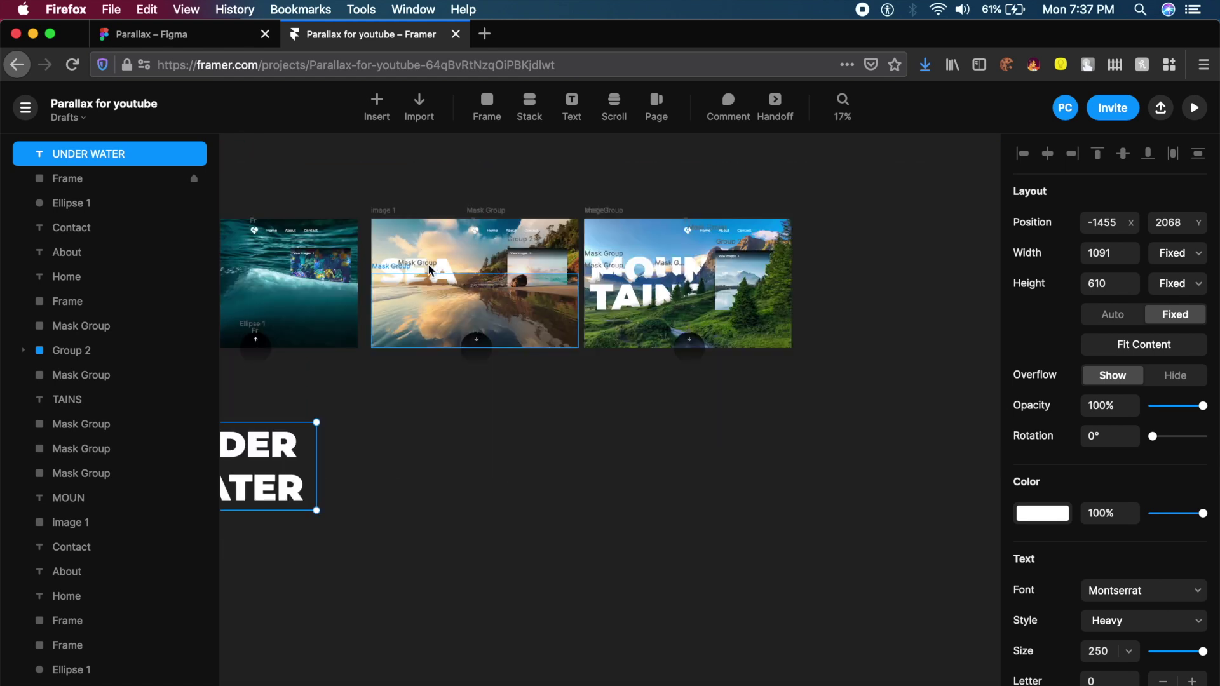
Step: Move the SEA and MOUN titles out of their photos onto the empty canvas beside the UNDER WATER title
left_click(447, 261)
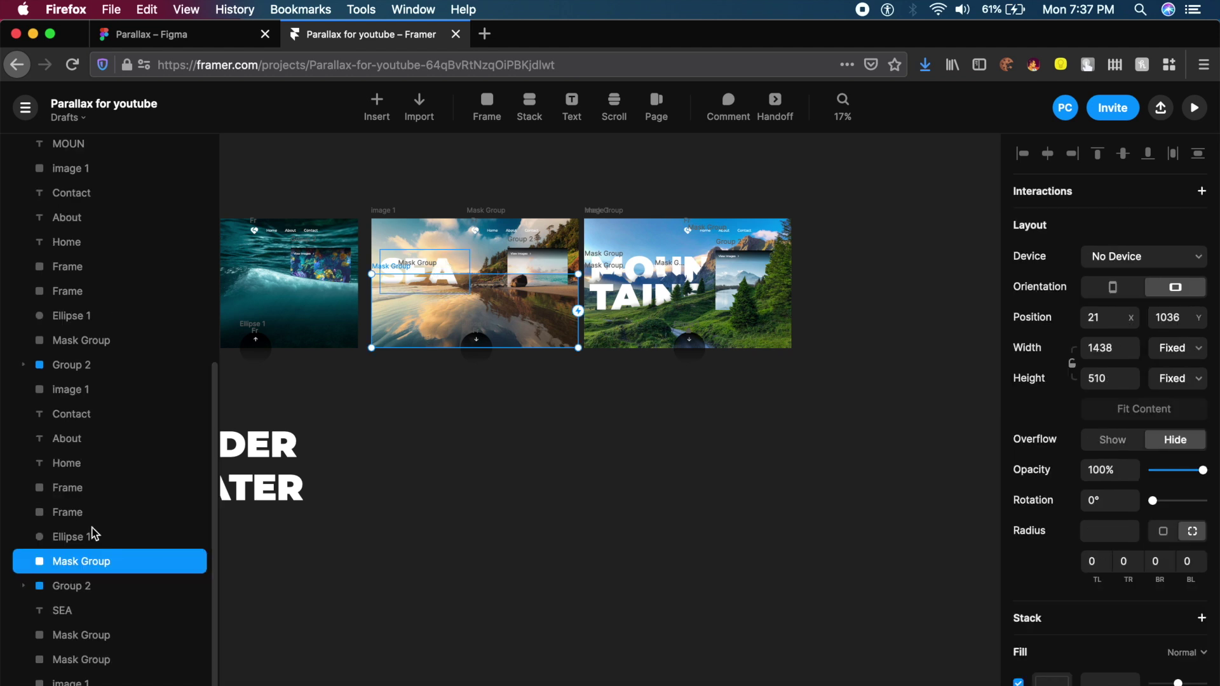
left_click(89, 617)
key("shift+Down")
key("shift+Down")
key("shift+Down")
key("shift+Down")
key("shift+Down")
key("shift+Down")
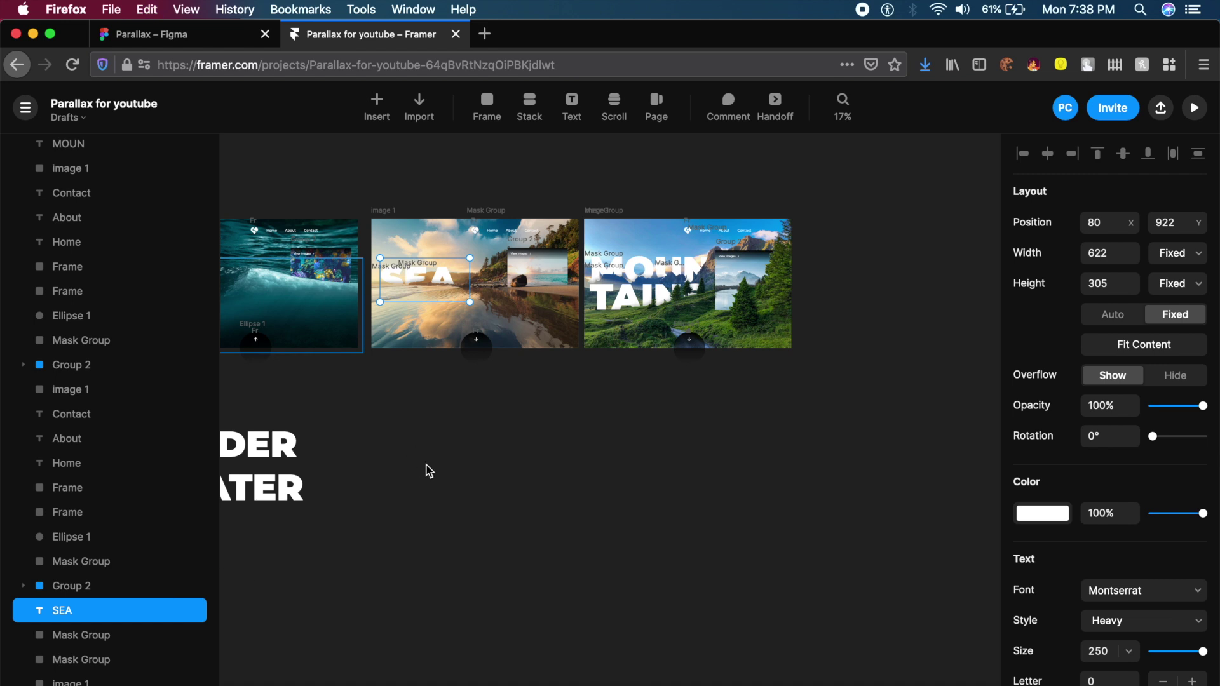
key("super+r")
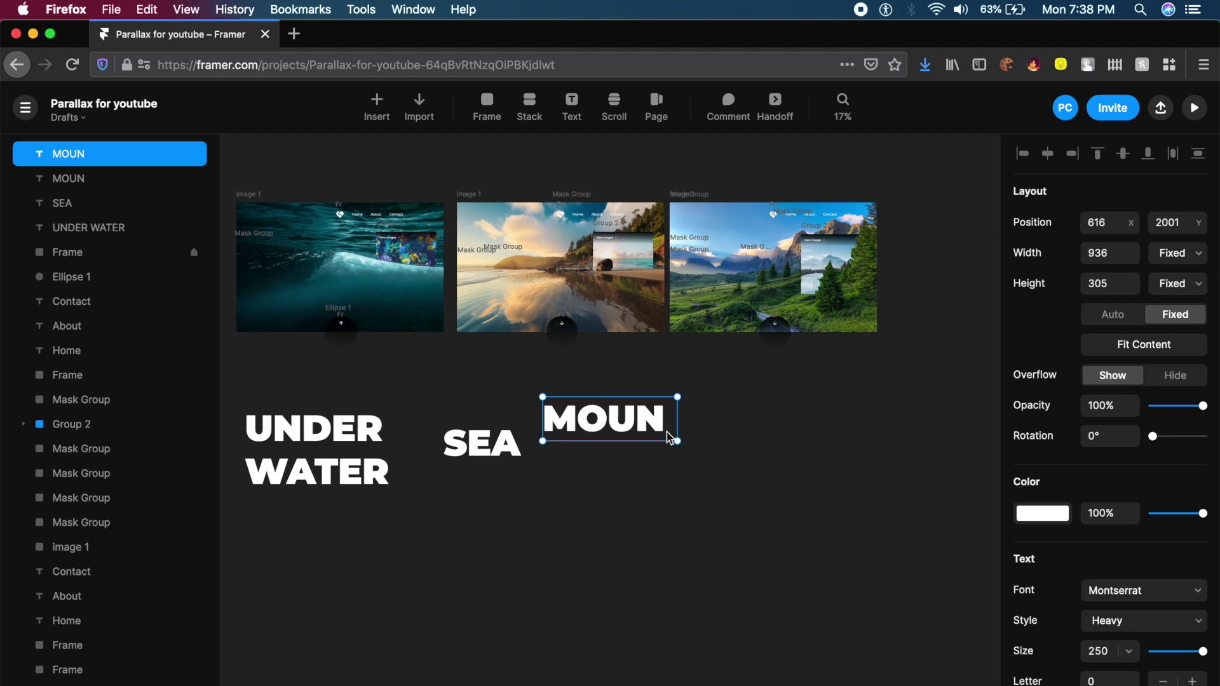
left_click_drag(671, 438, 242, 502)
left_click(470, 547)
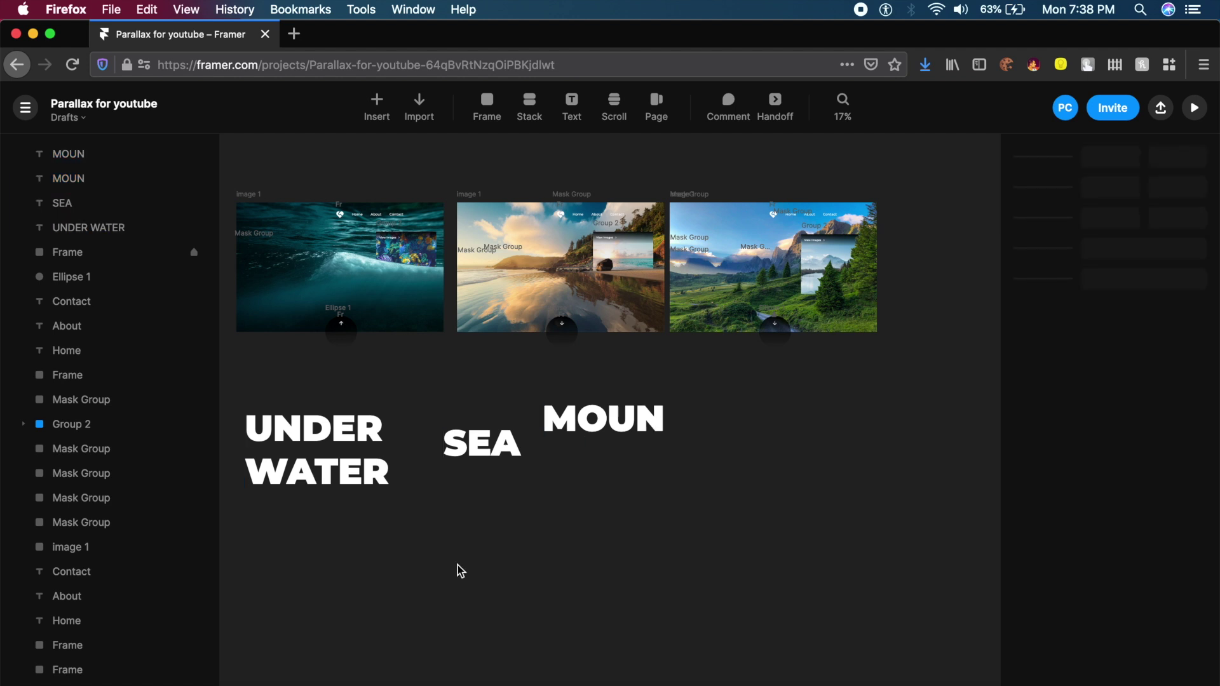
Step: Wrap the UNDER WATER, SEA and MOUN titles each in its own new frame
left_click(333, 472)
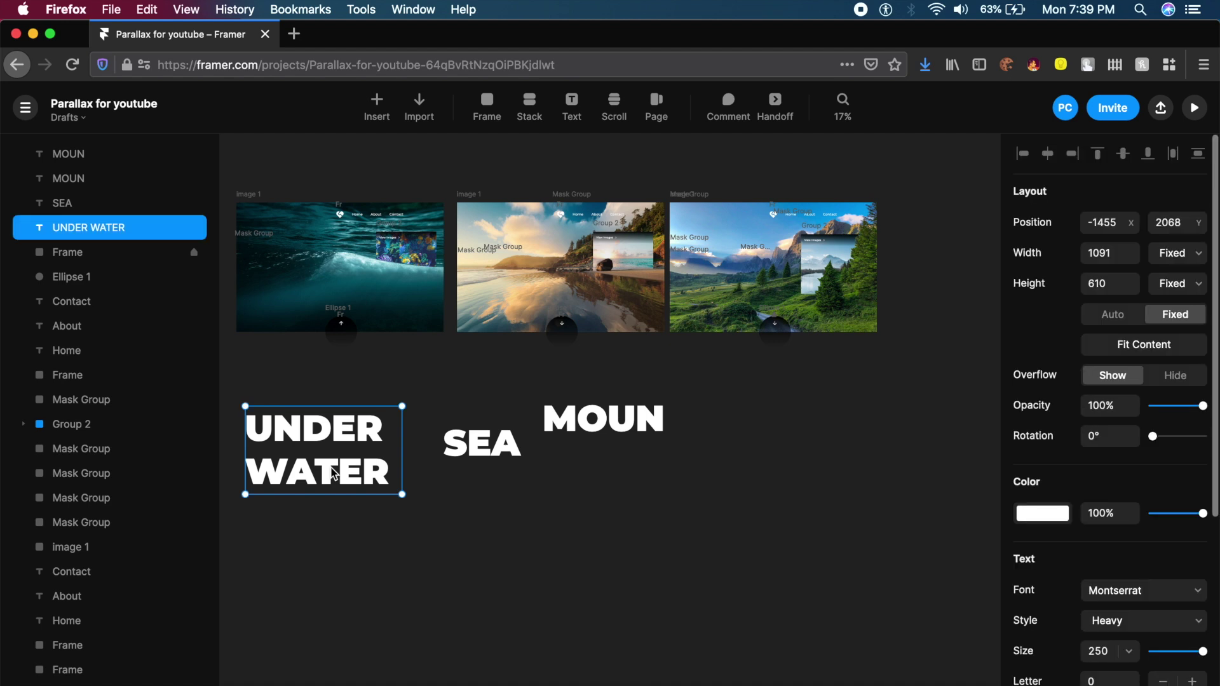
right_click(333, 472)
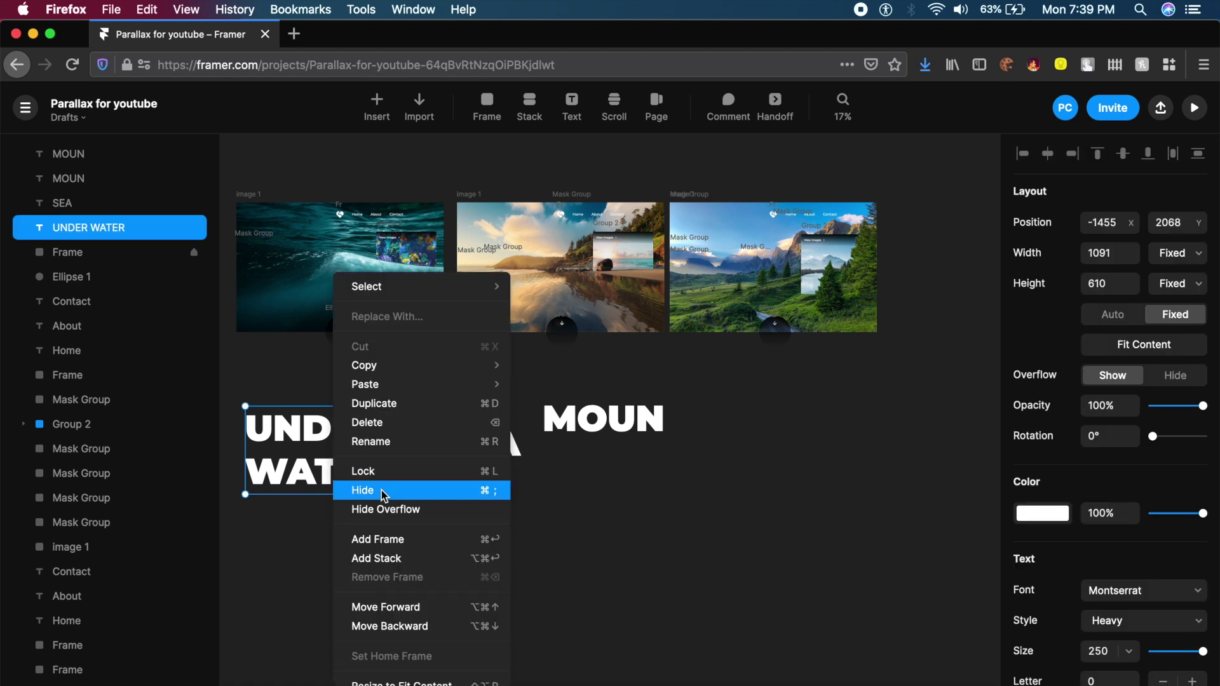
left_click(382, 541)
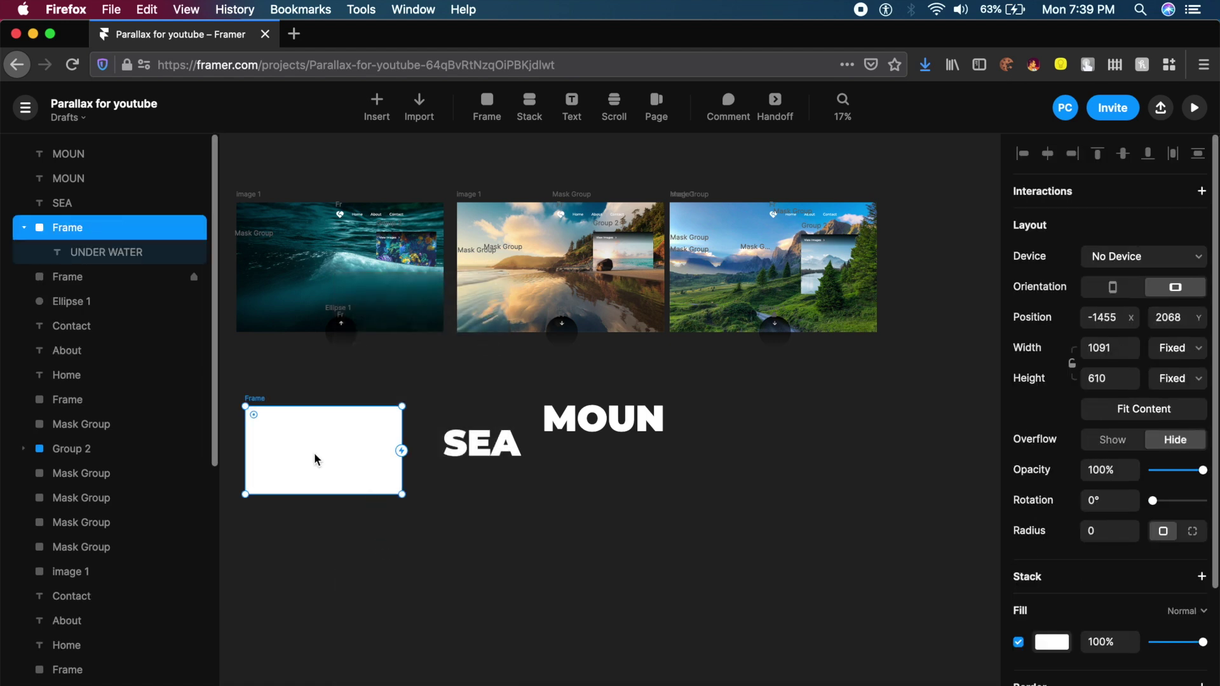
left_click(469, 447)
right_click(469, 446)
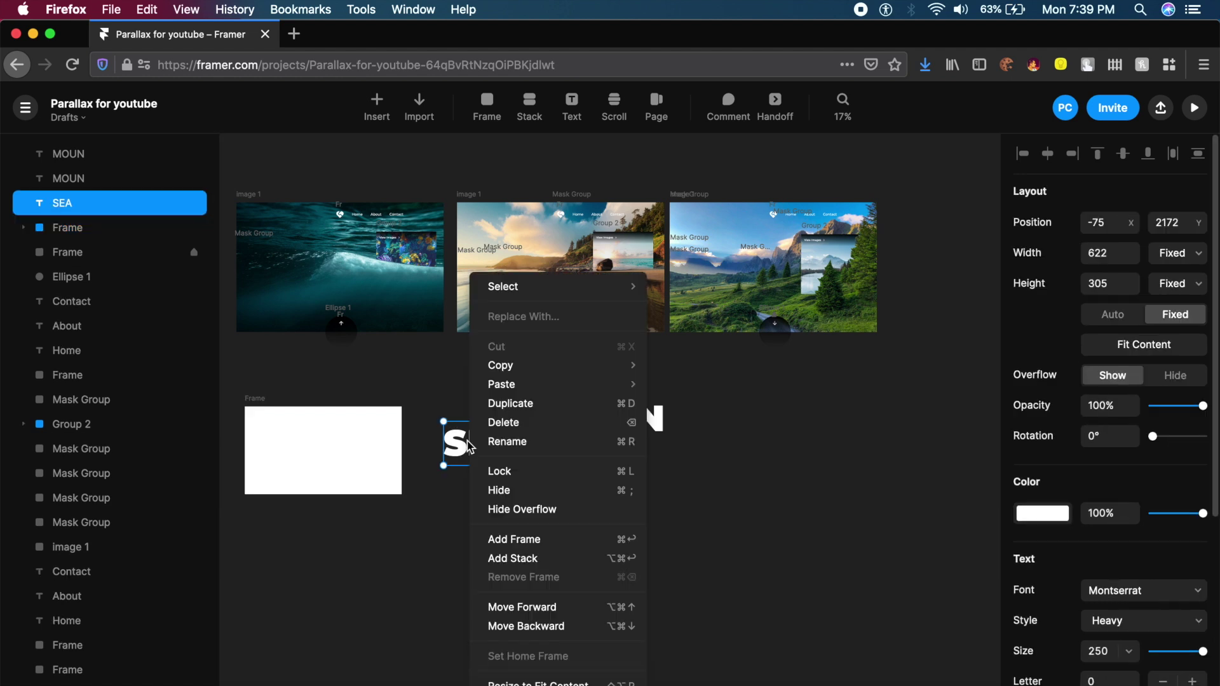
left_click(544, 540)
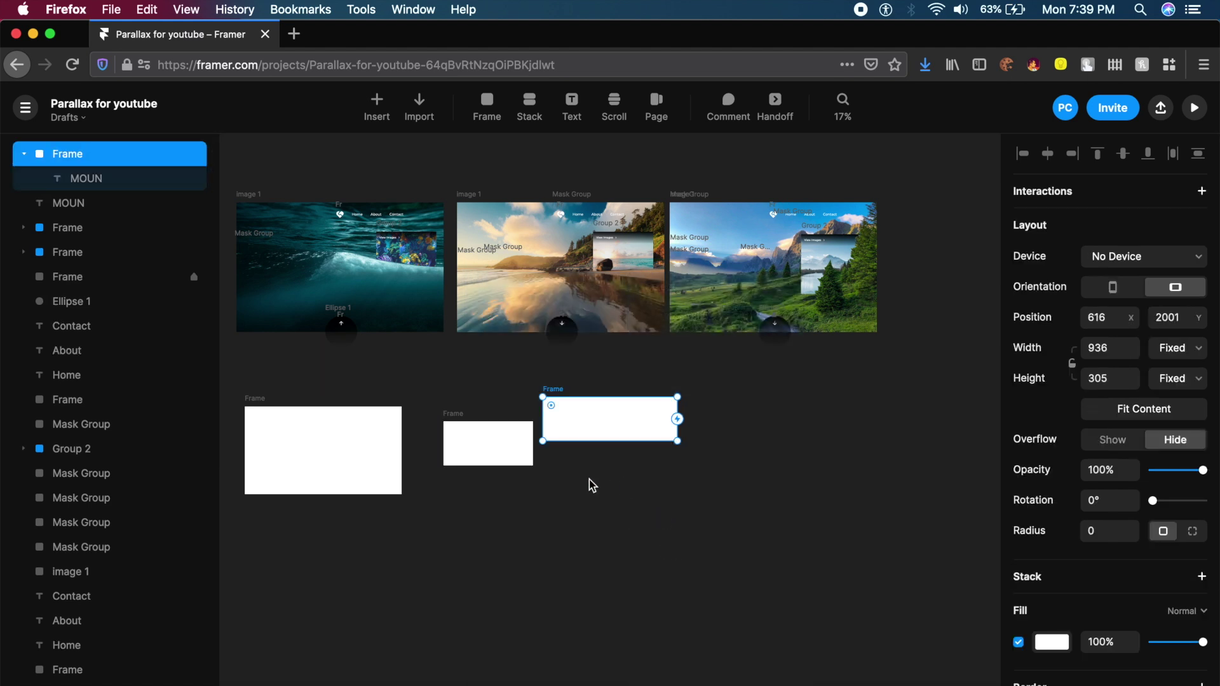
Step: Turn off the white fill of the three title frames together and select the frame around SEA
left_click_drag(226, 373, 731, 537)
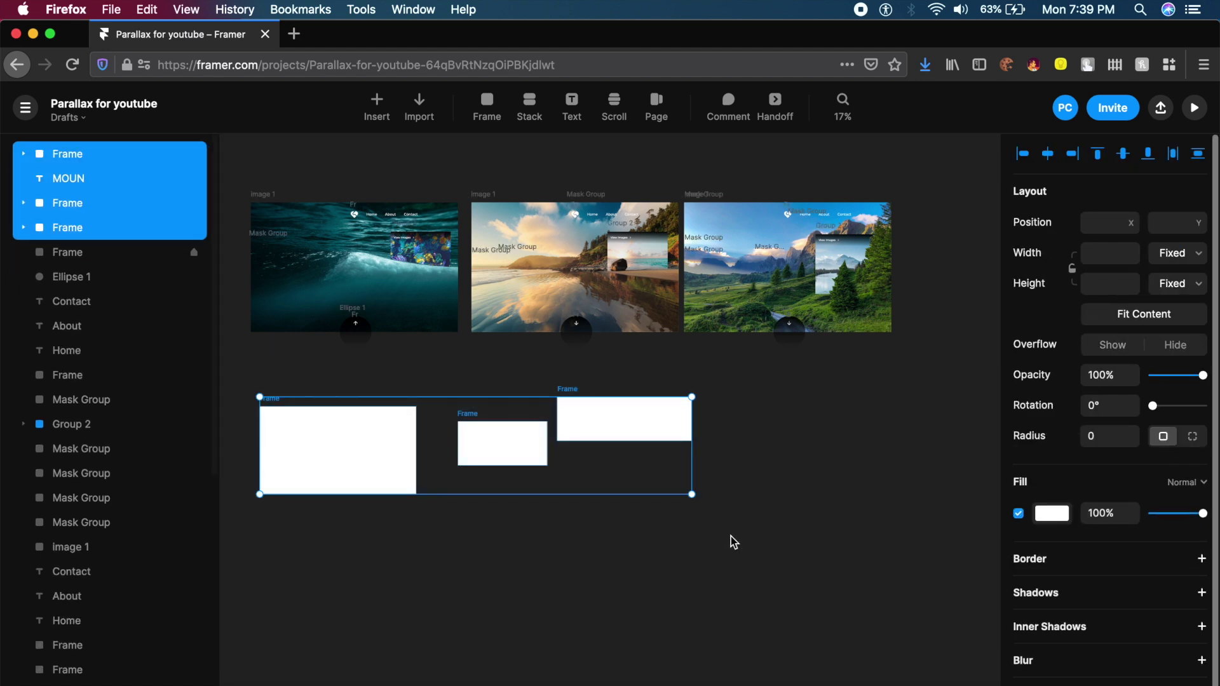
left_click(1020, 514)
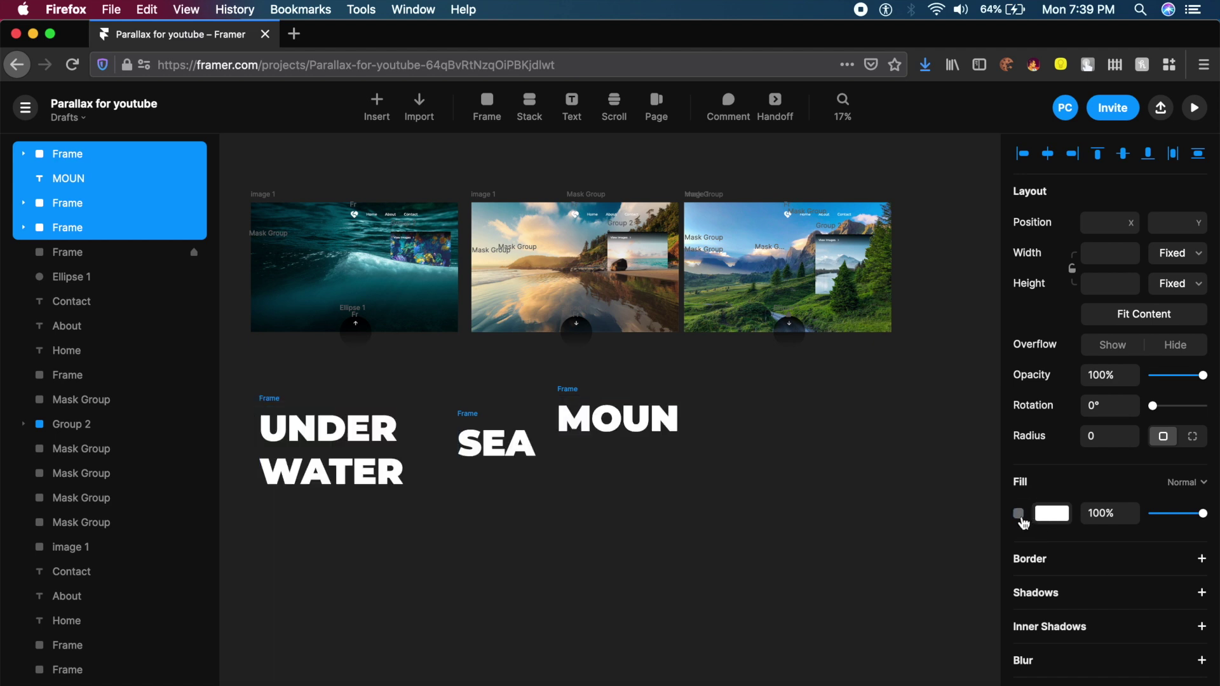
left_click(508, 374)
left_click(479, 413)
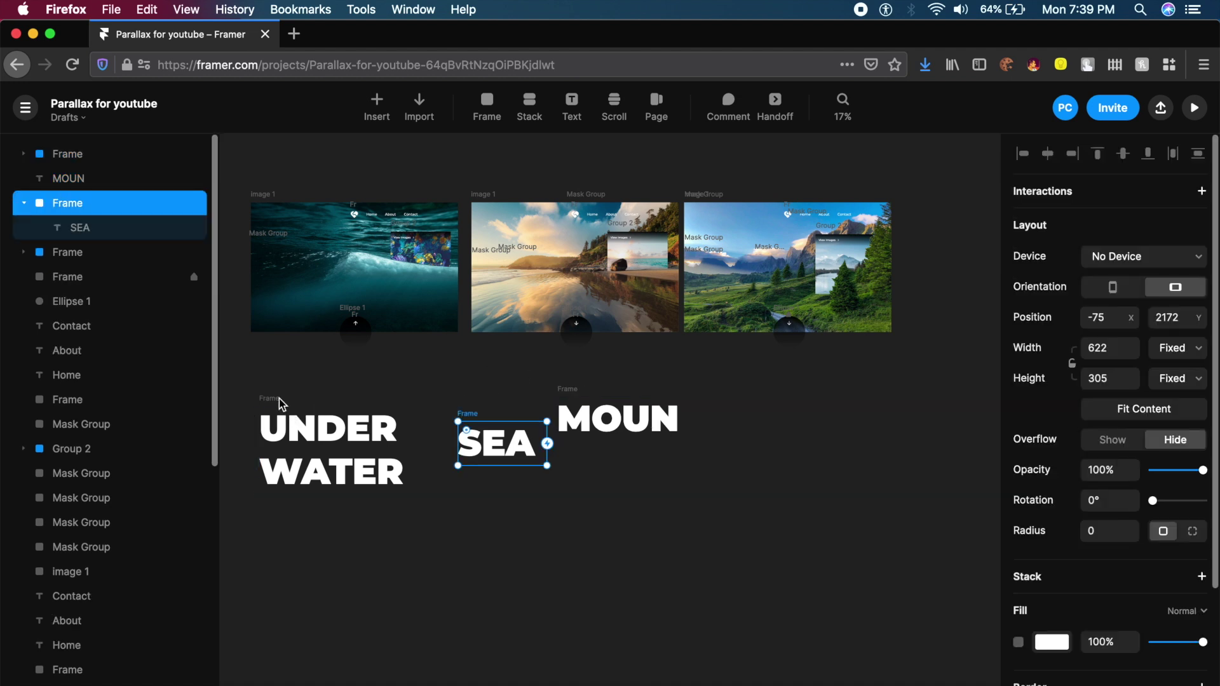
left_click(272, 400)
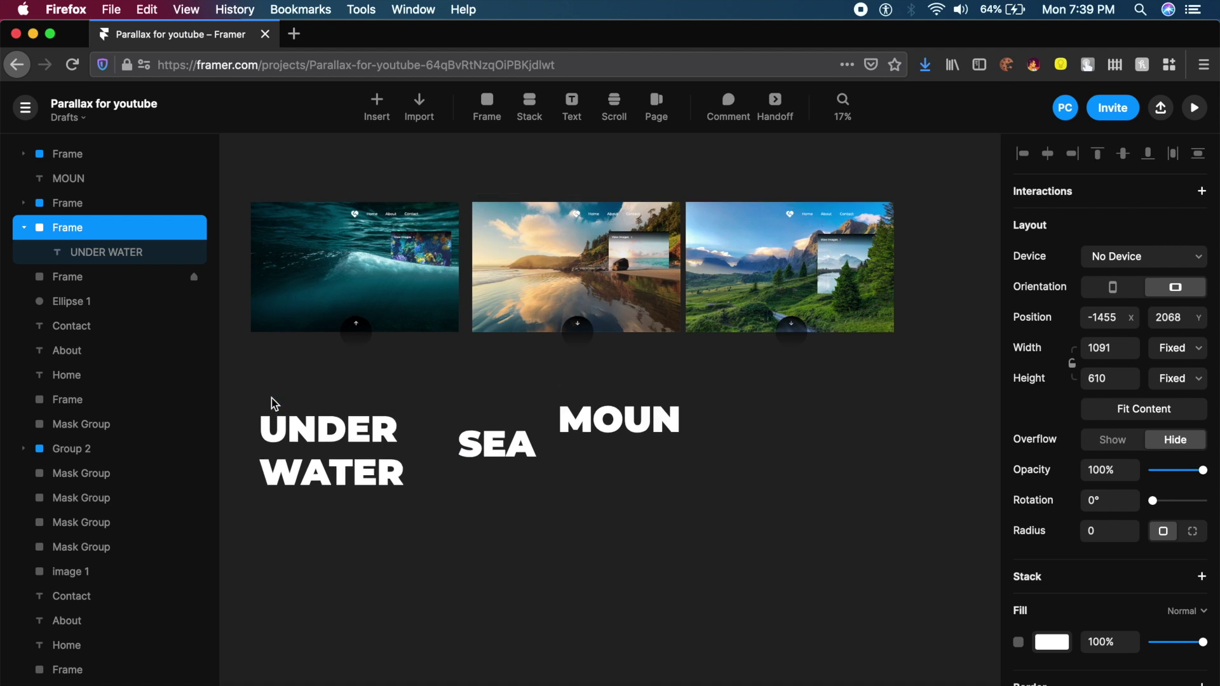
scroll(272, 398, "up", 10)
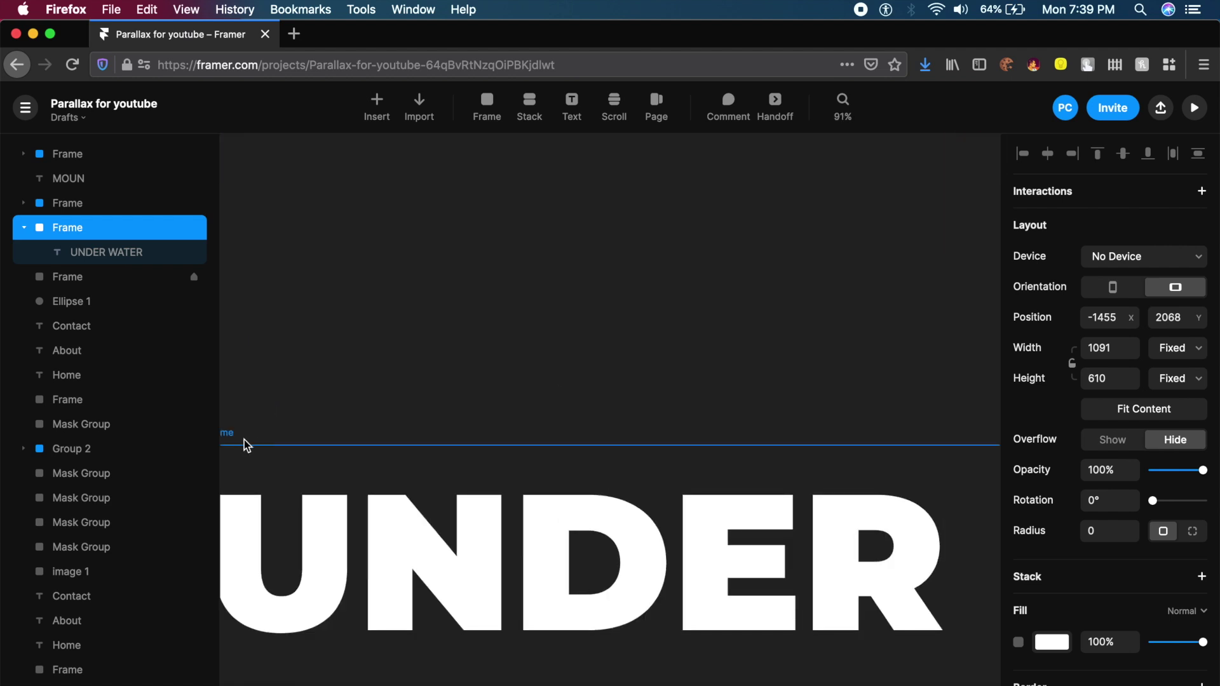
scroll(244, 440, "down", 10)
Step: Insert a 1440 × 900 MacBook Pro device frame on the empty canvas beside the mountain page
scroll(621, 474, "right", 3)
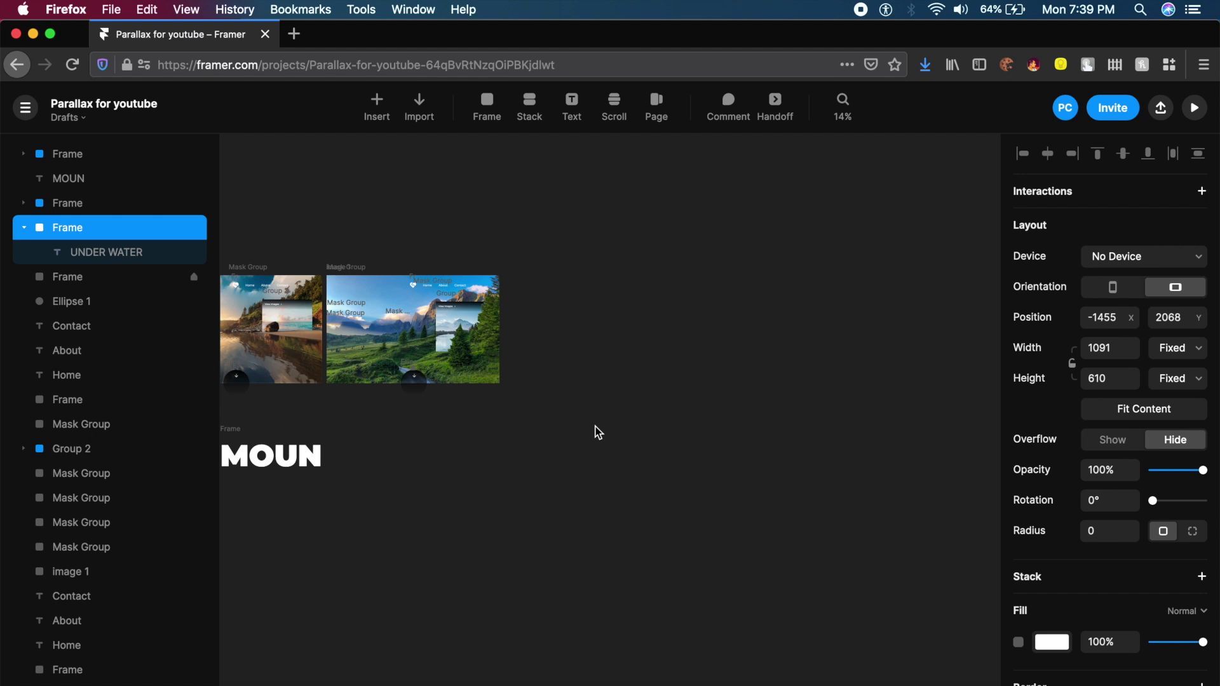
left_click(376, 113)
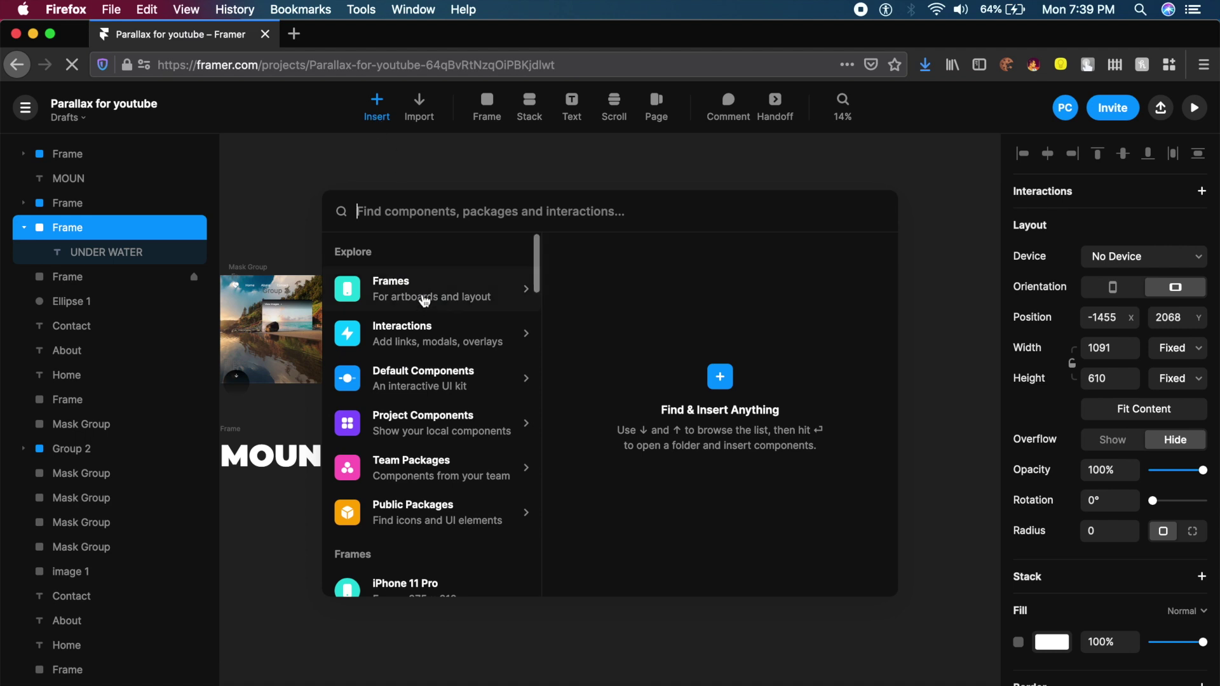
left_click(425, 301)
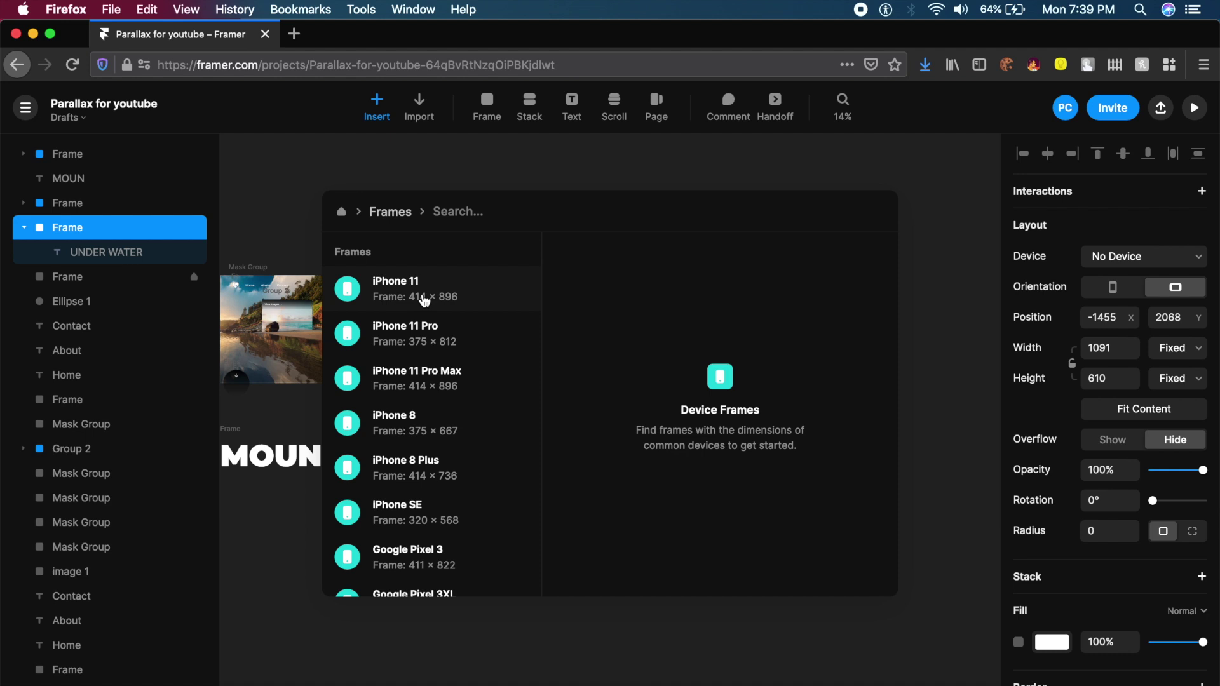
scroll(415, 354, "down", 10)
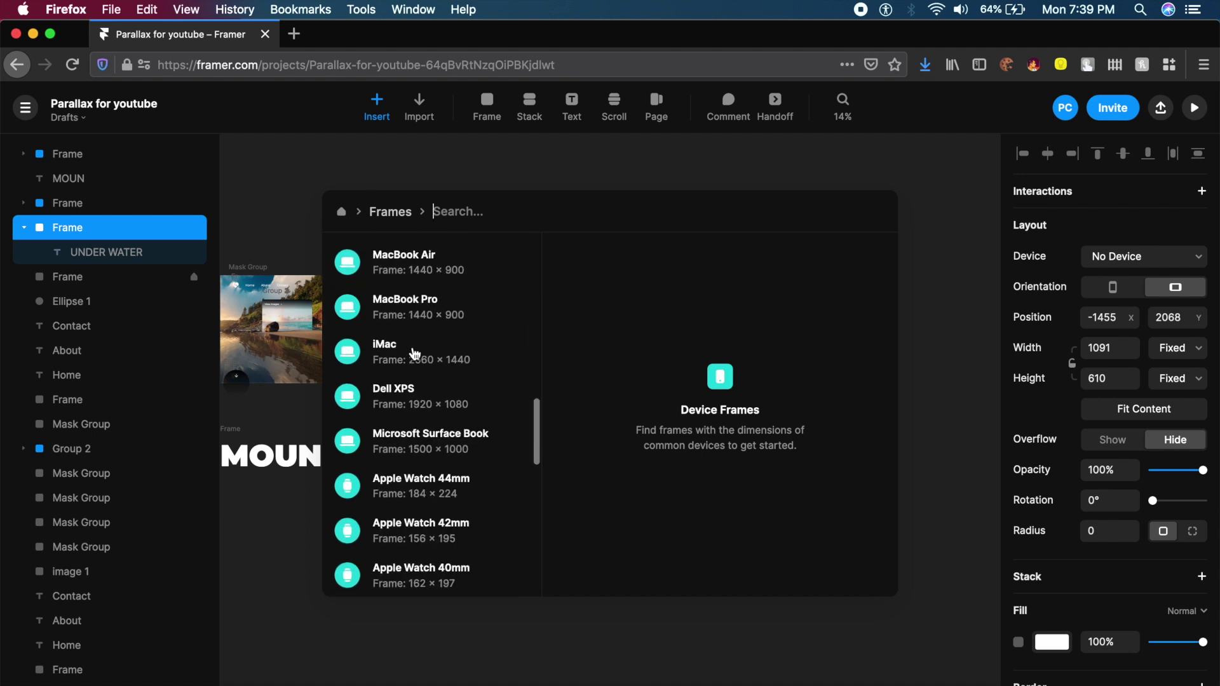
scroll(443, 448, "down", 7)
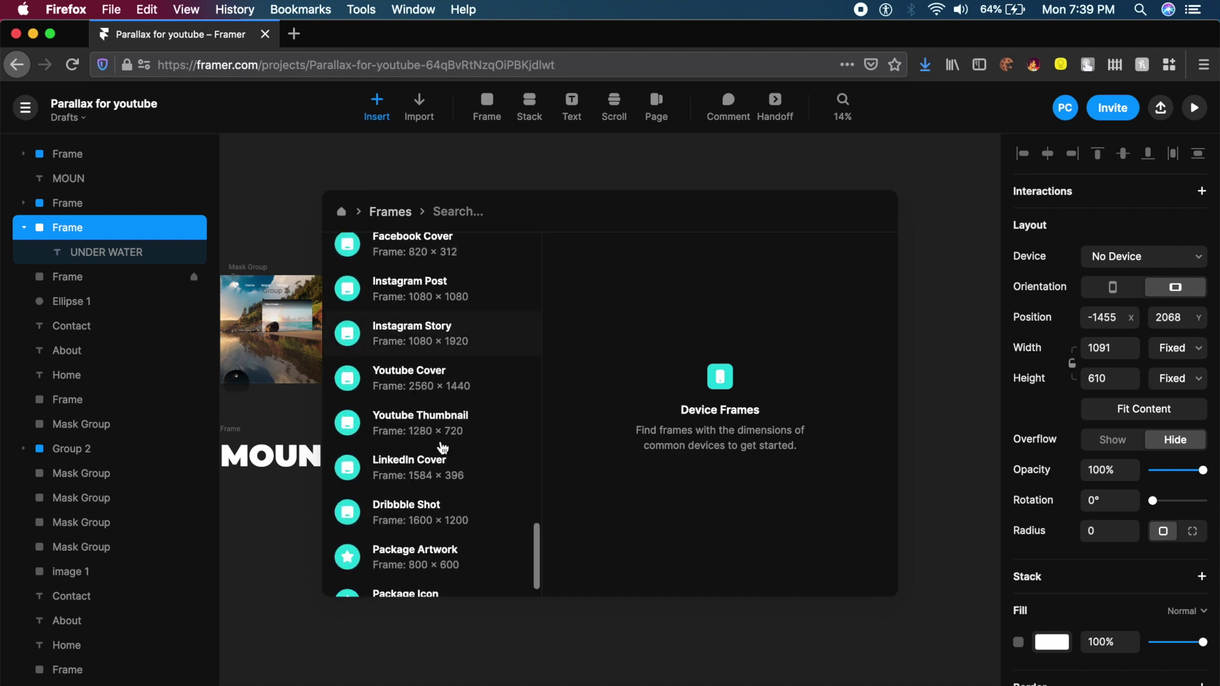
scroll(443, 448, "up", 20)
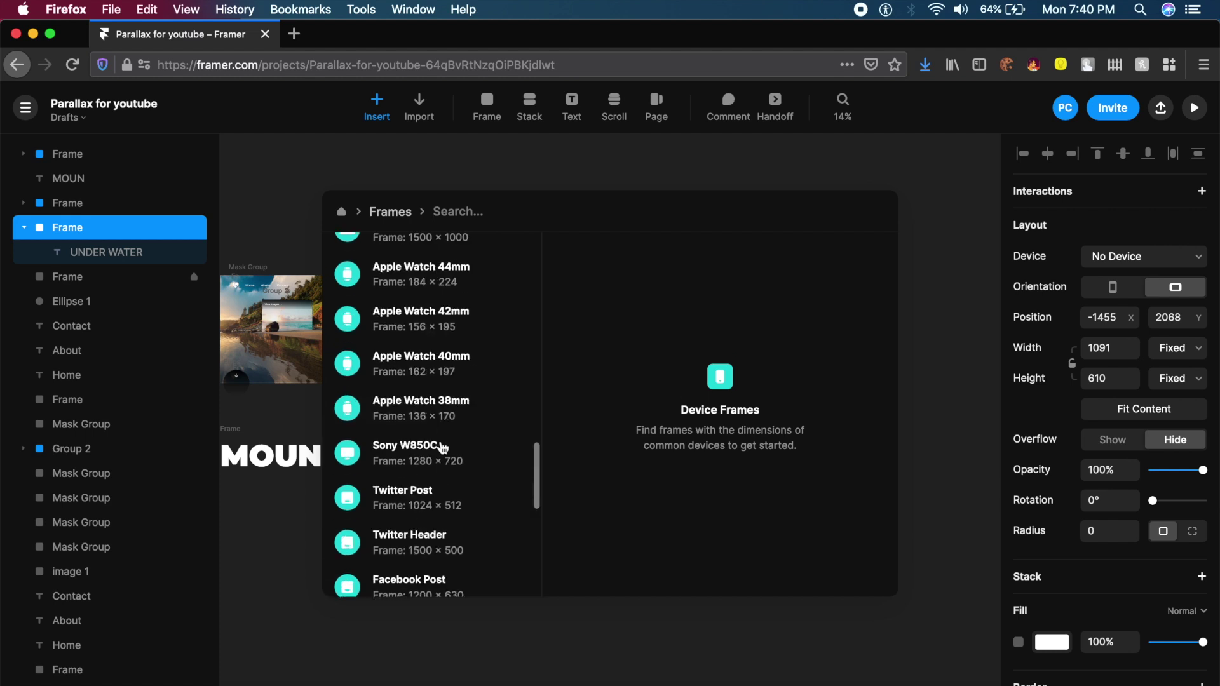
scroll(423, 521, "down", 8)
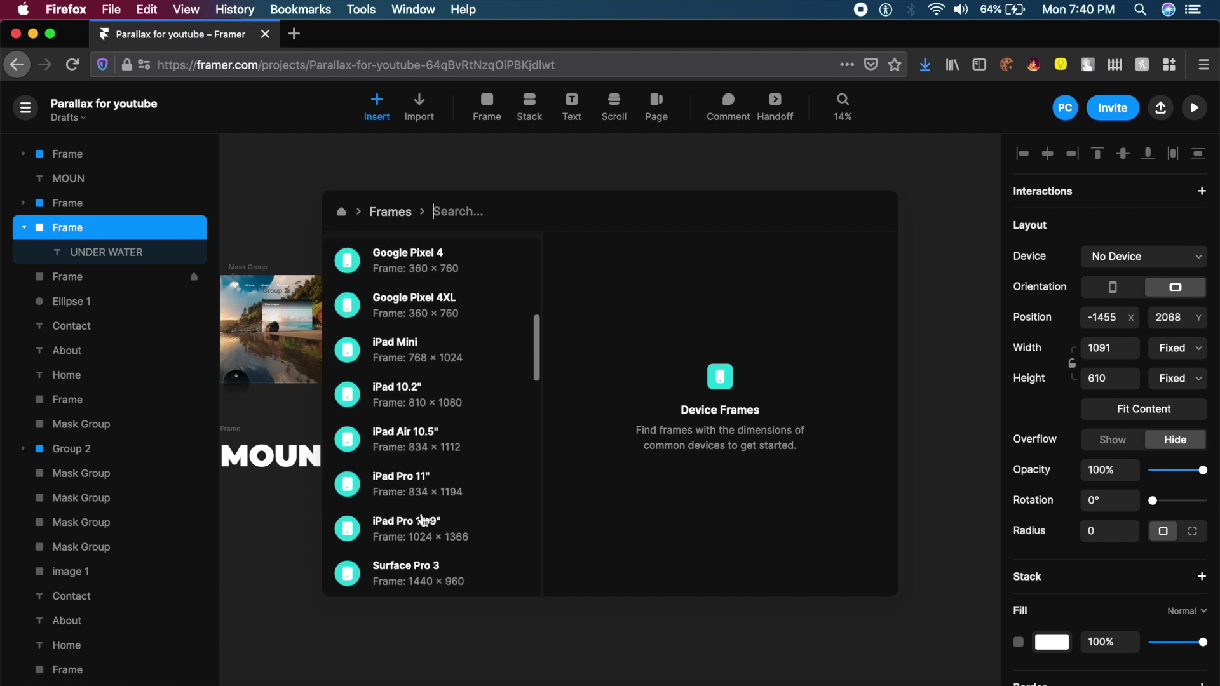
scroll(461, 441, "down", 1)
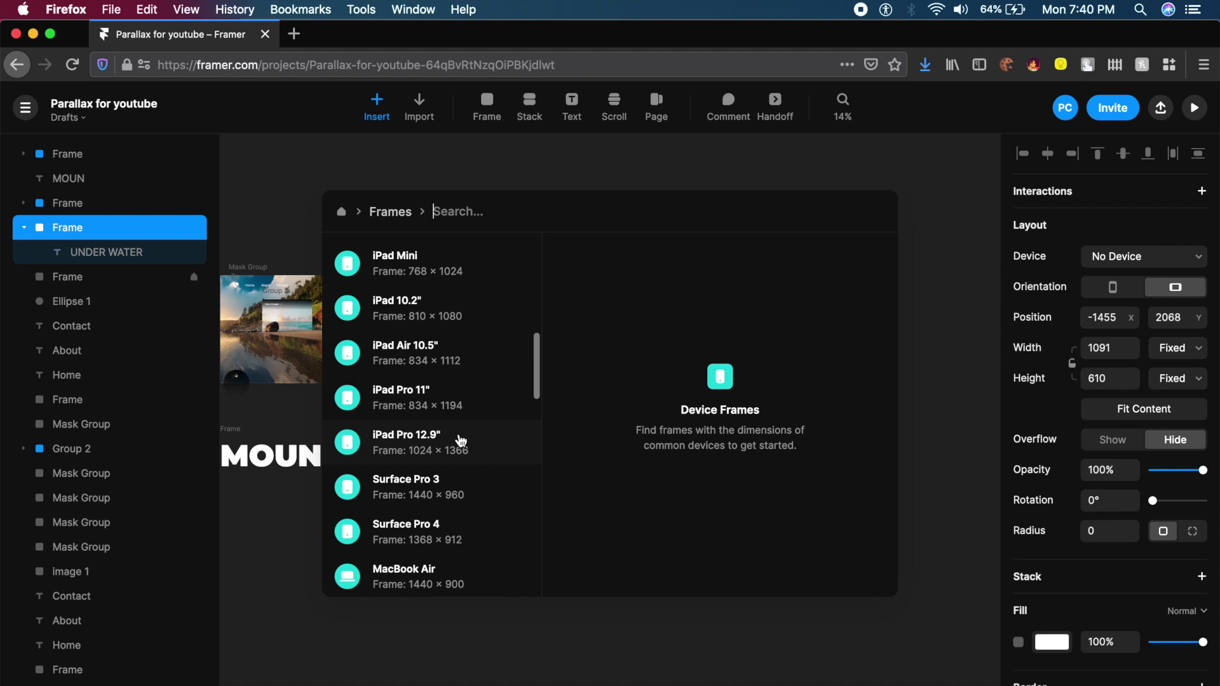
scroll(460, 439, "up", 1)
scroll(461, 438, "down", 3)
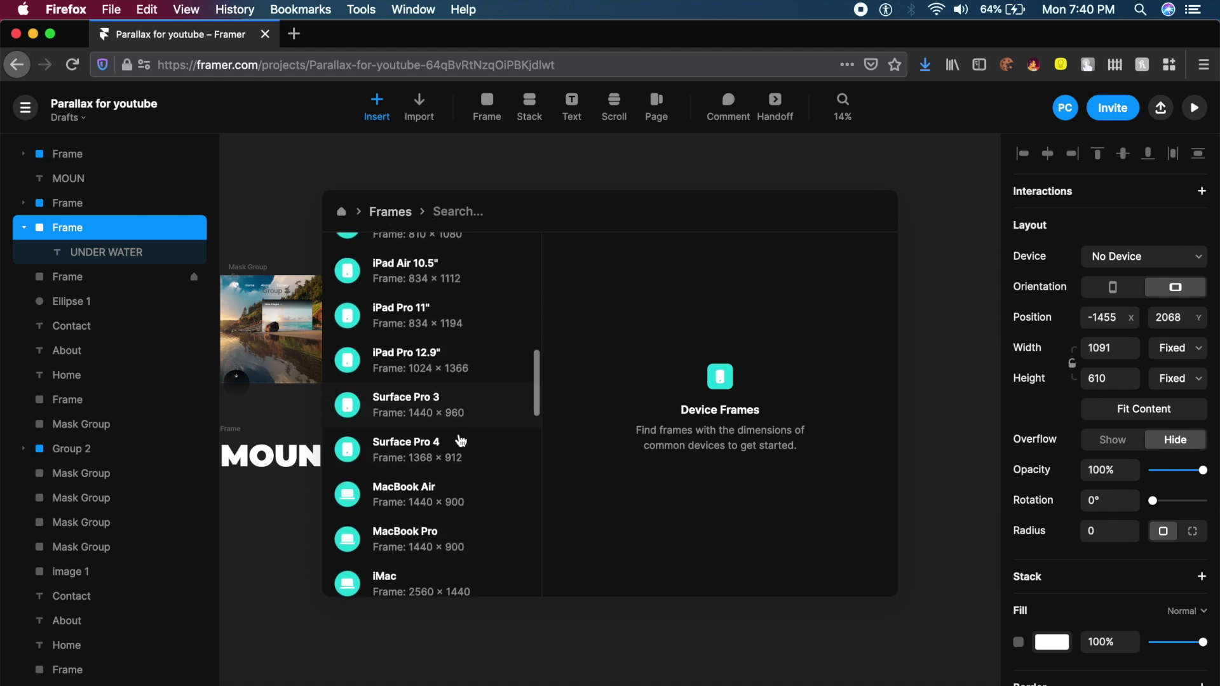
left_click(456, 541)
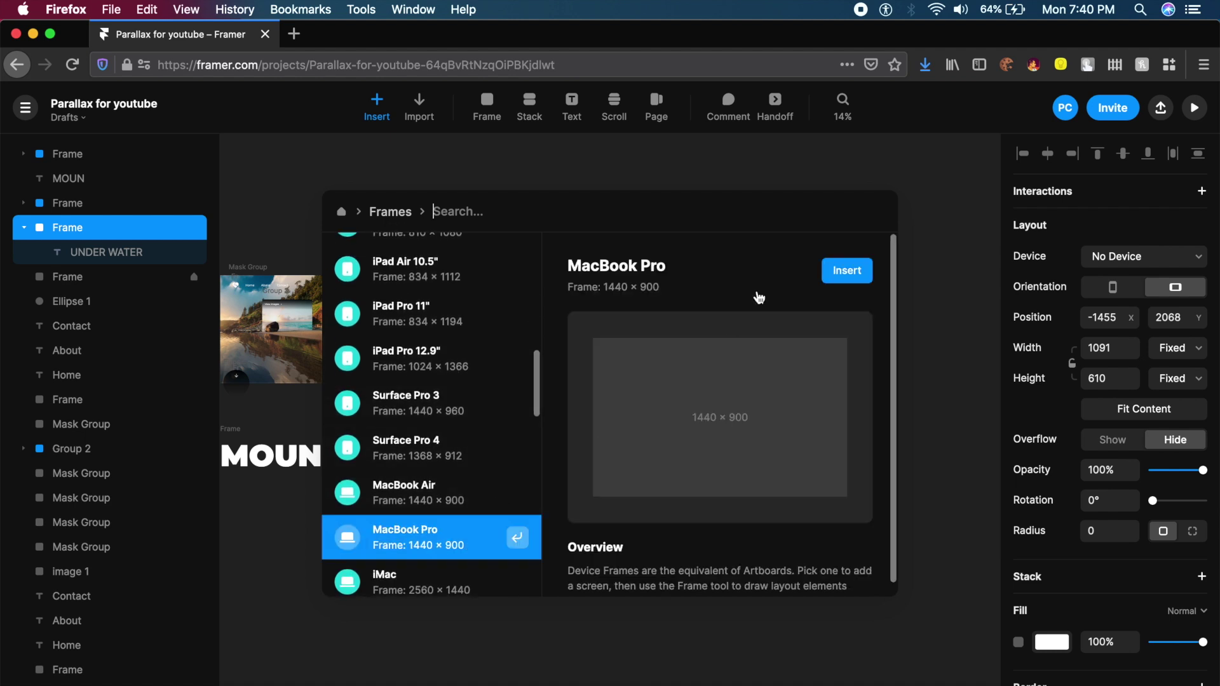
left_click(848, 271)
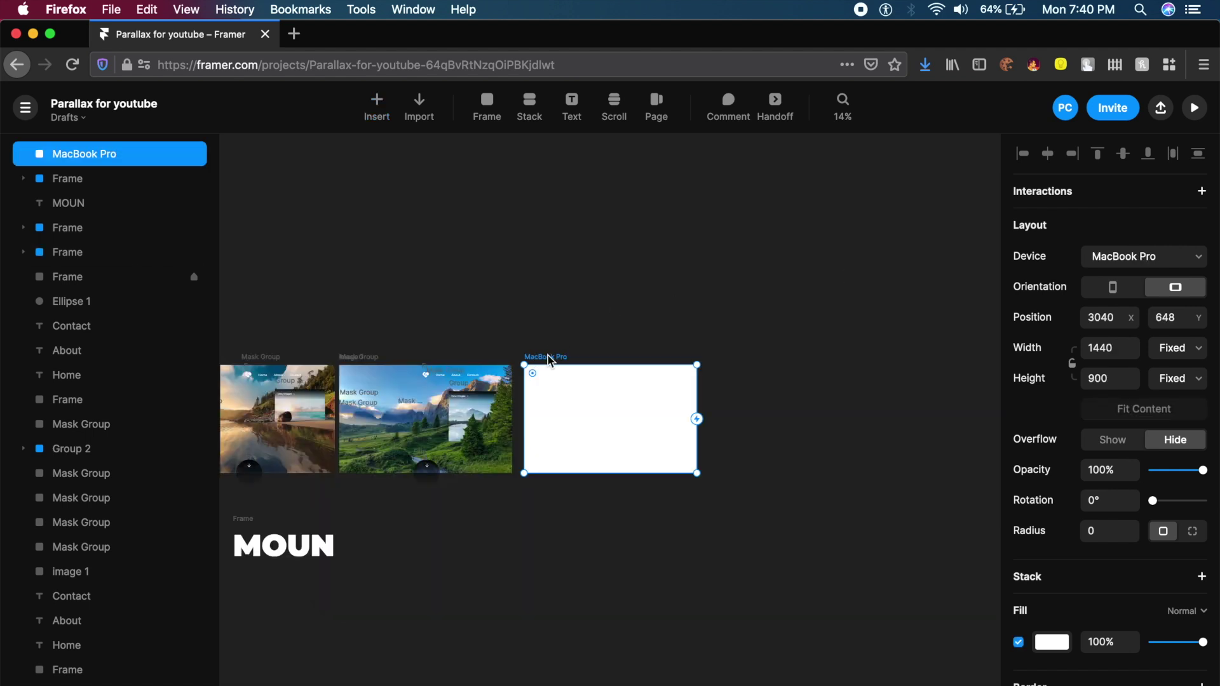
Step: Stretch the new MacBook Pro frame downward to about 3635 px tall, keeping its width at 1440 px
scroll(548, 356, "up", 5)
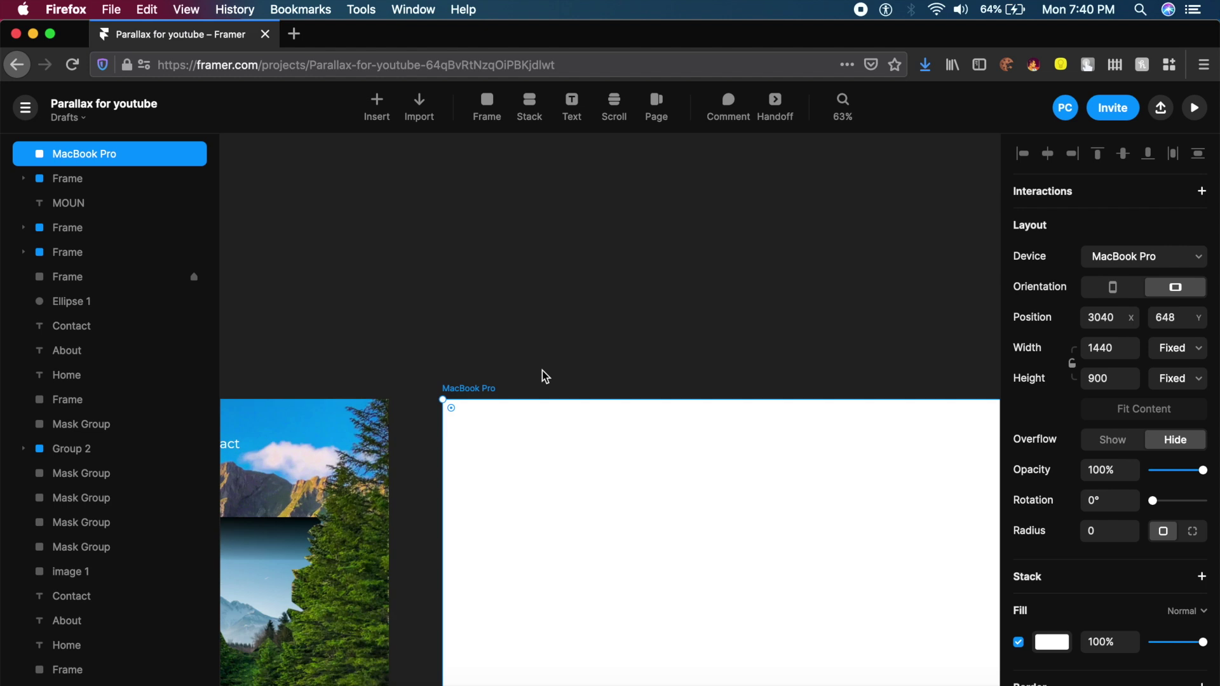
scroll(543, 371, "down", 5)
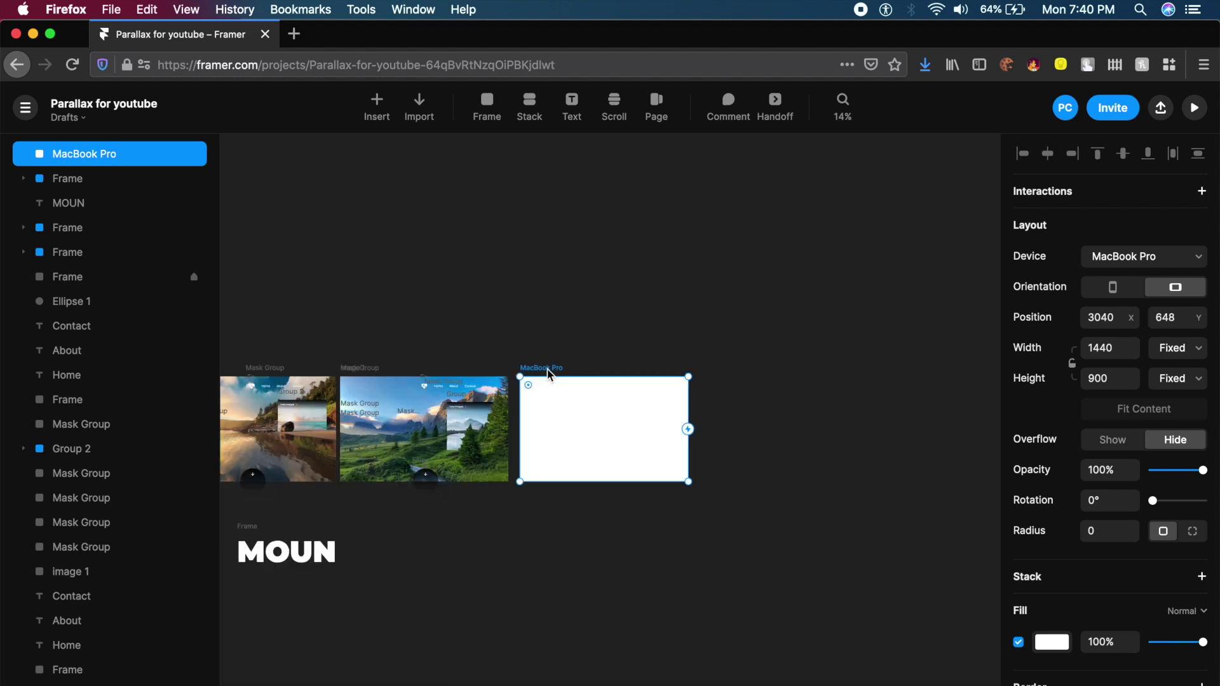
left_click_drag(600, 481, 577, 444)
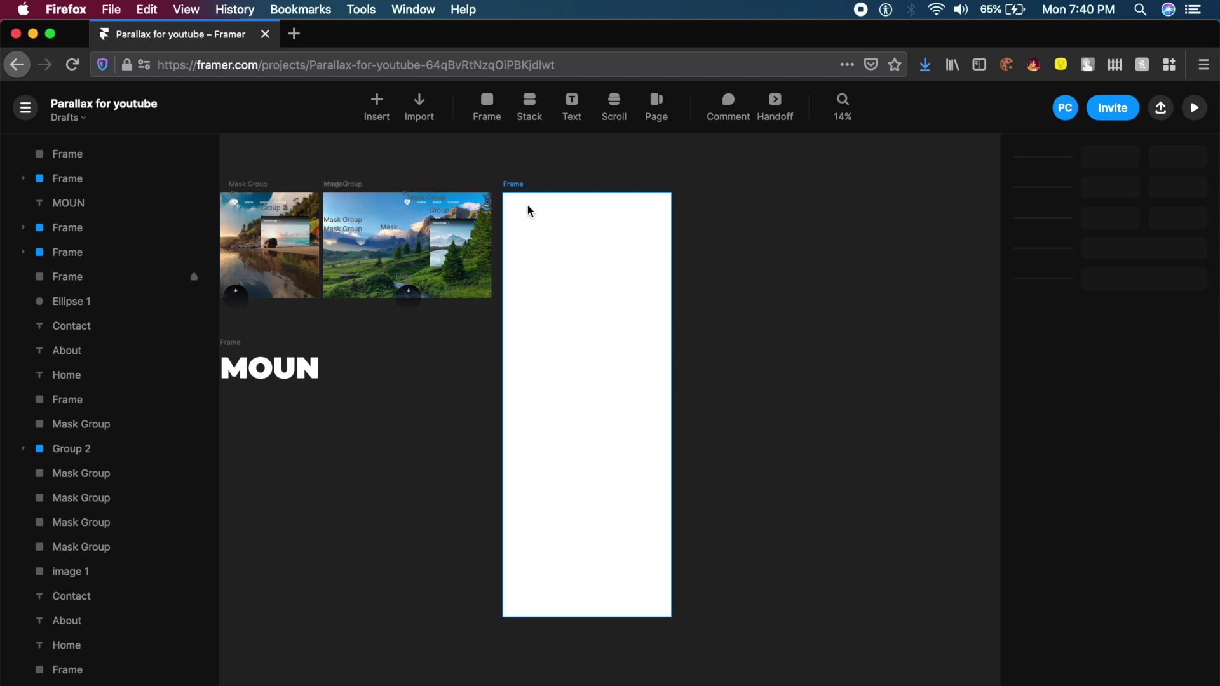
Step: Search the public packages for "parallax" and install the Parallax: Scroll Effects package
left_click(374, 120)
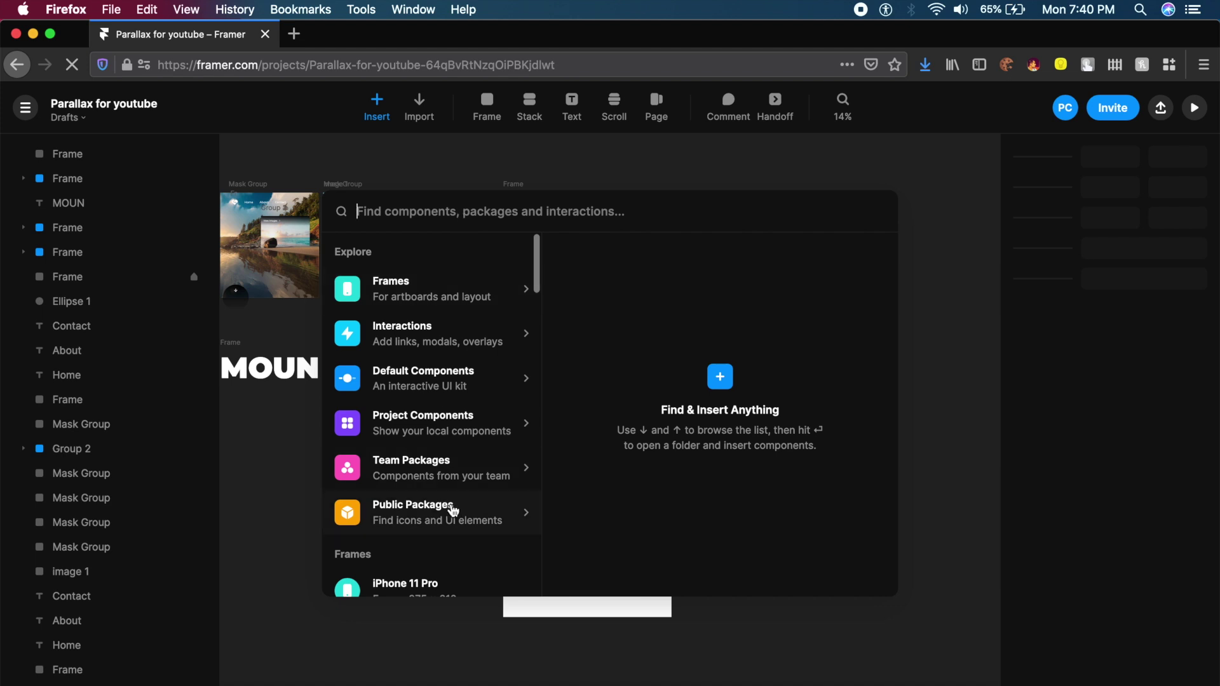
left_click(356, 529)
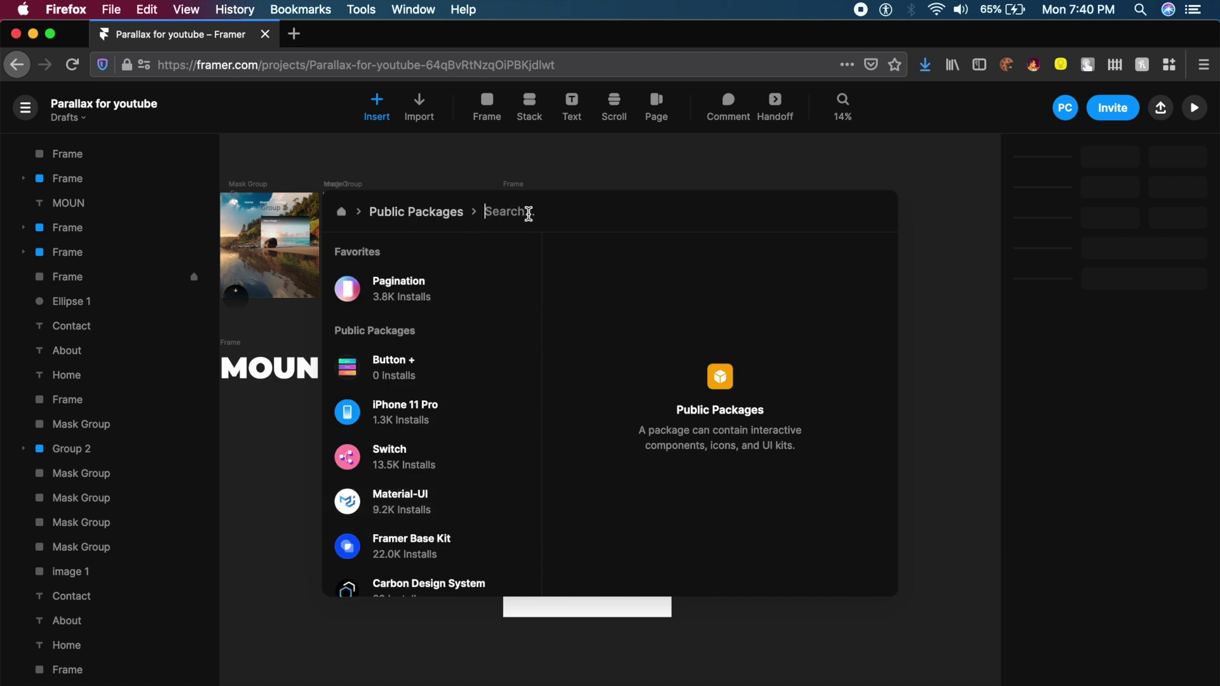
type("parallax")
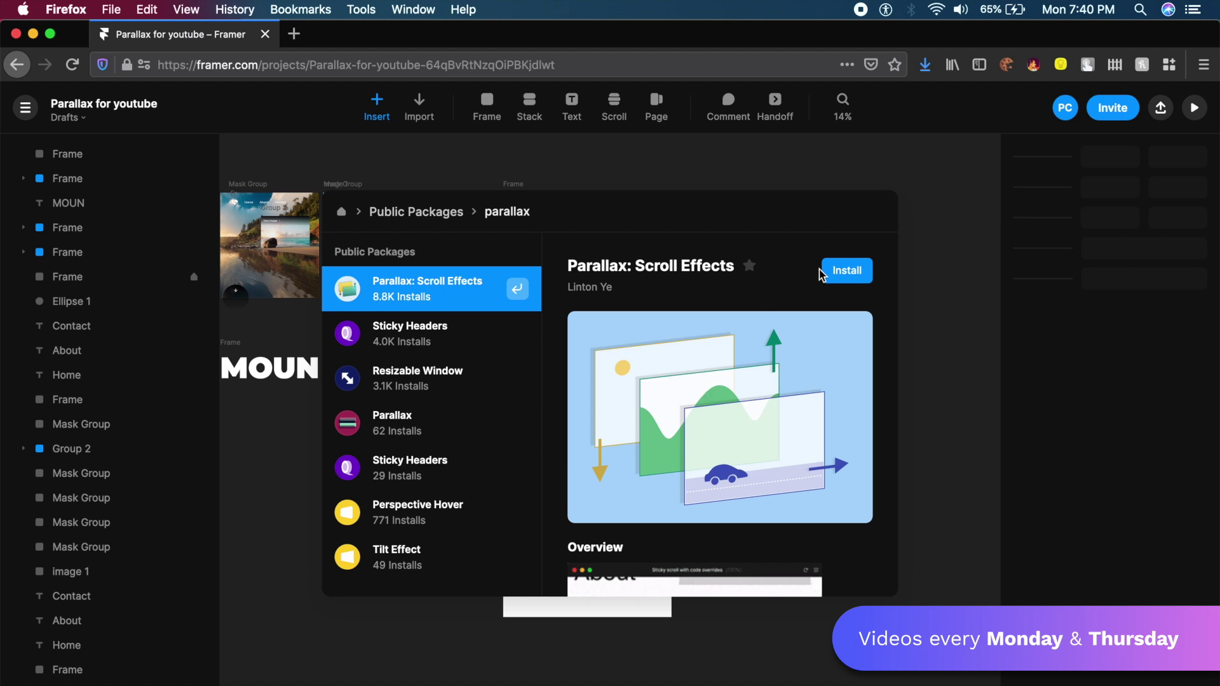
left_click(848, 272)
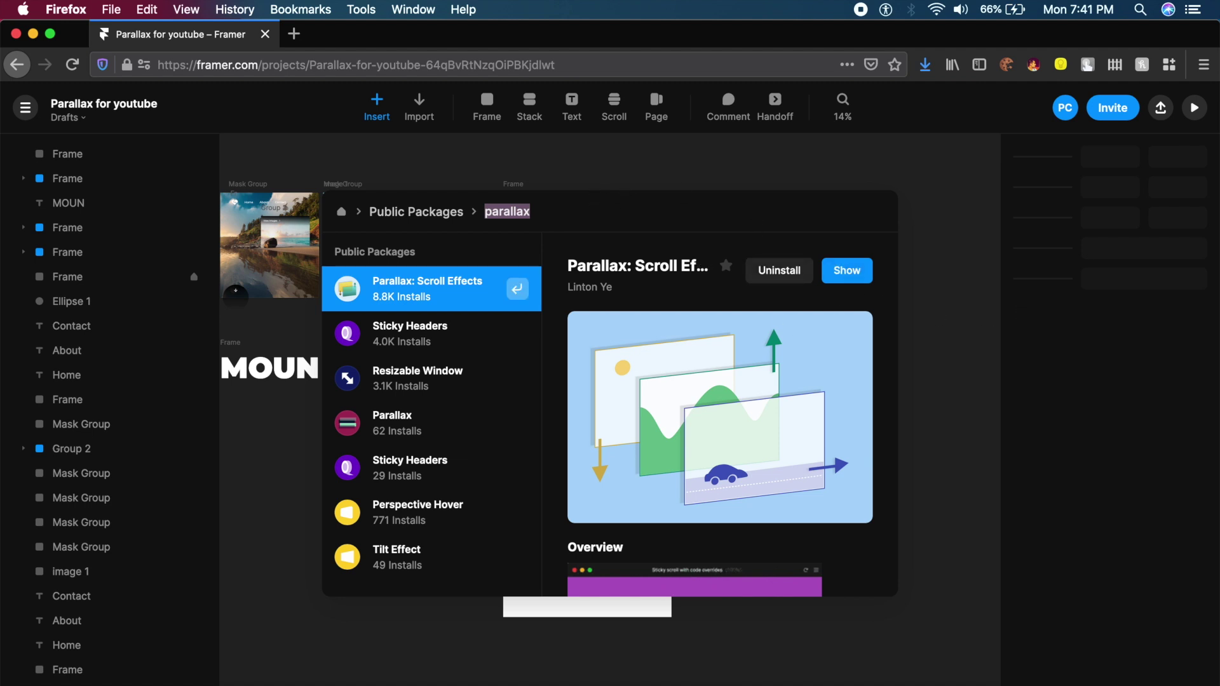
key("BackSpace")
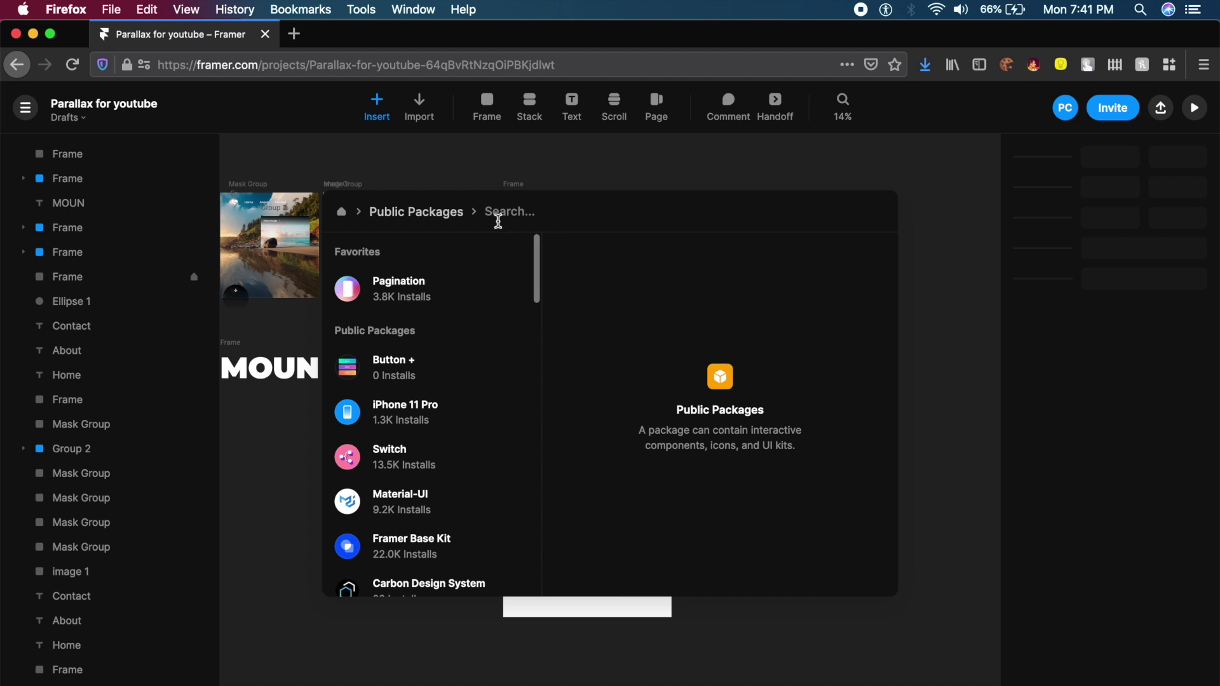
Step: Insert a ParallaxLayer component and fit it to the top of the tall frame, 1440 px wide and as tall as the mountain photo
left_click(342, 218)
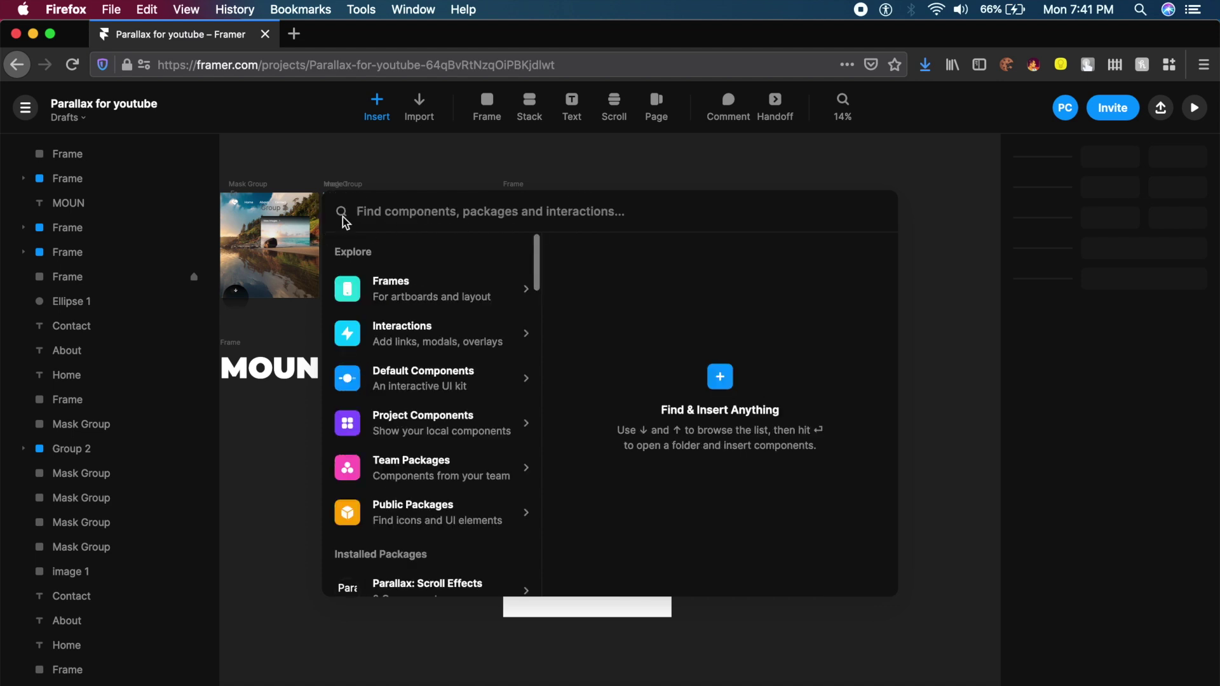
scroll(429, 438, "down", 3)
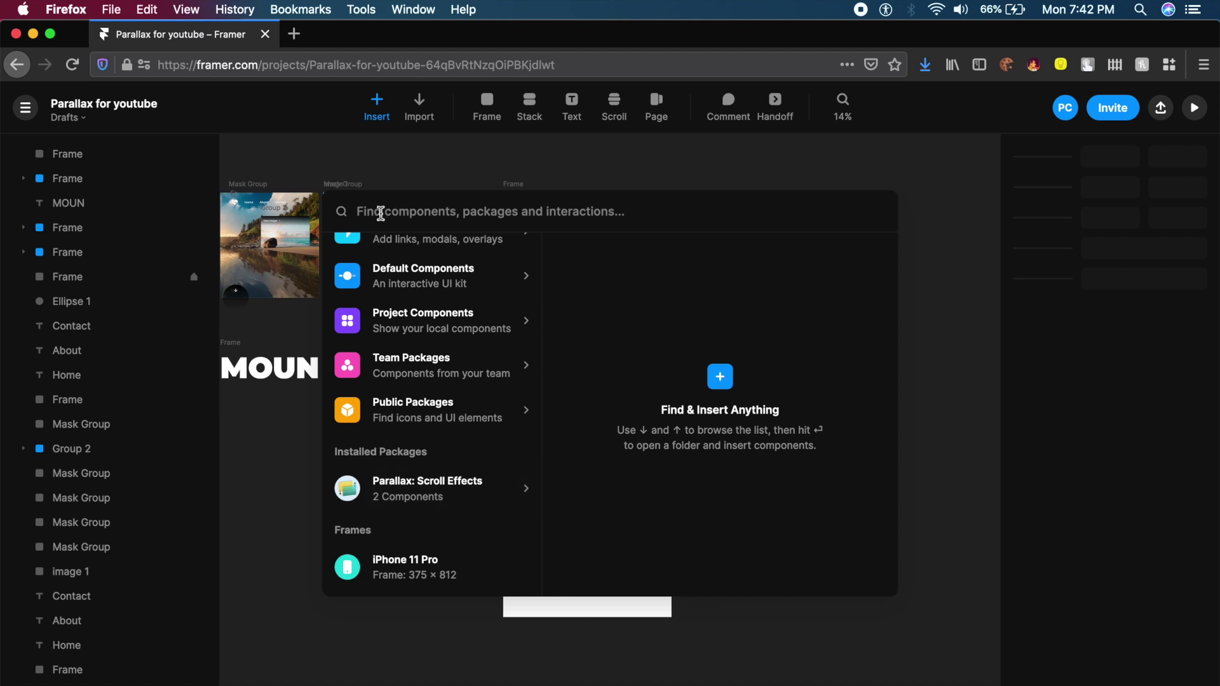
type("parallax")
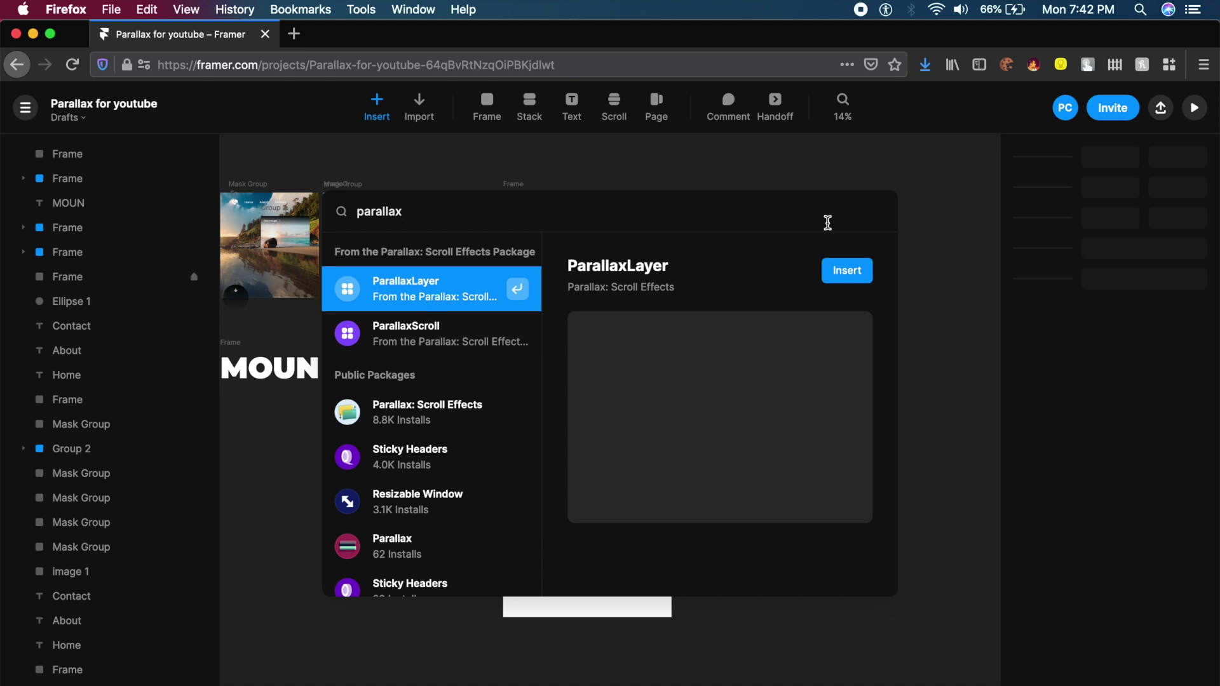
left_click(845, 271)
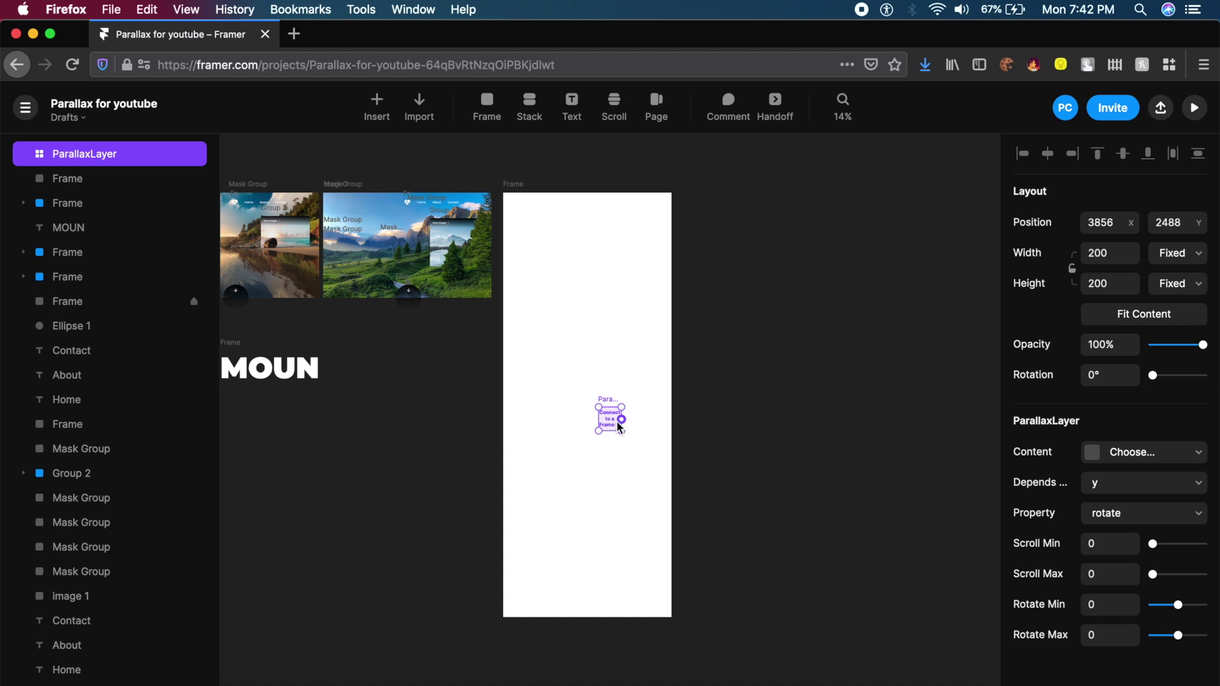
left_click_drag(613, 421, 670, 240)
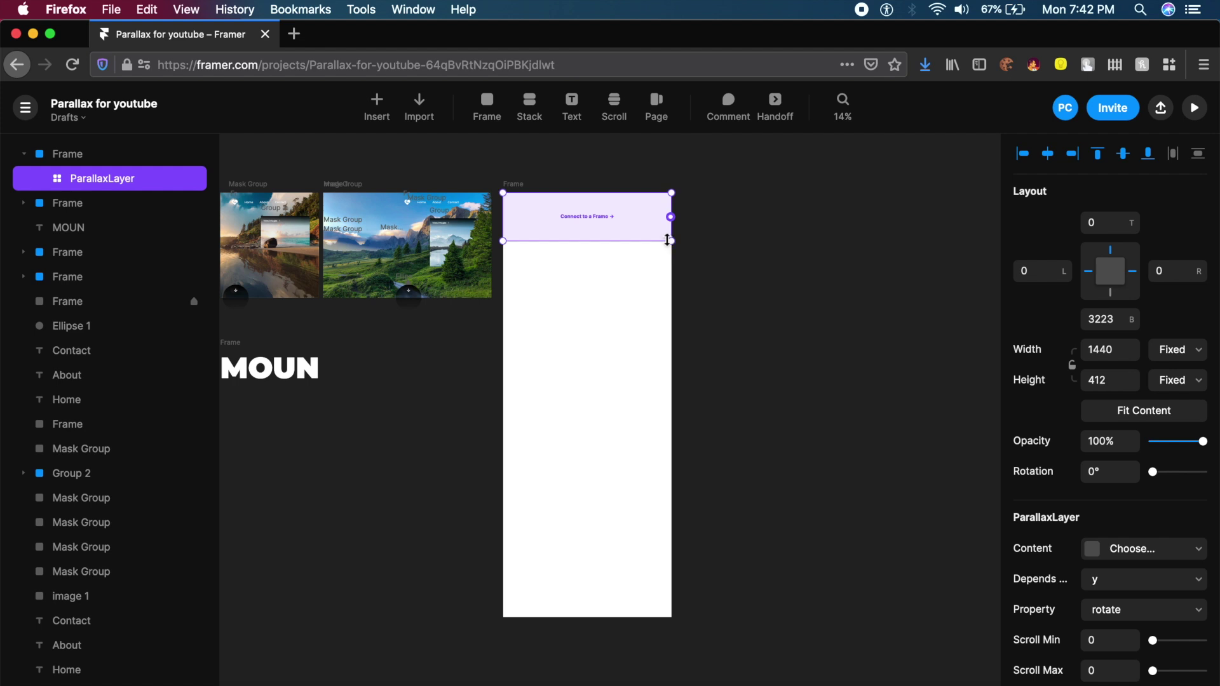
left_click(1115, 381)
Step: Move the foreground trees mask group off the mountain page onto the empty canvas above it
scroll(421, 455, "up", 3)
scroll(421, 455, "up", 5)
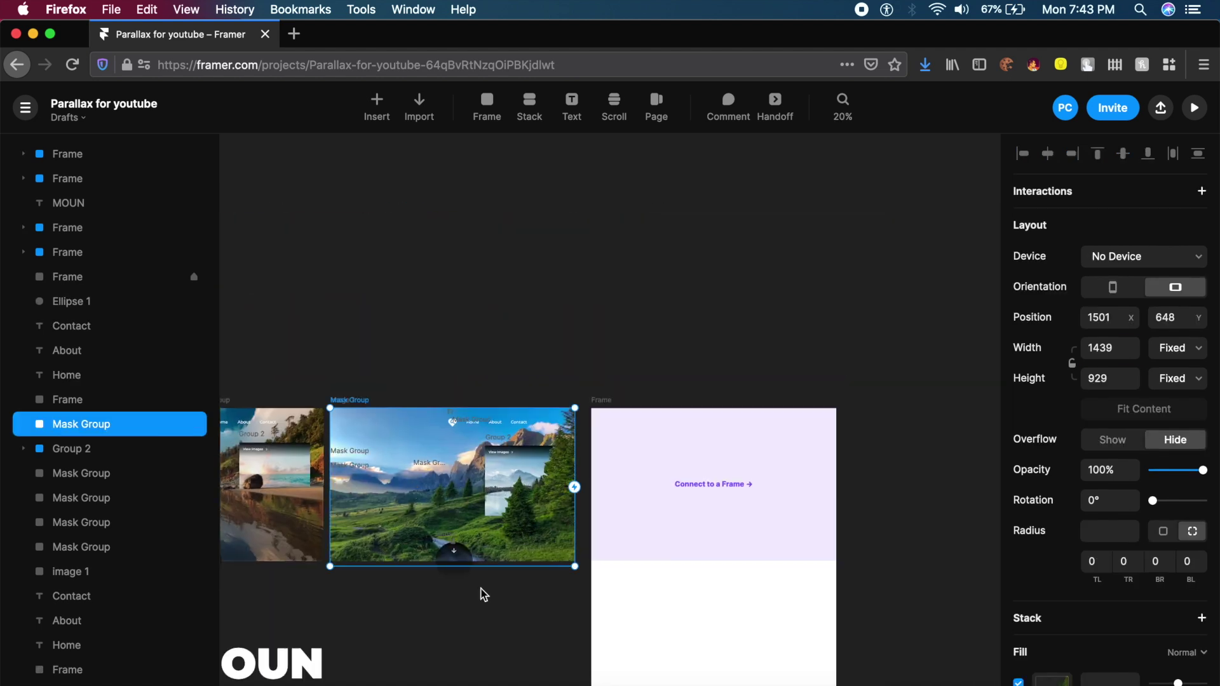
double_click(532, 552)
left_click_drag(537, 343, 547, 321)
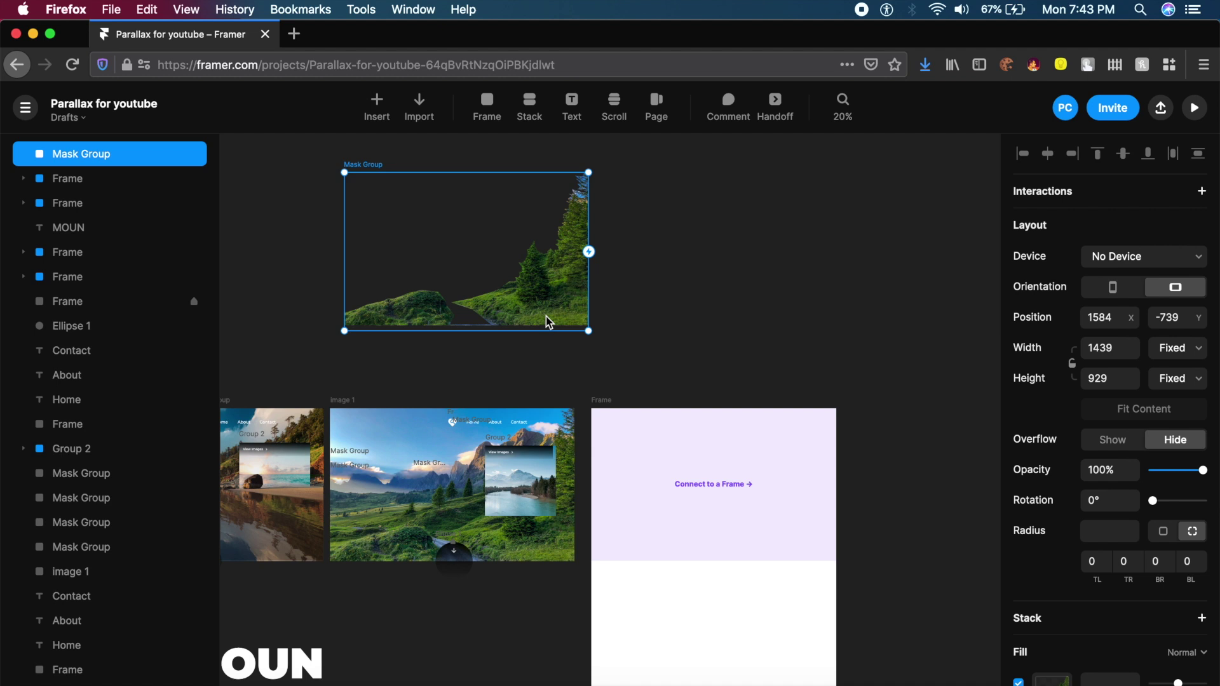
Step: Move the full mountain background photo out of its page onto the empty canvas above the foreground trees layer
scroll(546, 316, "up", 3)
left_click_drag(410, 501, 431, 191)
scroll(466, 236, "up", 3)
scroll(467, 242, "up", 2)
left_click_drag(463, 273, 466, 269)
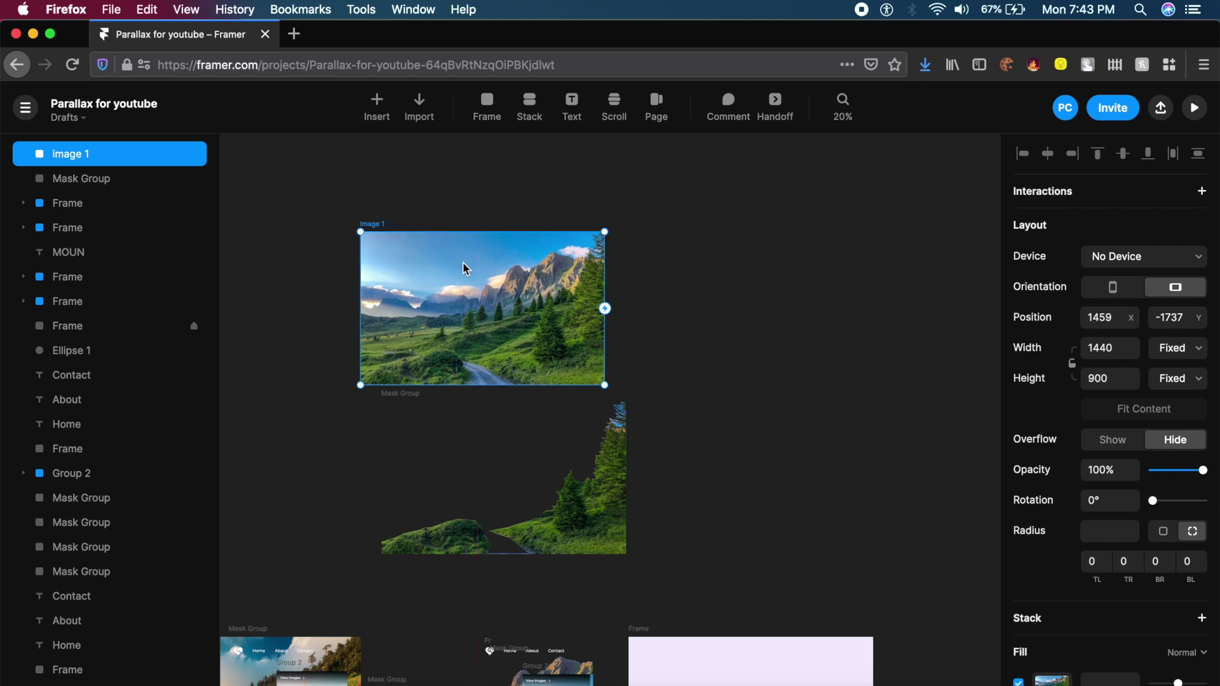
Step: Move the green hills mask group out of the mountain page to the empty canvas above the background photo, outside any other layer
scroll(466, 269, "down", 3)
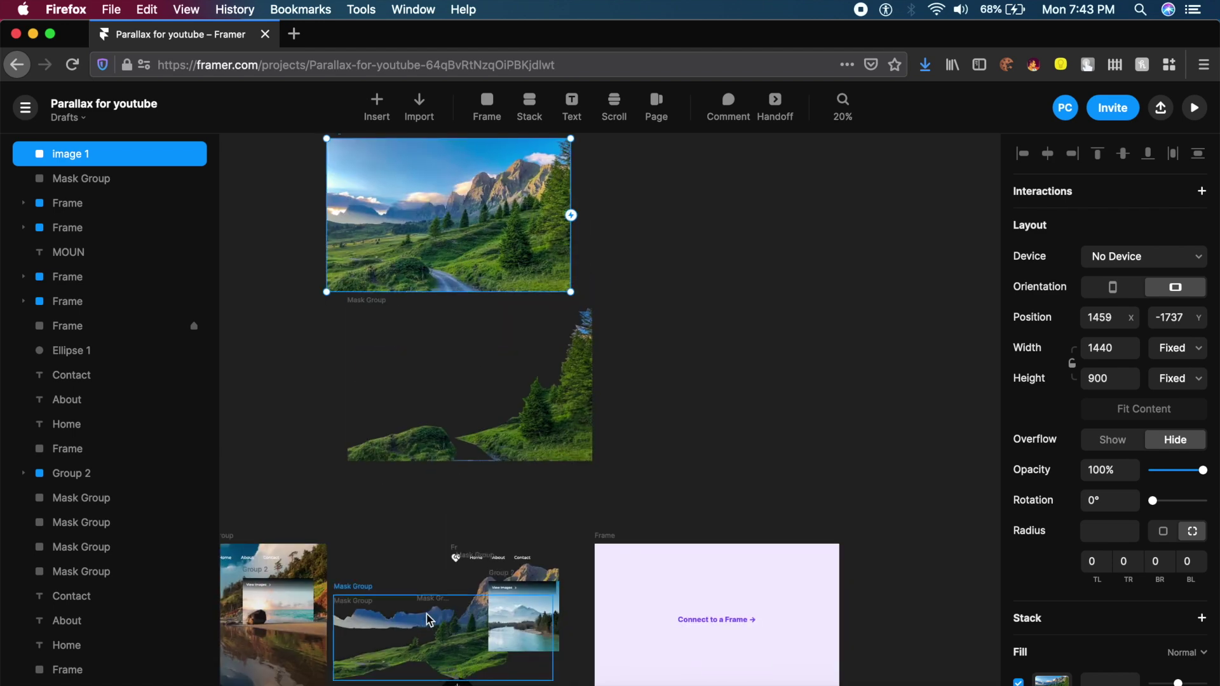
left_click(425, 586)
left_click_drag(426, 586, 424, 381)
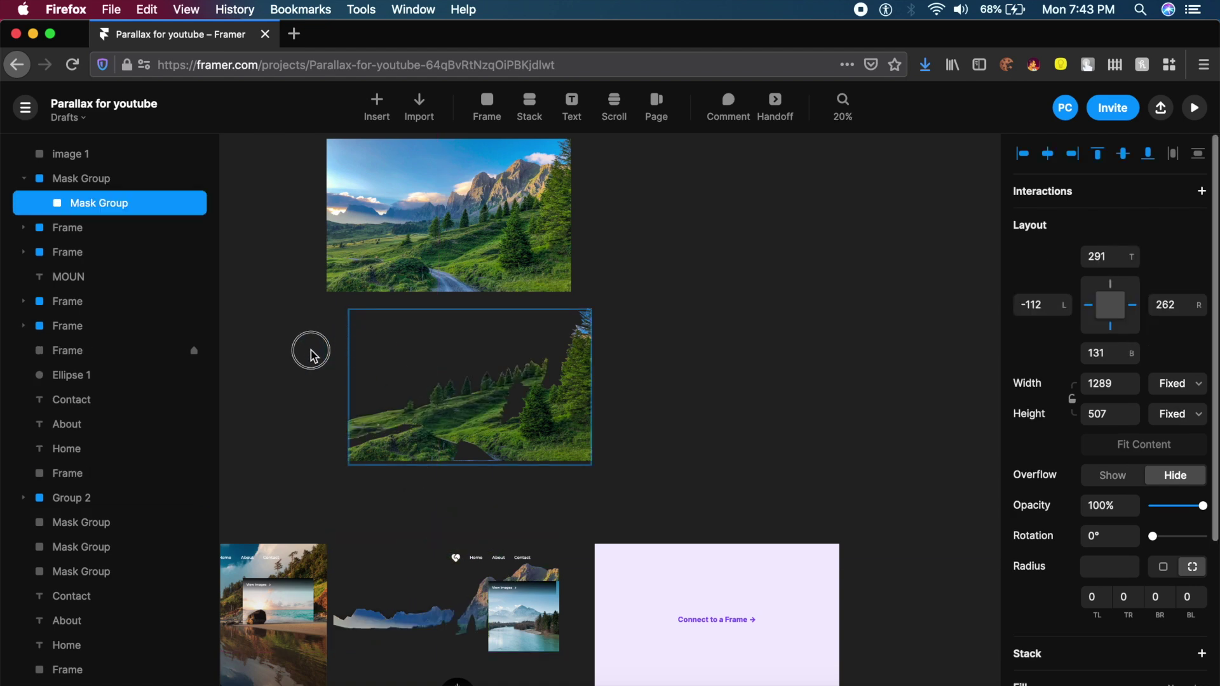
left_click_drag(365, 299, 426, 232)
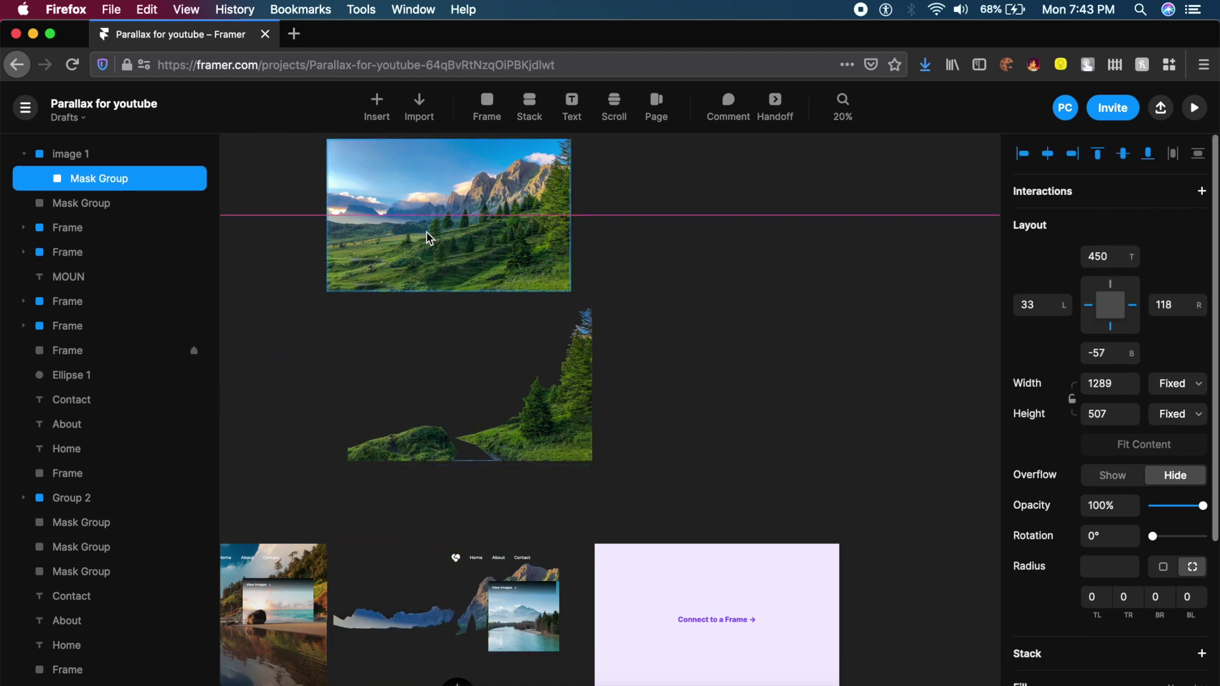
scroll(426, 232, "up", 5)
left_click_drag(479, 443, 522, 236)
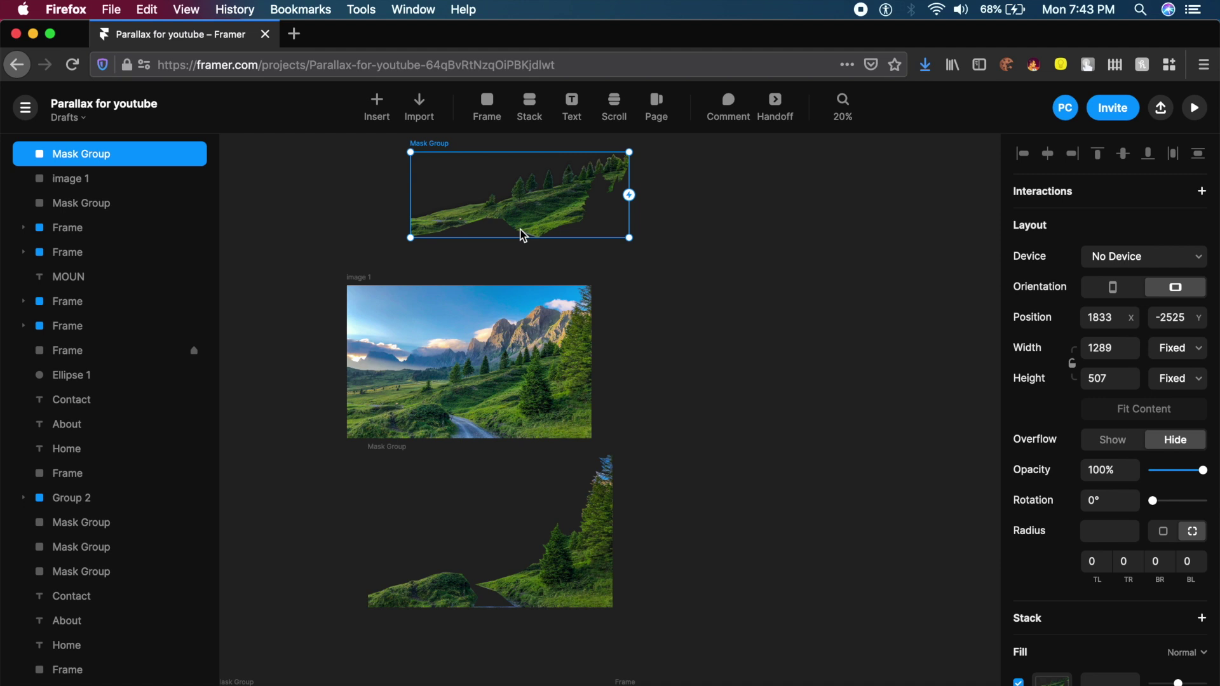
scroll(345, 413, "down", 10)
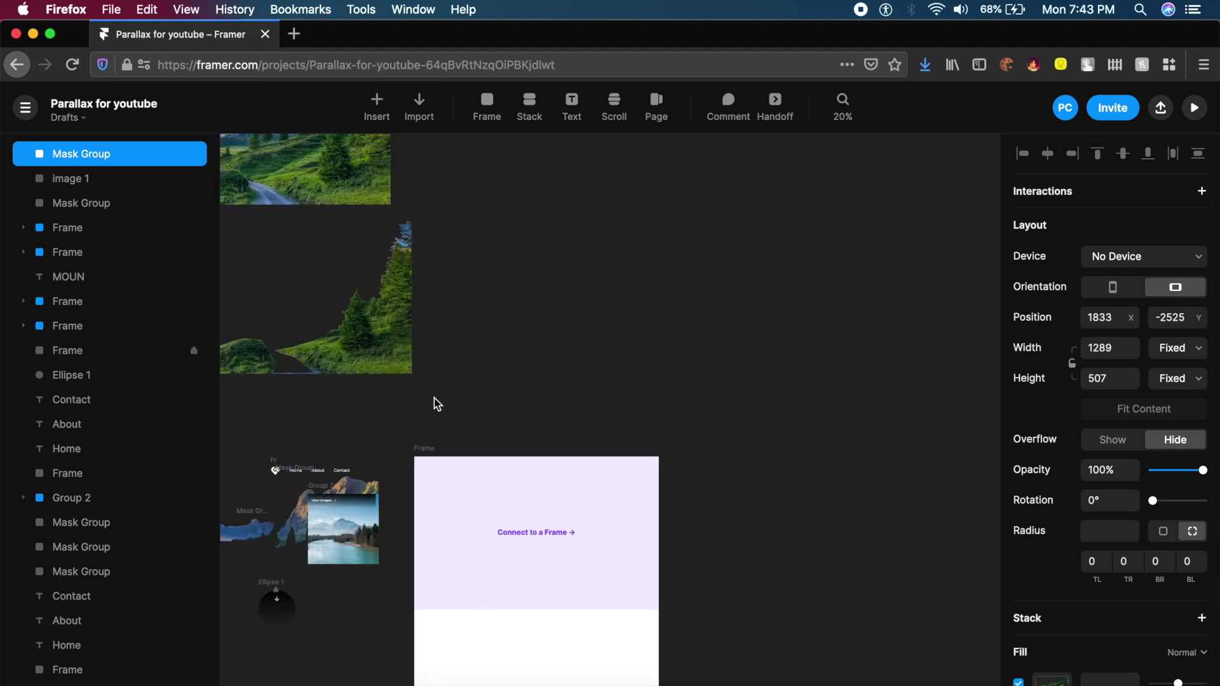
scroll(437, 404, "down", 1)
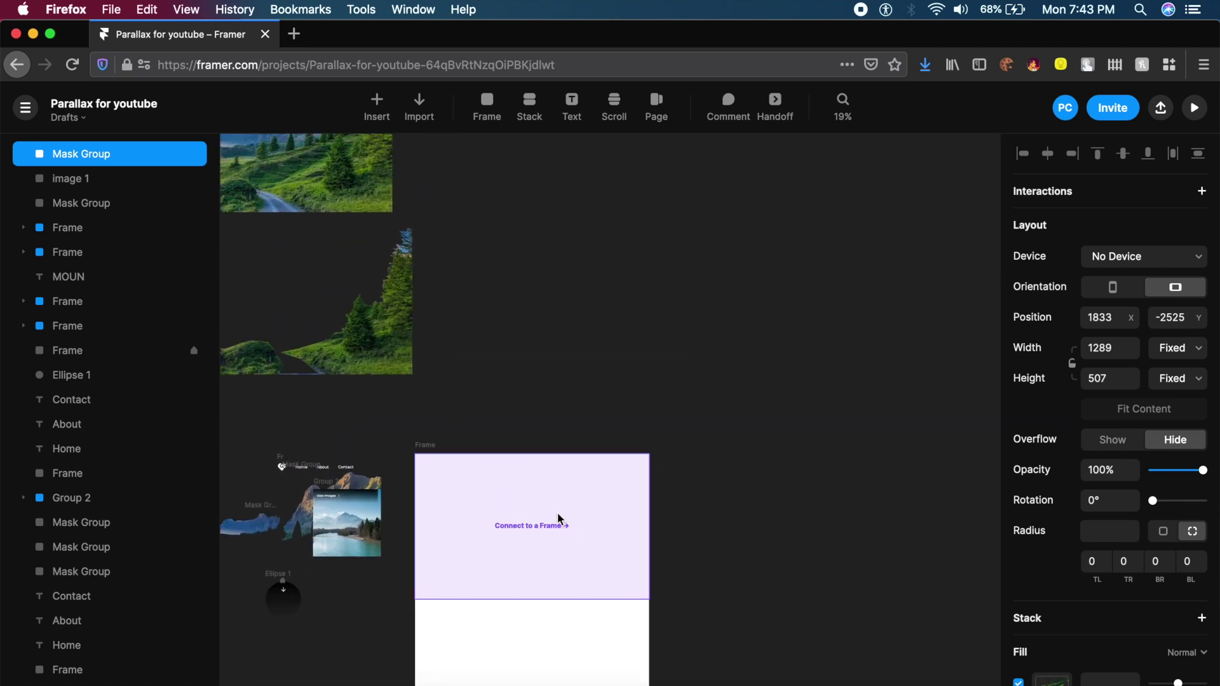
Step: Connect the tall frame's ParallaxLayer to the foreground trees mask group on the canvas above
left_click(481, 579)
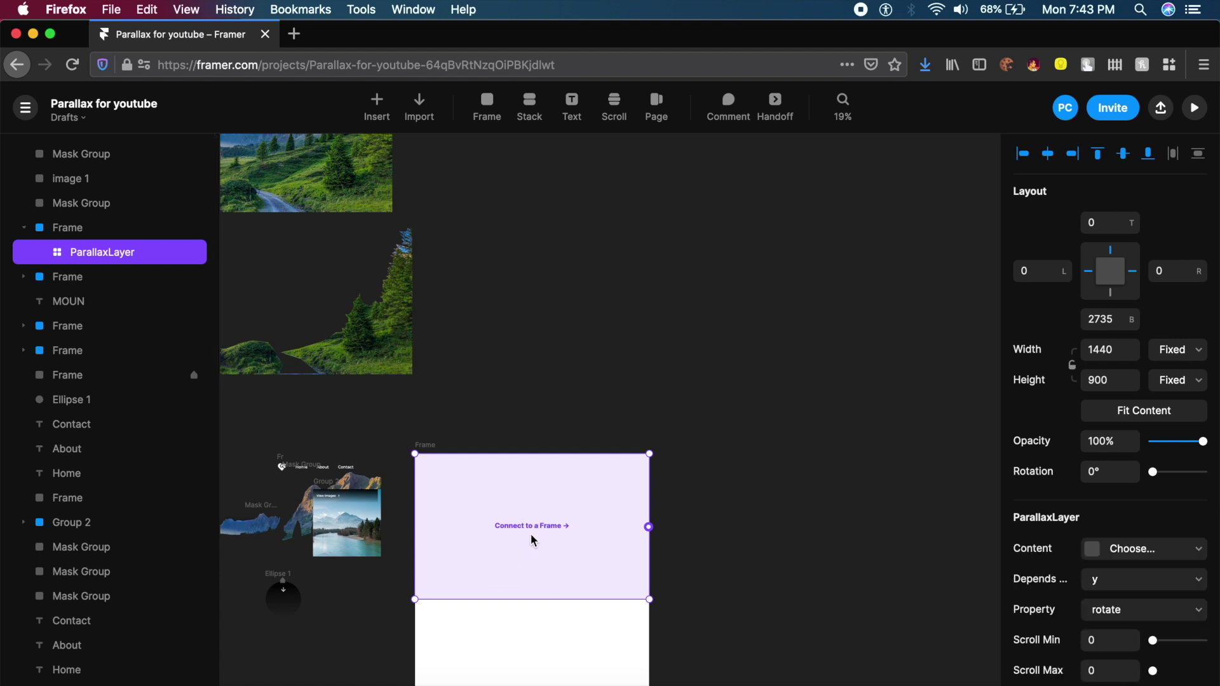
scroll(535, 529, "up", 5)
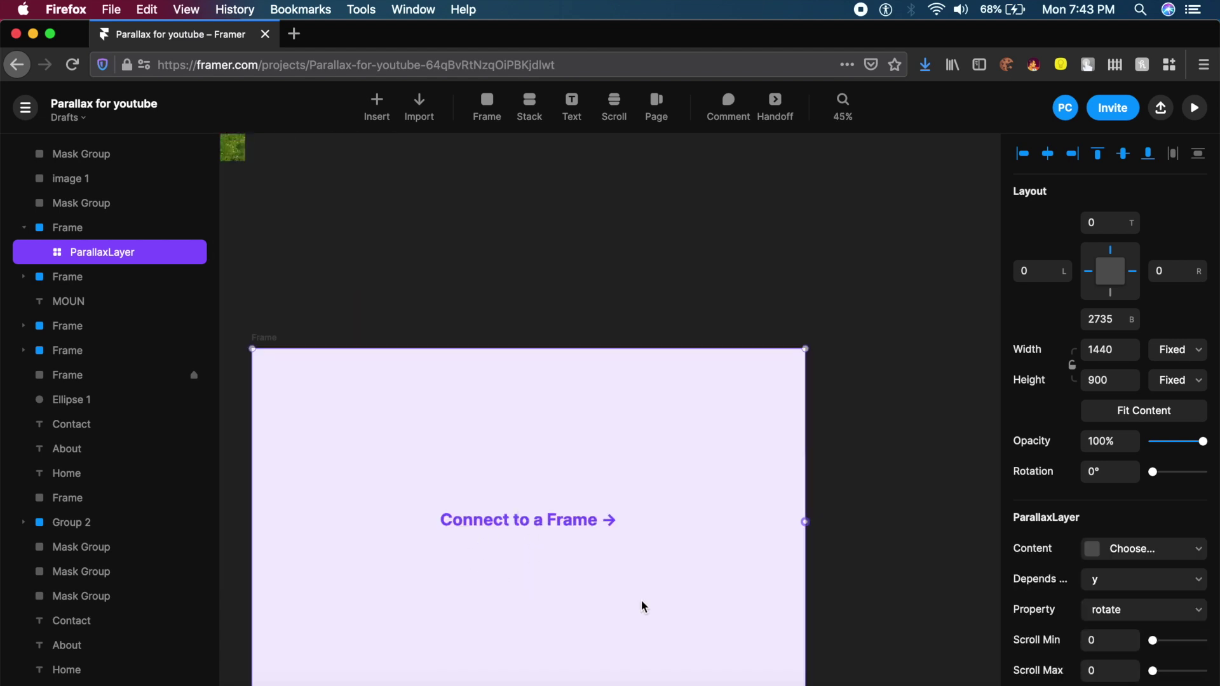
scroll(643, 604, "down", 5)
scroll(642, 600, "up", 2)
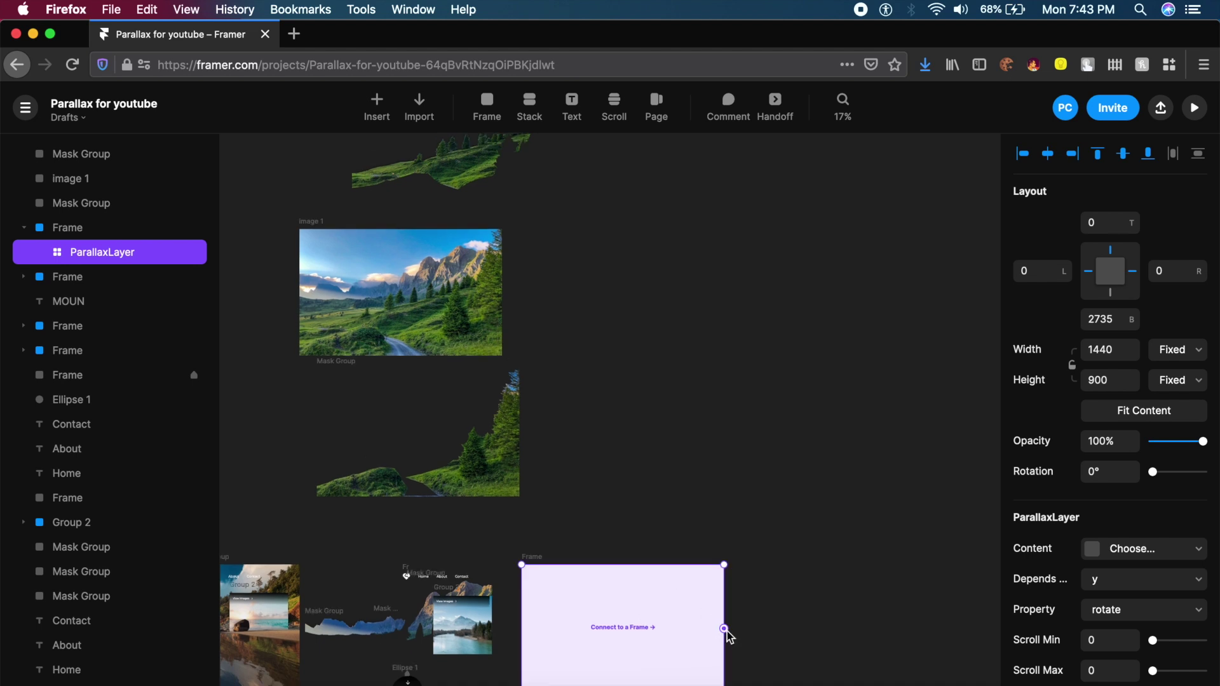
left_click_drag(724, 628, 513, 471)
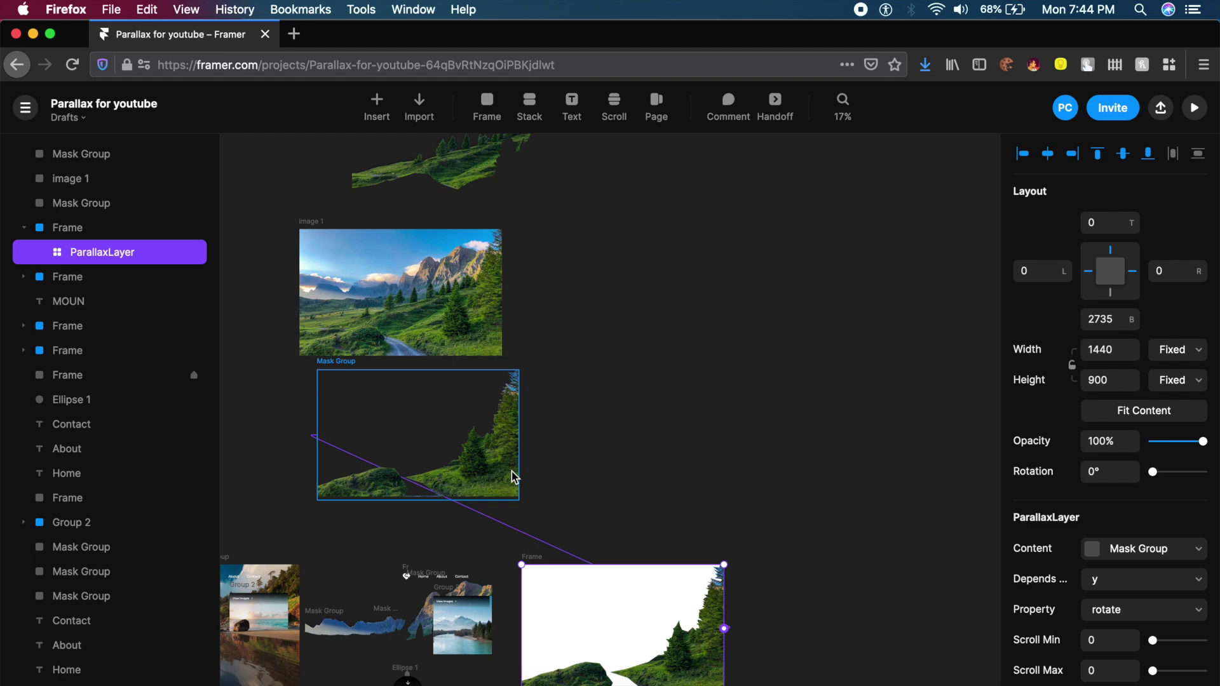
Step: Widen the foreground trees ParallaxLayer to 1454 px so that it extends slightly past the frame's edge
scroll(635, 628, "down", 2)
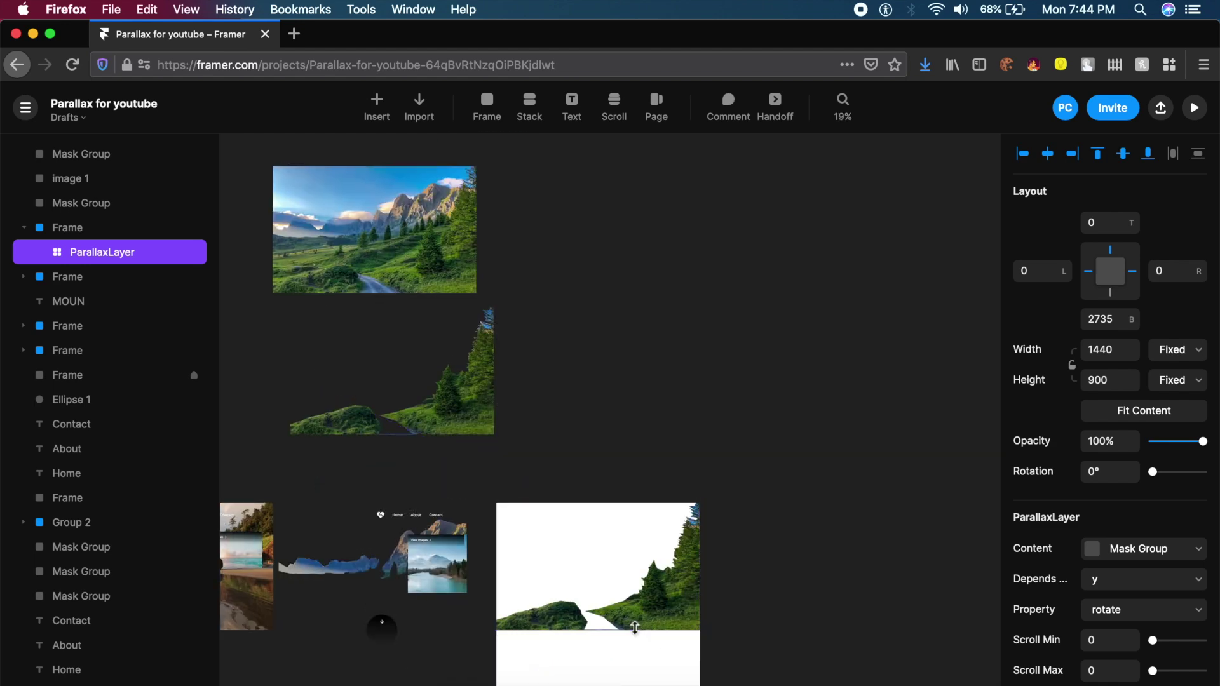
scroll(636, 630, "up", 5)
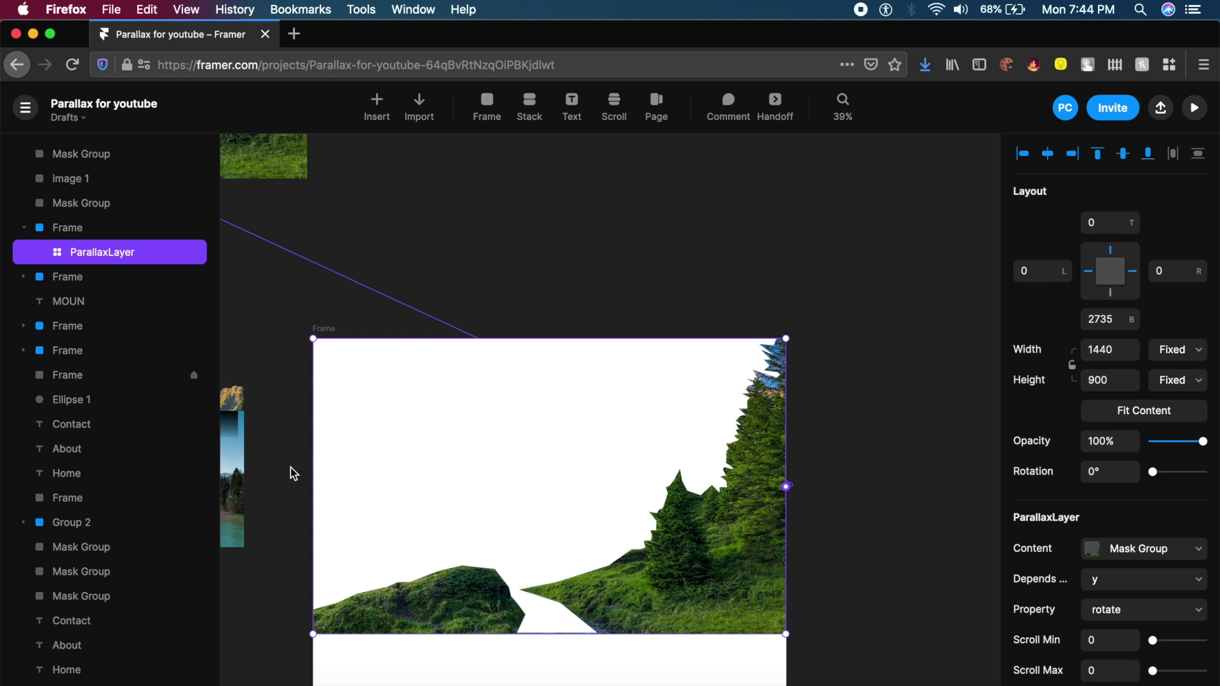
mouse_move(313, 466)
left_mouse_down()
mouse_move(501, 458)
mouse_move(307, 474)
left_mouse_up()
left_click(574, 278)
scroll(609, 471, "down", 5)
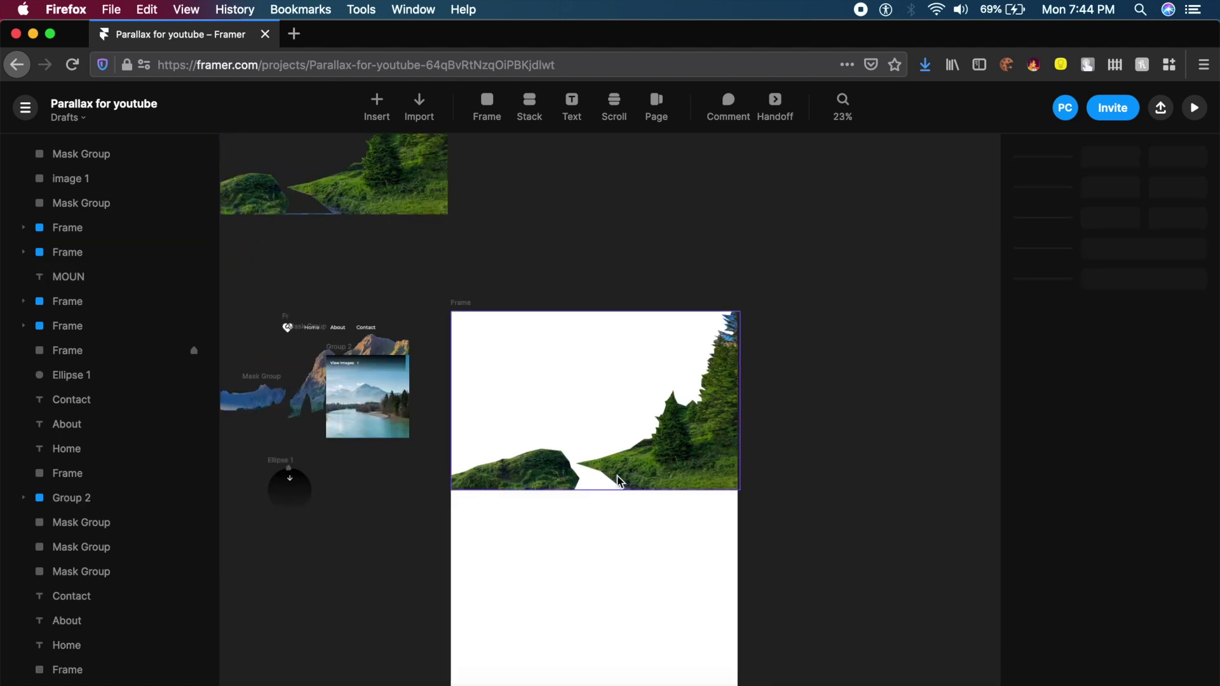
Step: Duplicate the foreground trees ParallaxLayer and place the copy lower in the frame, 813 px from its top
left_click(643, 467)
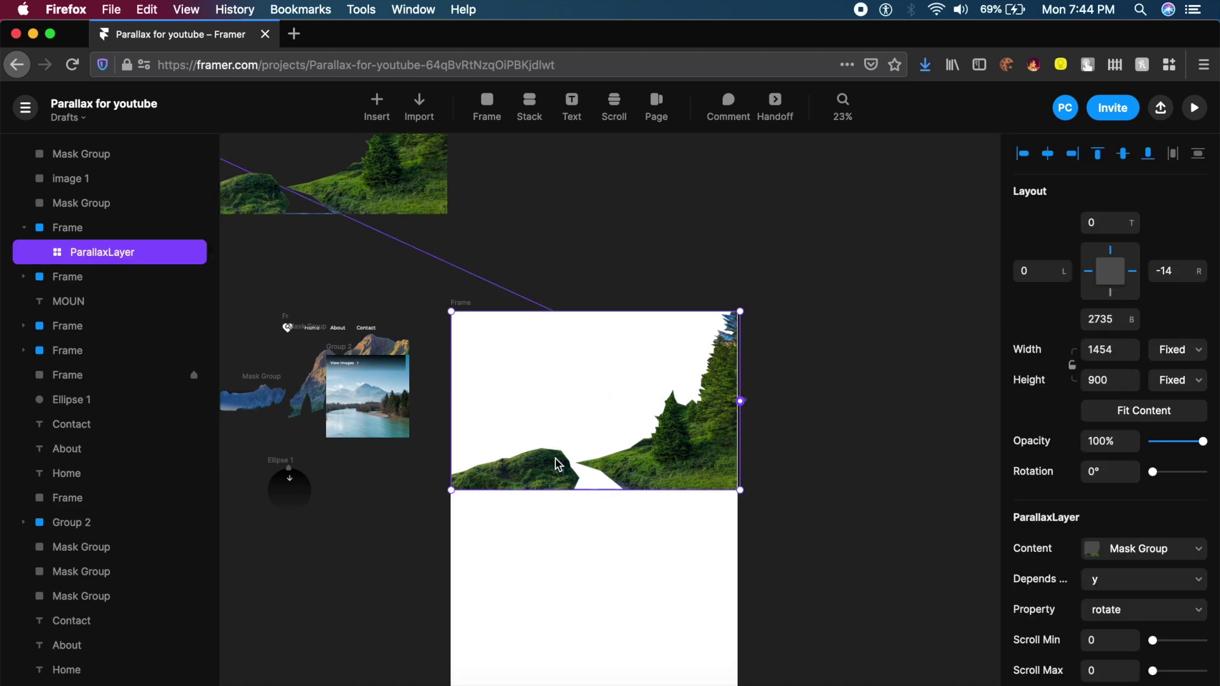
key("super+d")
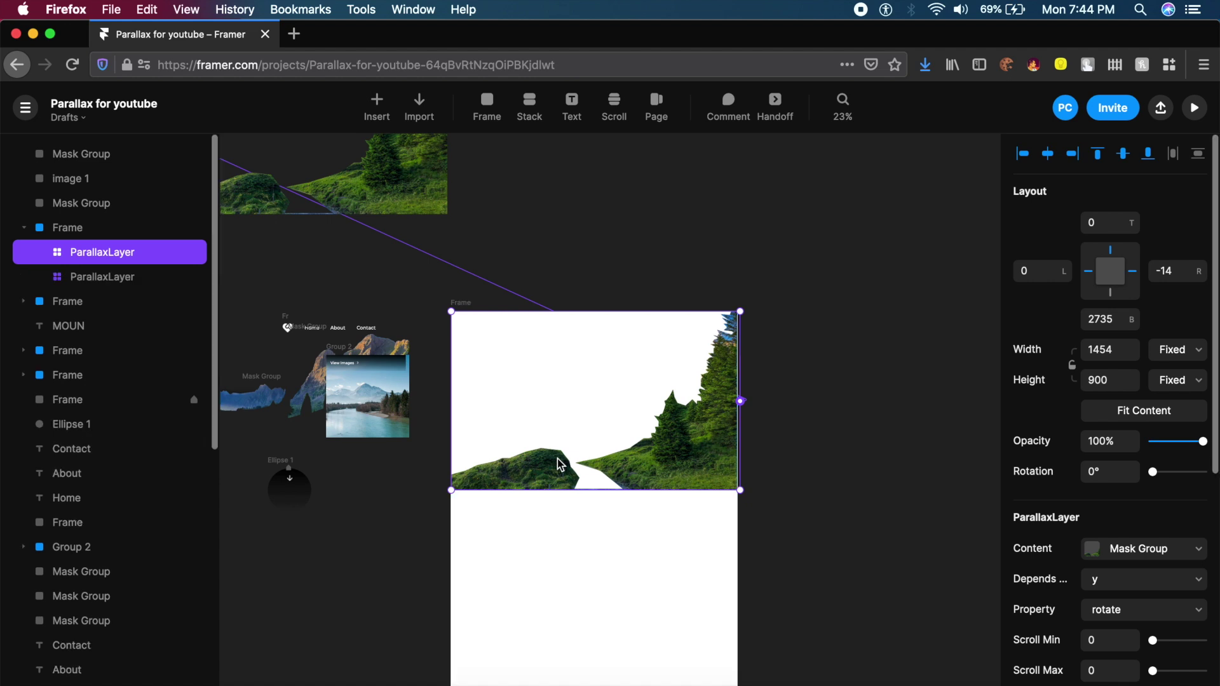
left_click_drag(642, 519, 640, 525)
left_click_drag(644, 600, 643, 584)
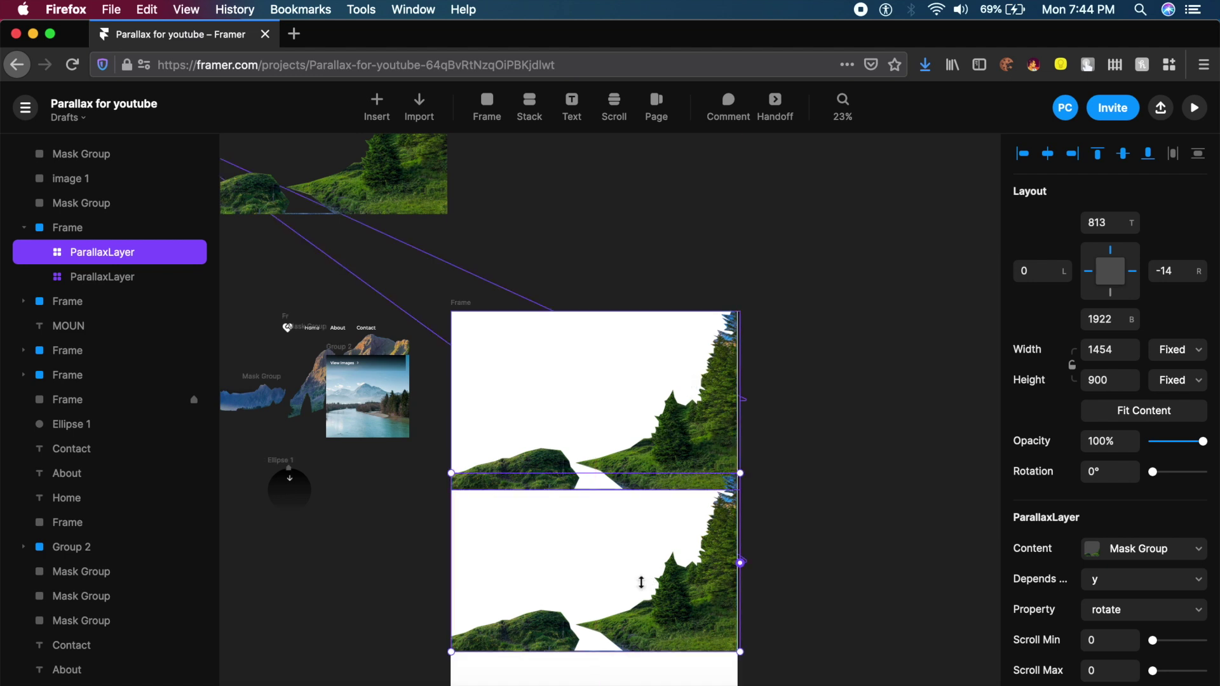
Step: Connect the duplicated ParallaxLayer to the green hills mask group above the background photo
scroll(642, 581, "up", 2)
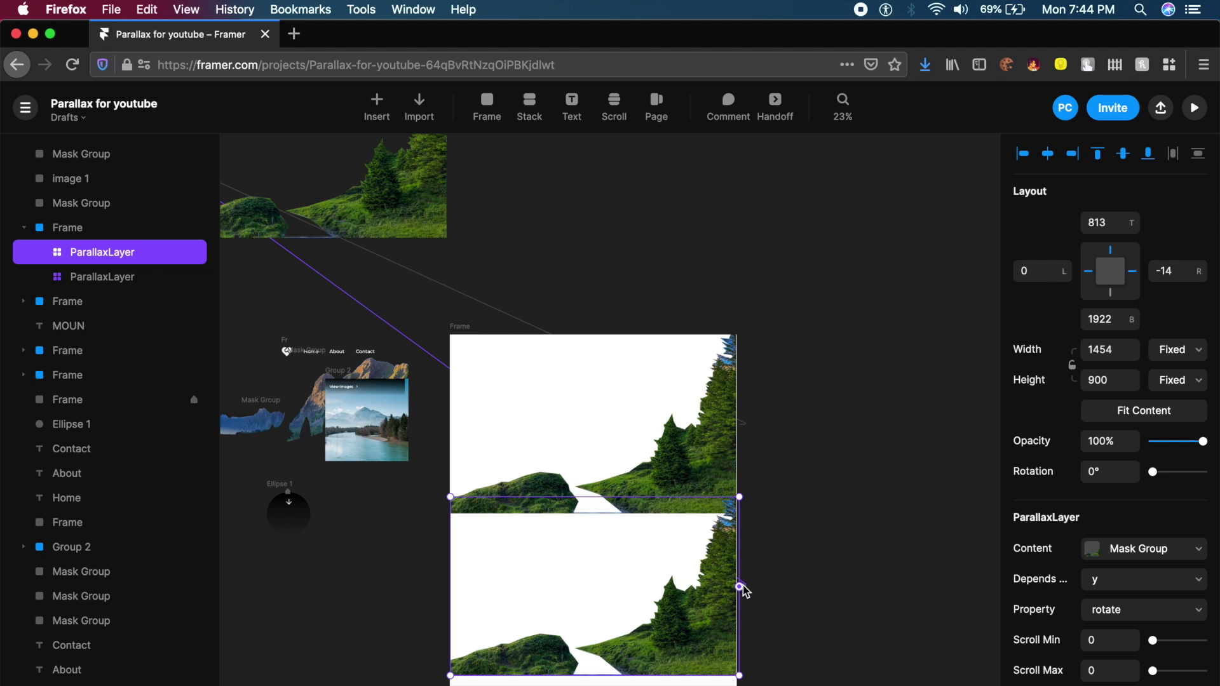
scroll(741, 589, "down", 5)
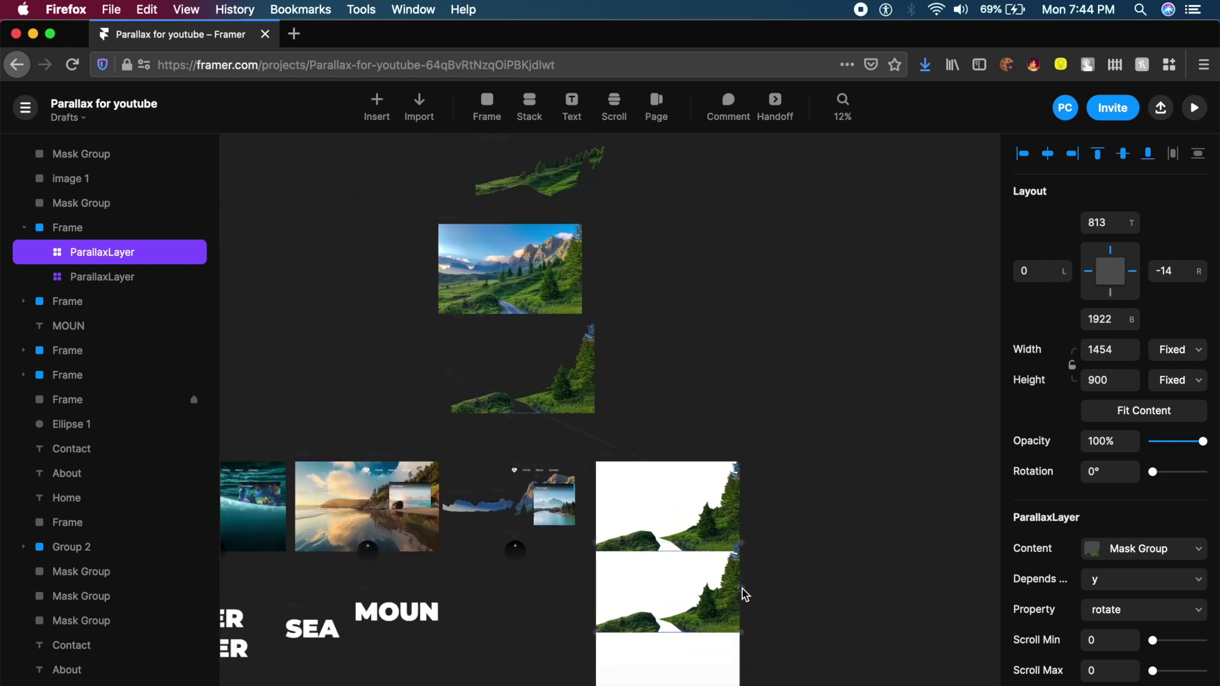
left_click_drag(741, 588, 548, 168)
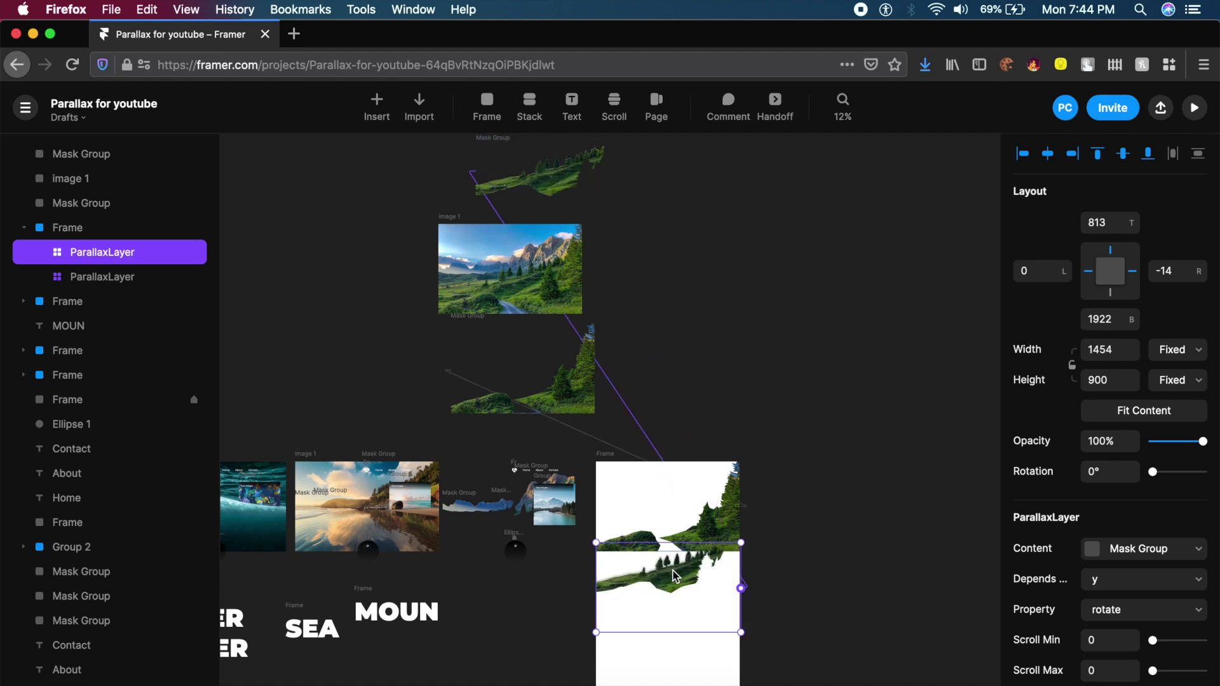
Step: Shorten the green hills ParallaxLayer to 496 px high and move it up to line up with the foreground trees
scroll(677, 577, "up", 5)
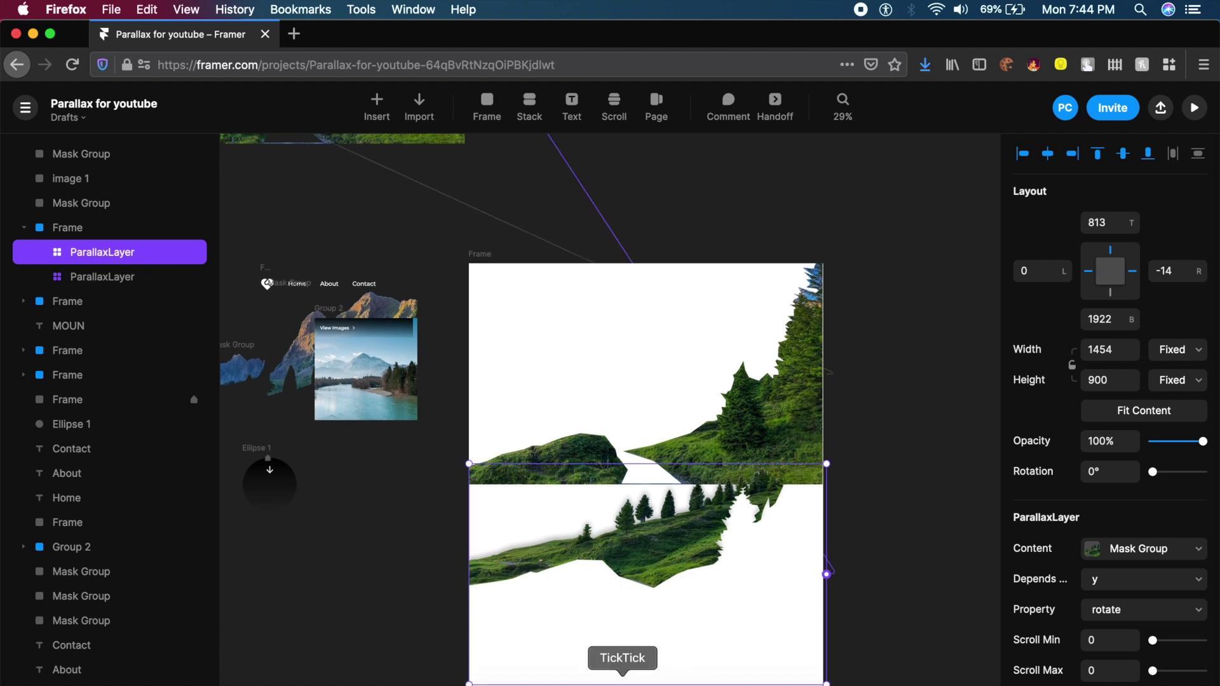
left_click_drag(708, 681, 745, 586)
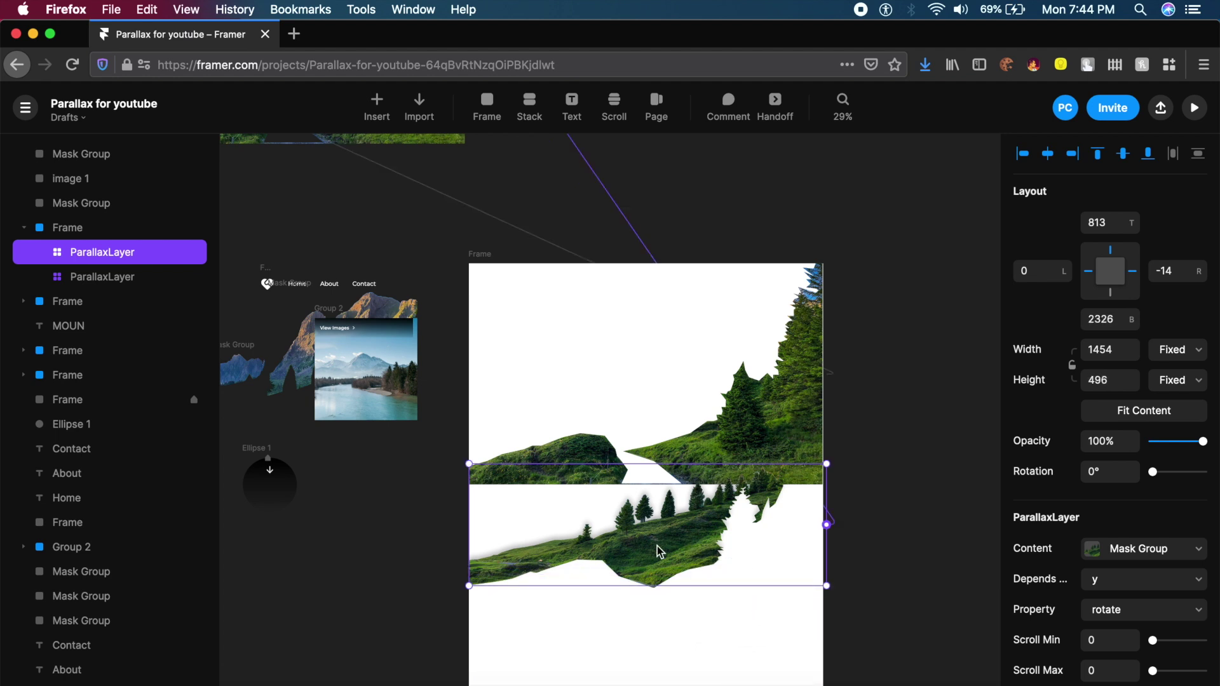
left_click_drag(651, 568, 650, 451)
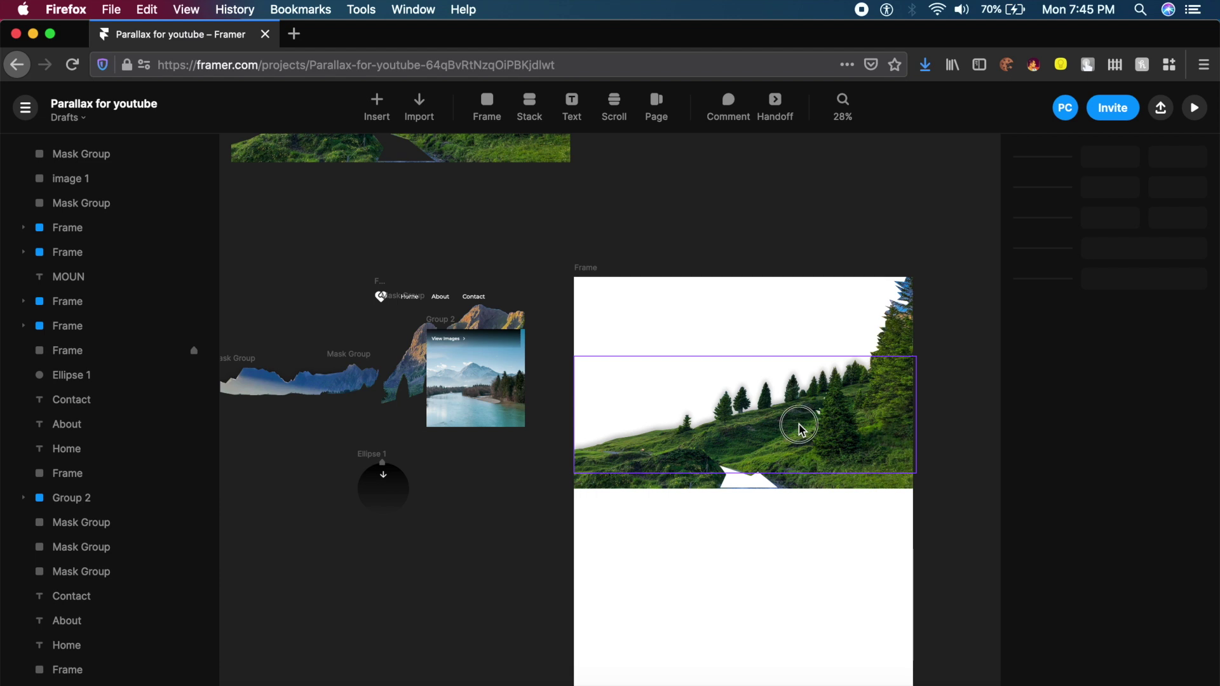
Step: Duplicate the green hills ParallaxLayer, place the copy 1004 px from the frame's top and connect it to the full mountain background photo
left_click(799, 424)
left_click_drag(791, 399, 786, 557)
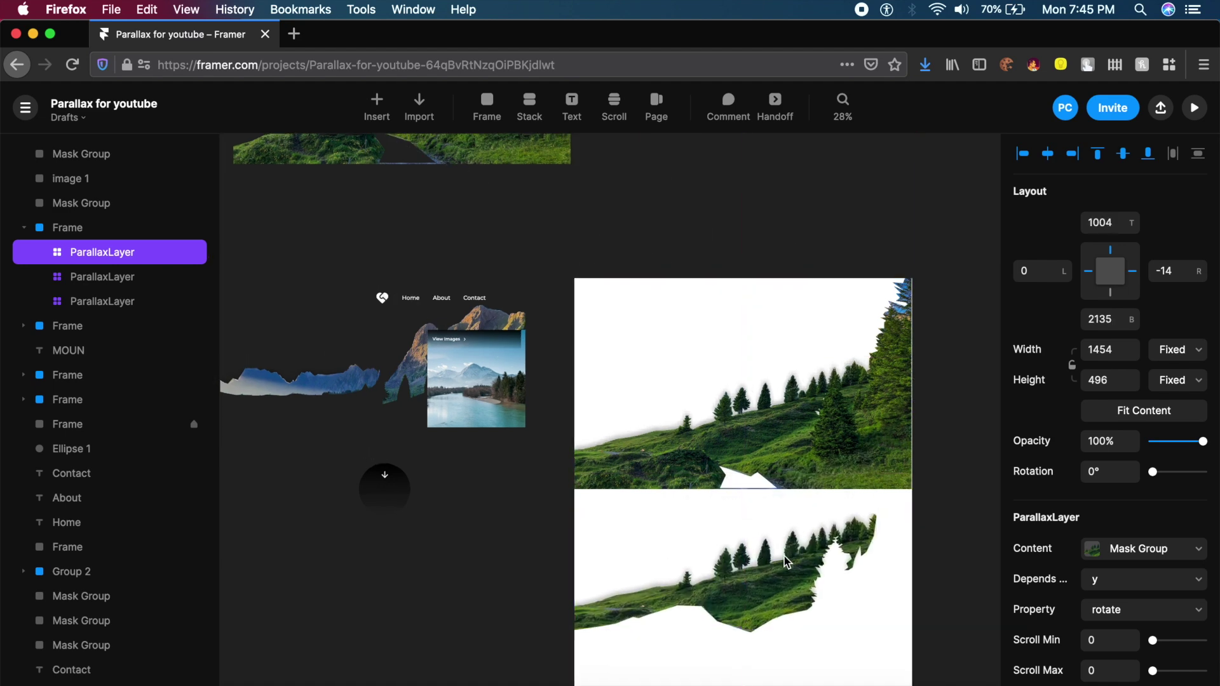
scroll(784, 555, "down", 5)
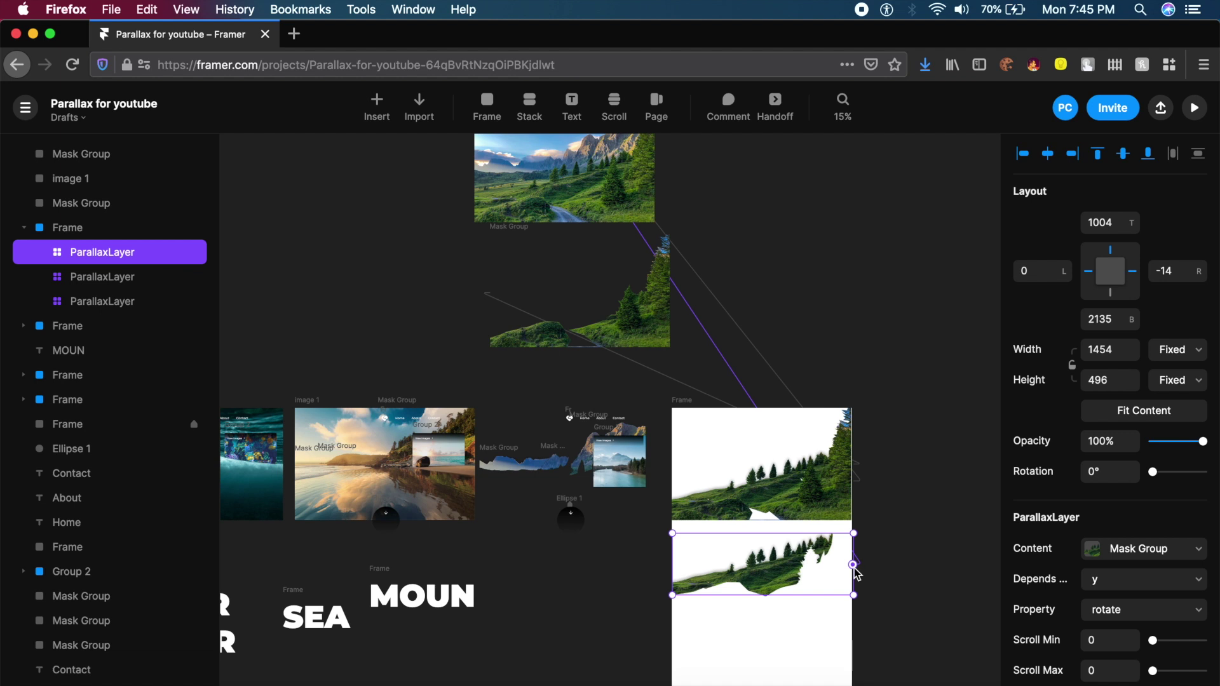
left_click_drag(854, 565, 619, 194)
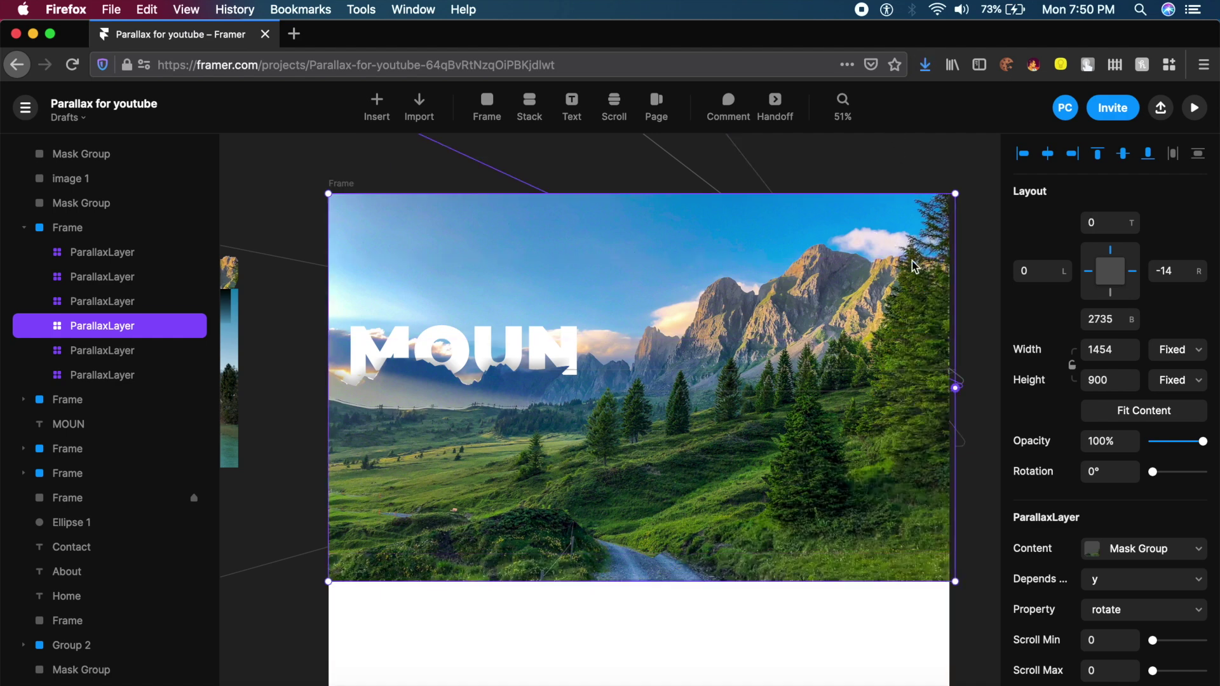
Step: Keep the foreground trees layer dependent on y and set its parallax property to y
left_click_drag(918, 278, 921, 325)
key("super+z")
scroll(1059, 521, "down", 2)
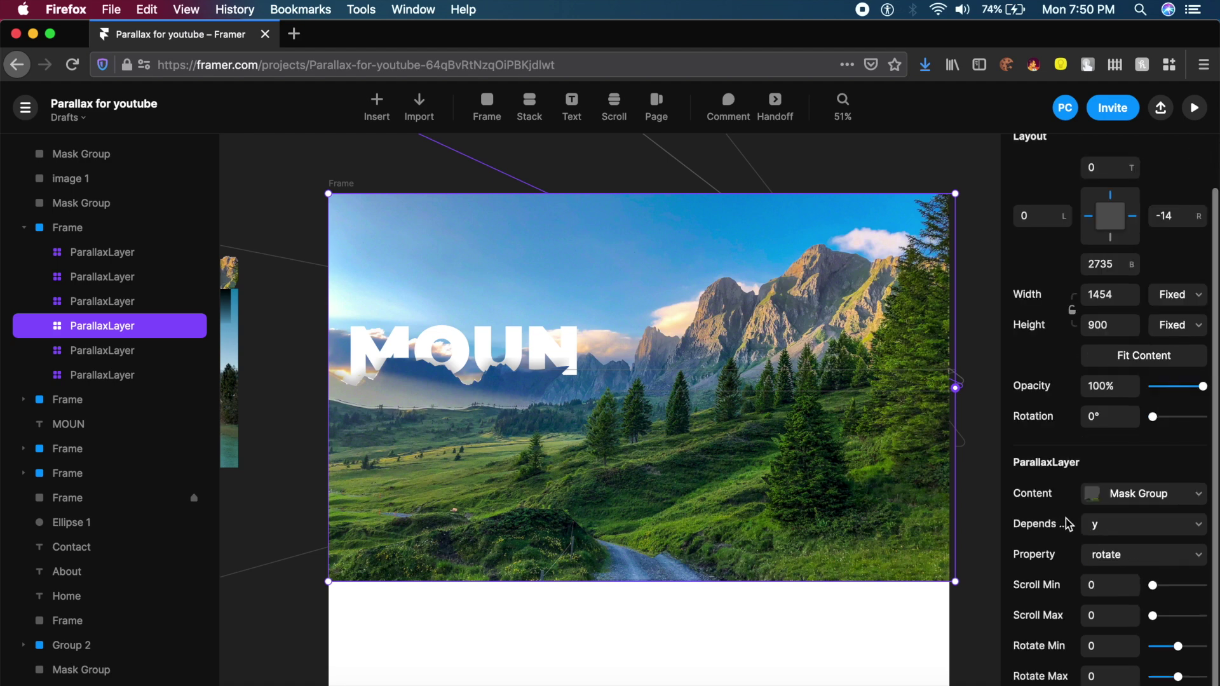
left_click(1132, 531)
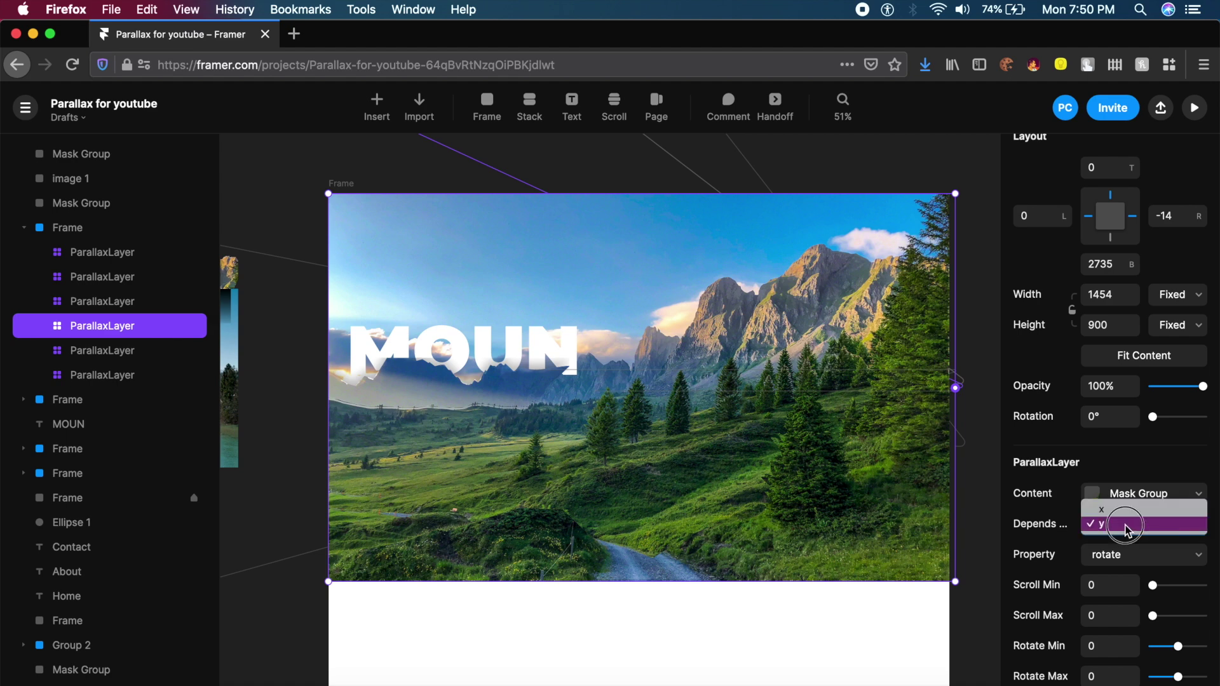
left_click(1131, 531)
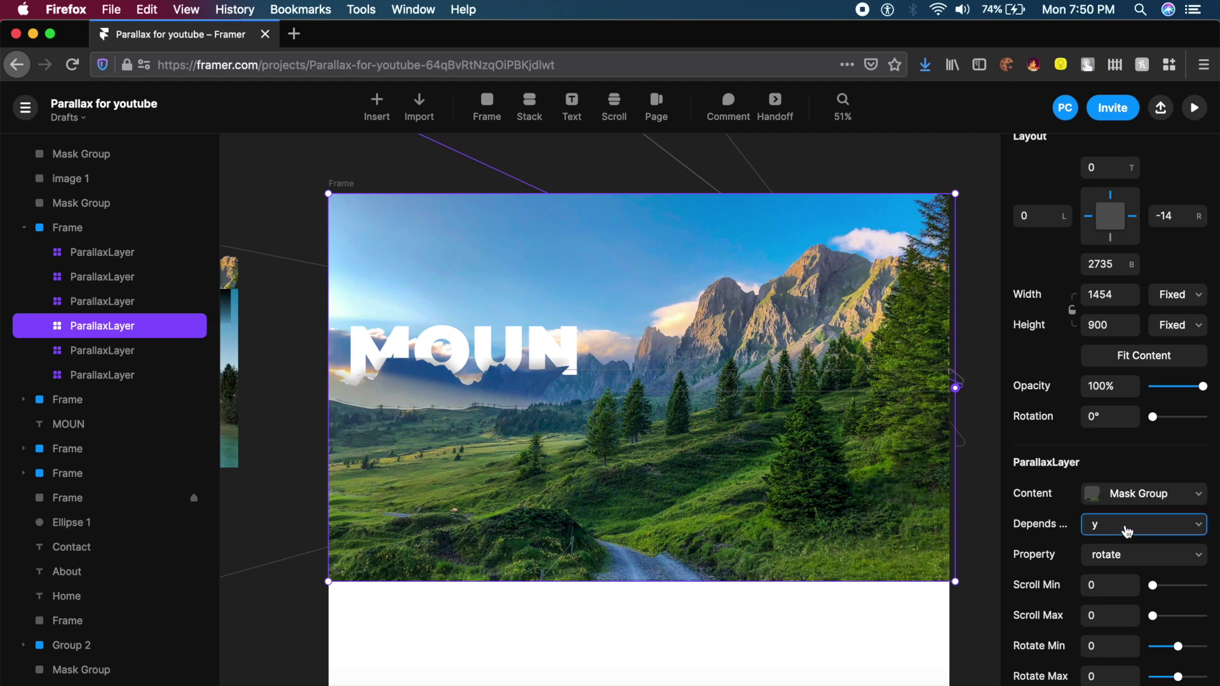
left_click(1099, 556)
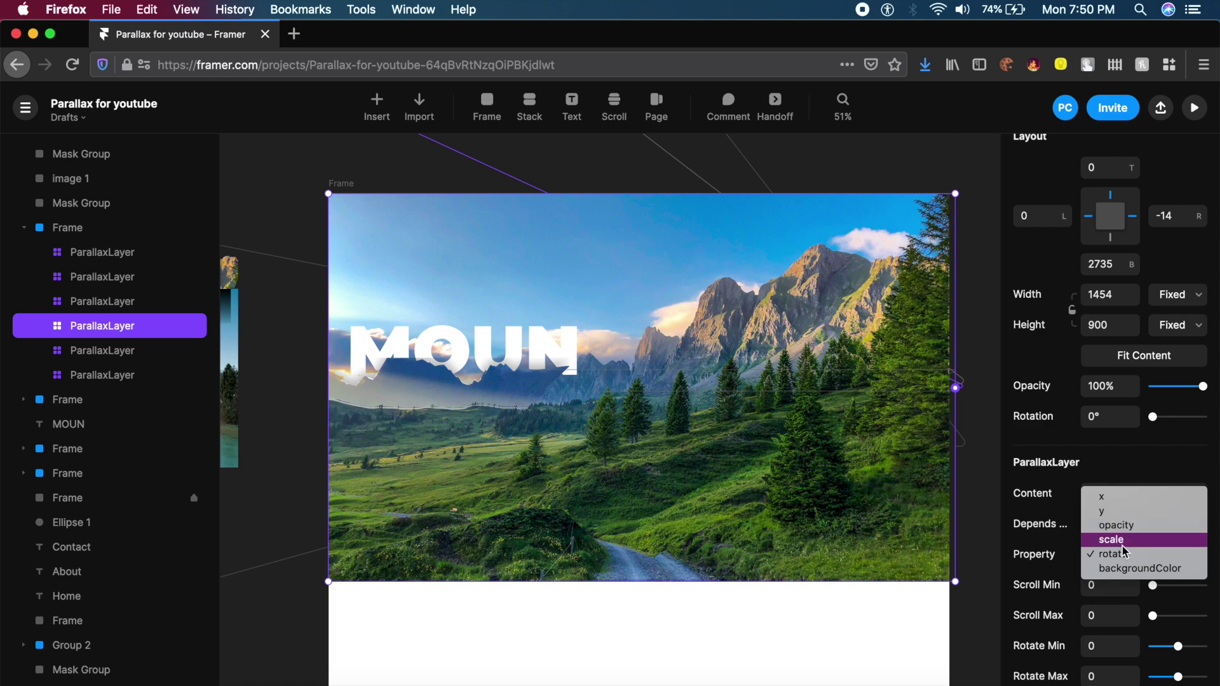
left_click(1109, 511)
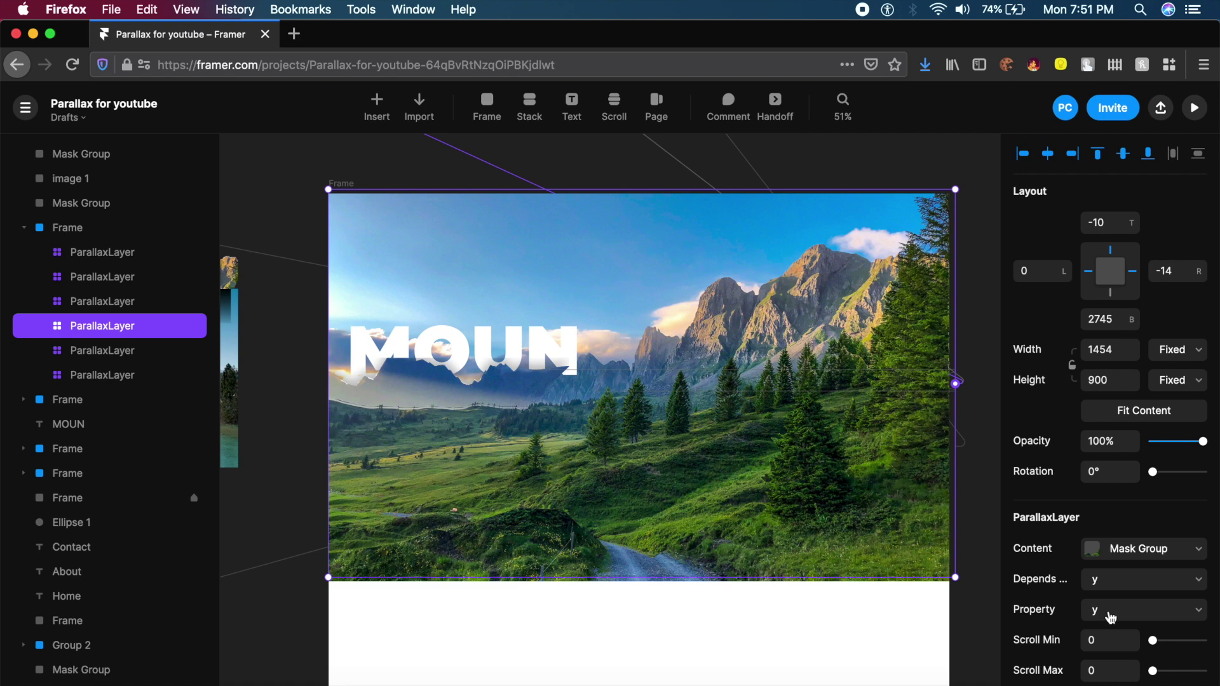
Step: Set the green hills layer's Scroll Max to 300 and open its Y Max for editing
scroll(1112, 608, "down", 2)
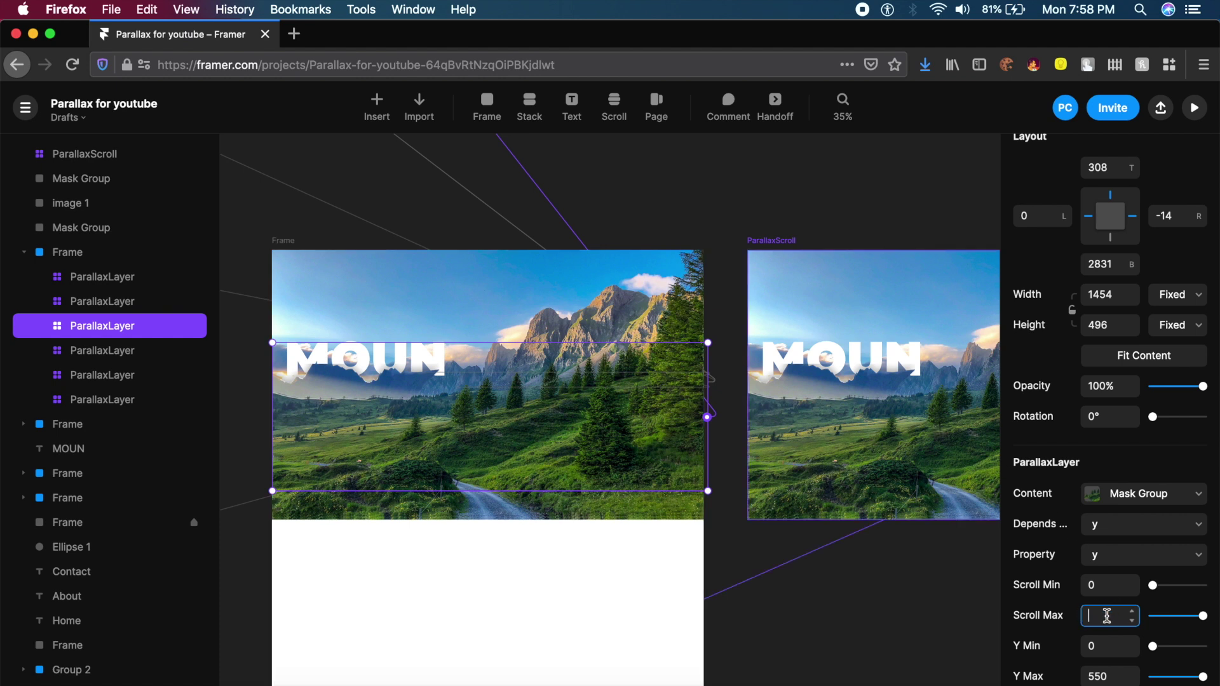
type("300")
left_click(1107, 676)
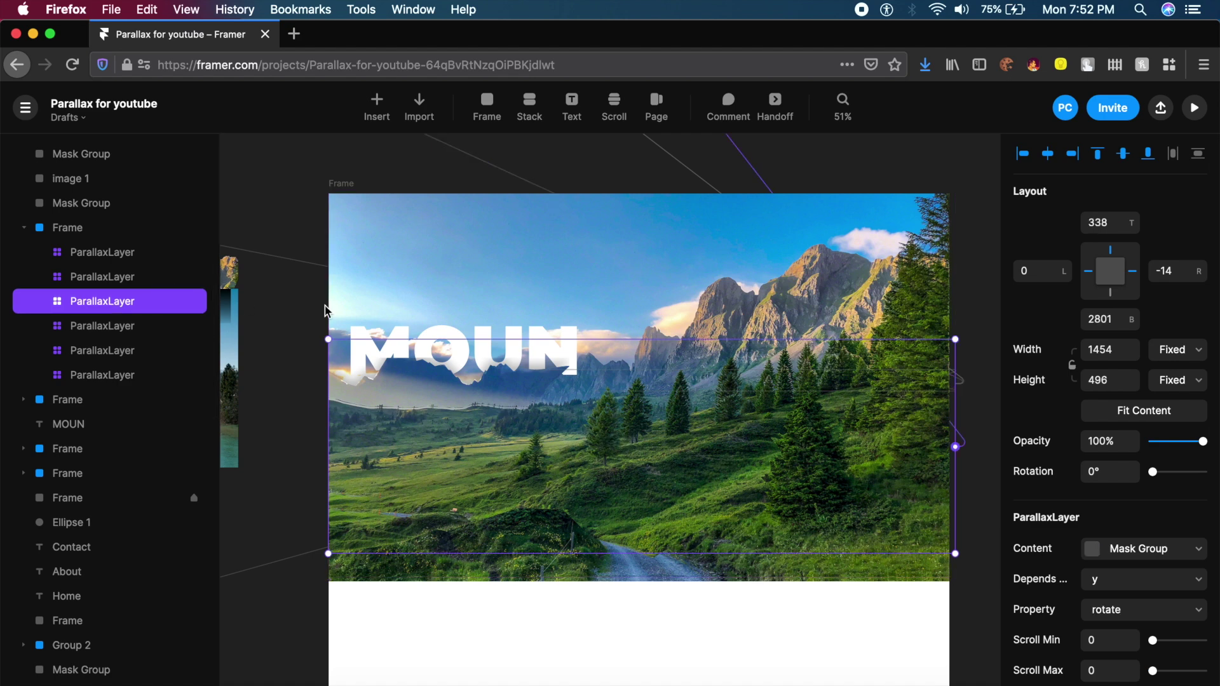
Step: Move the green hills ParallaxLayer up 30 px to 308 px from the frame's top
key("shift+Up")
key("shift+Up")
key("shift+Up")
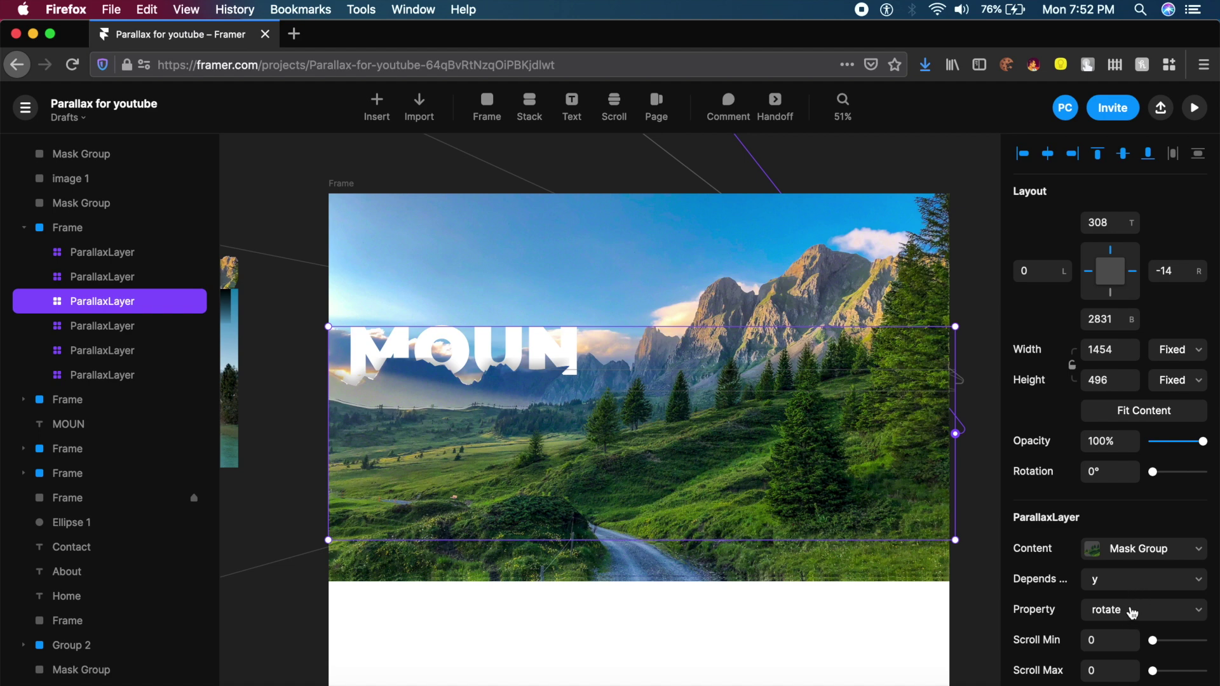
Step: Set the green hills layer's parallax property to y, with Scroll Max 800 and Y Max 550
left_click(1132, 611)
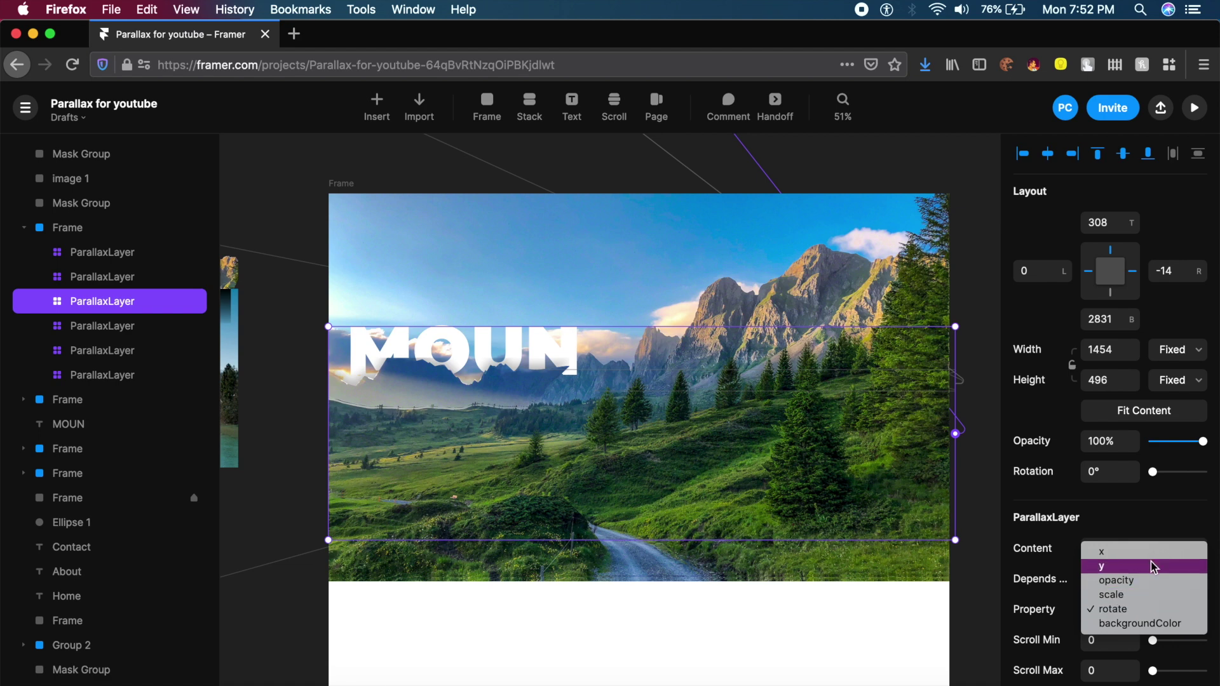
left_click(1154, 568)
scroll(1106, 629, "down", 2)
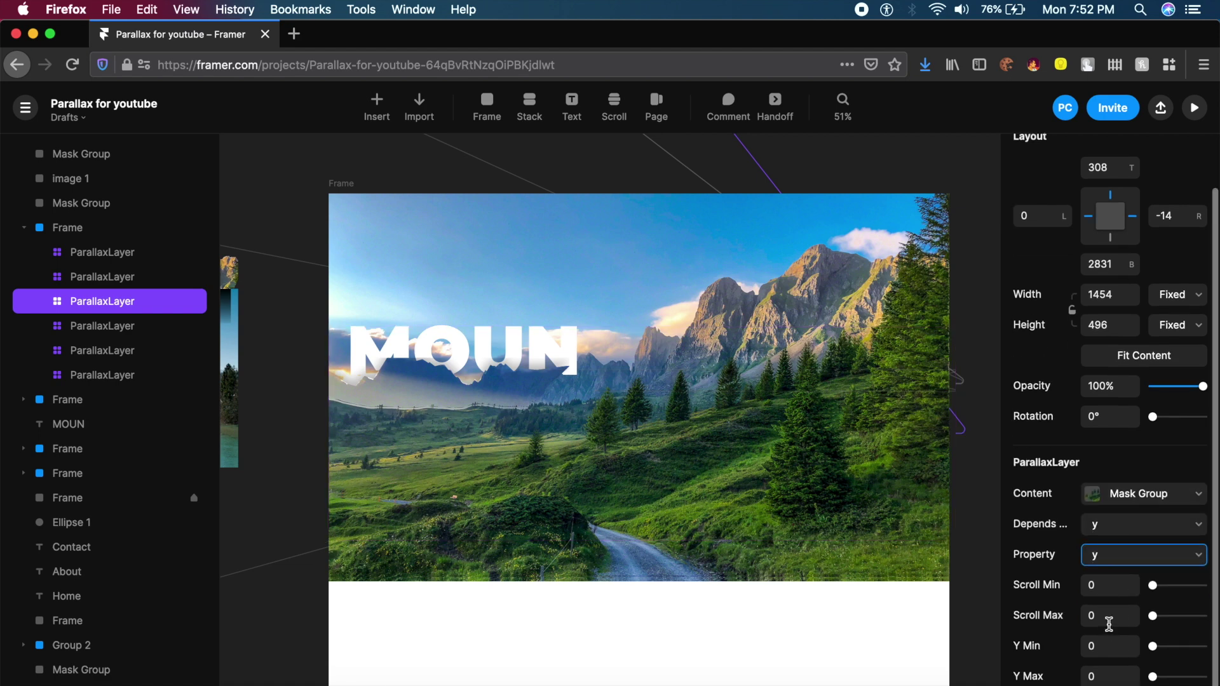
left_click(1109, 621)
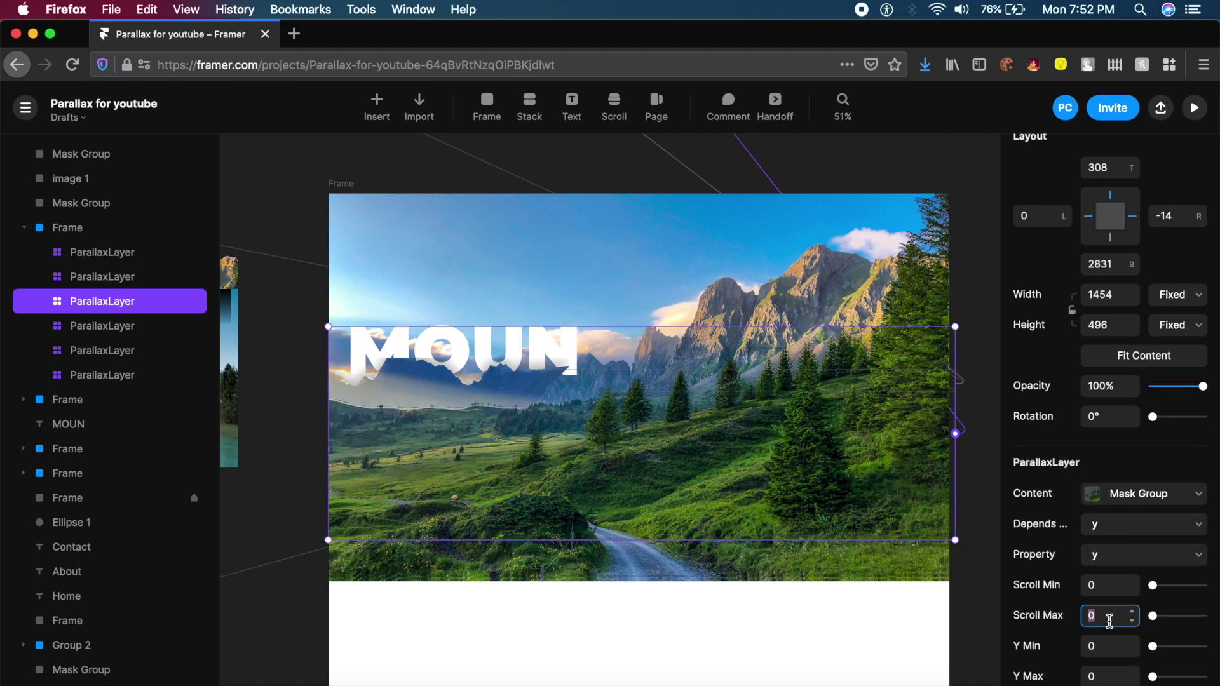
type("800")
left_click(1103, 677)
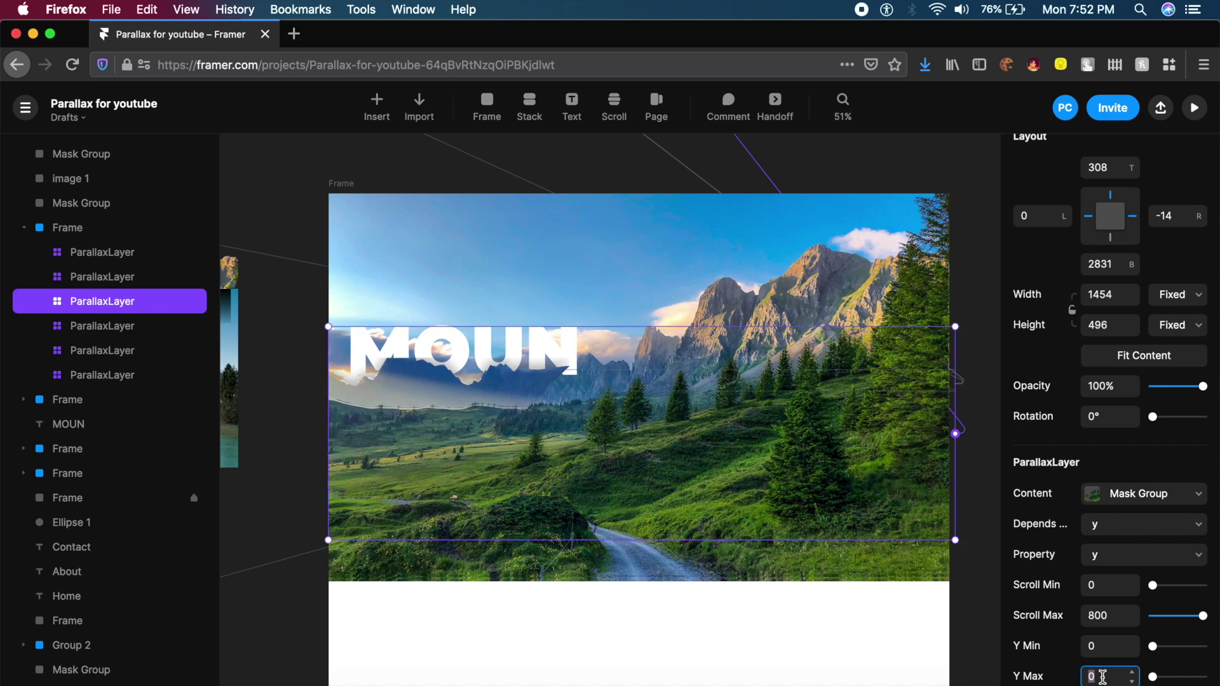
type("550")
key("Return")
Step: Set the MOUN title layer's parallax property to opacity, with Scroll Max 600
left_click(507, 325)
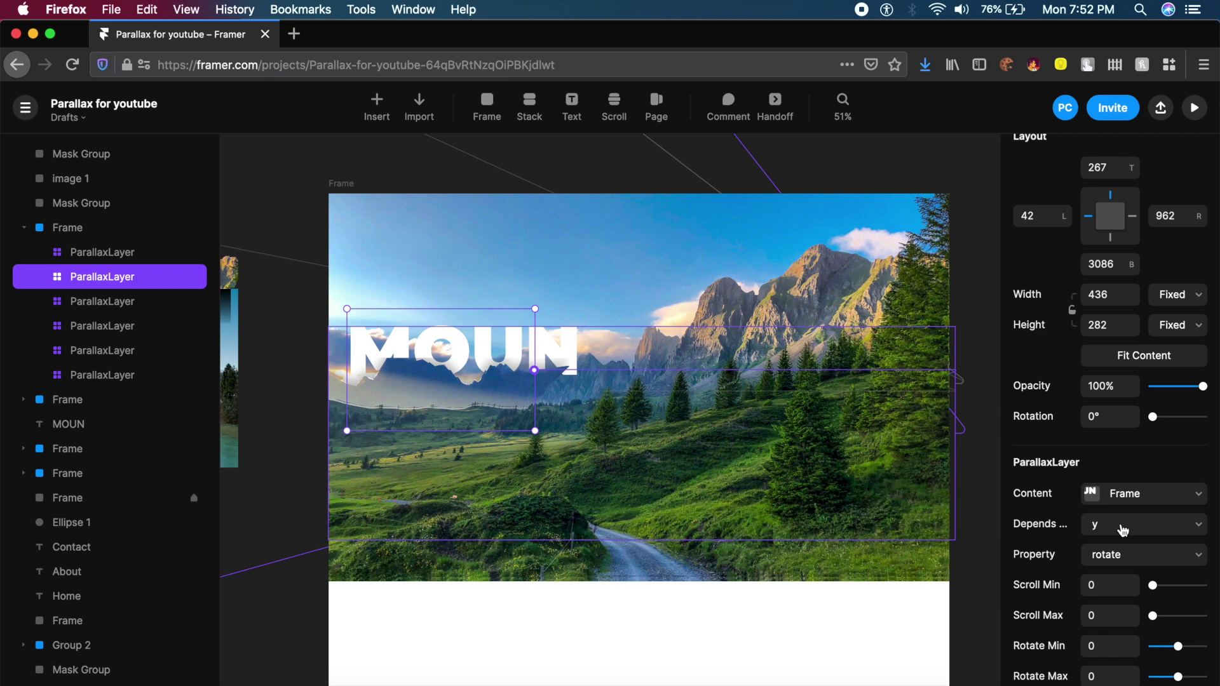
left_click(1116, 562)
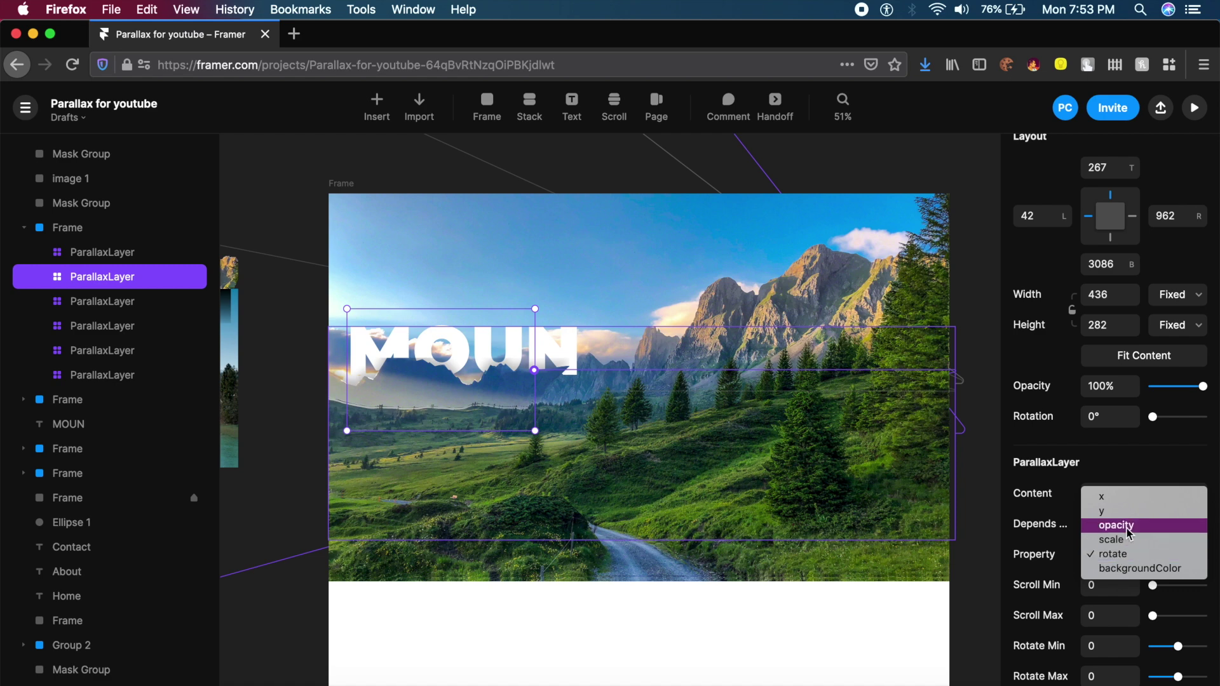
left_click(1128, 530)
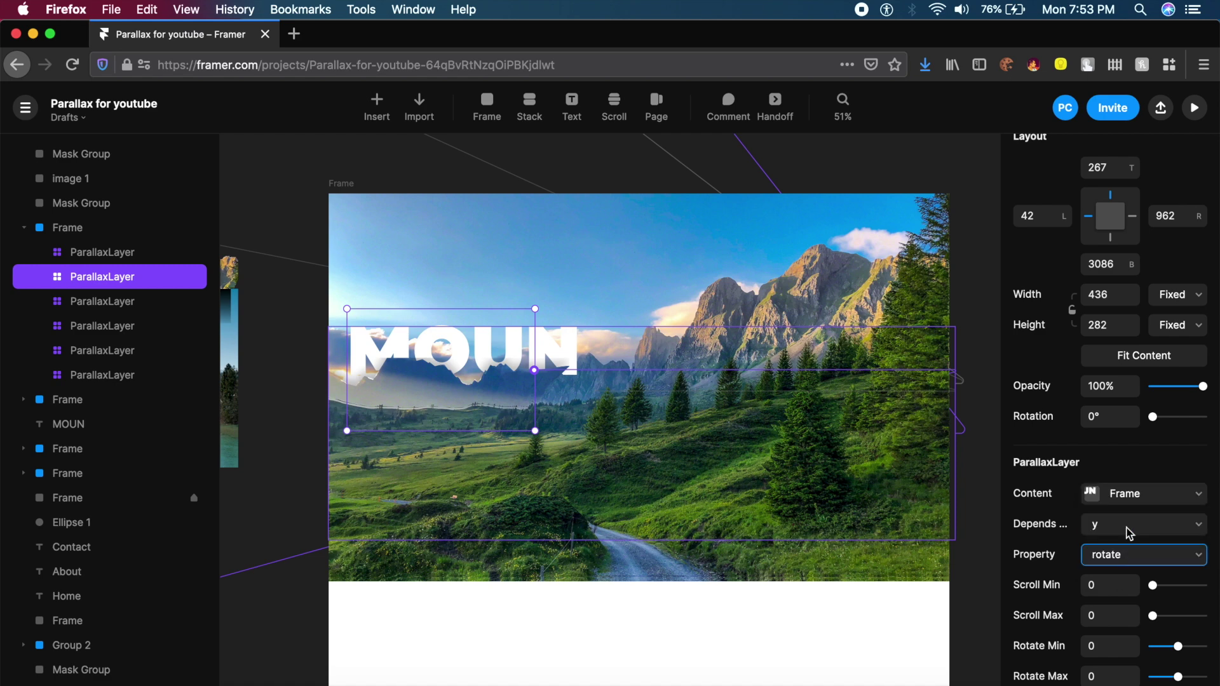
left_click(1108, 613)
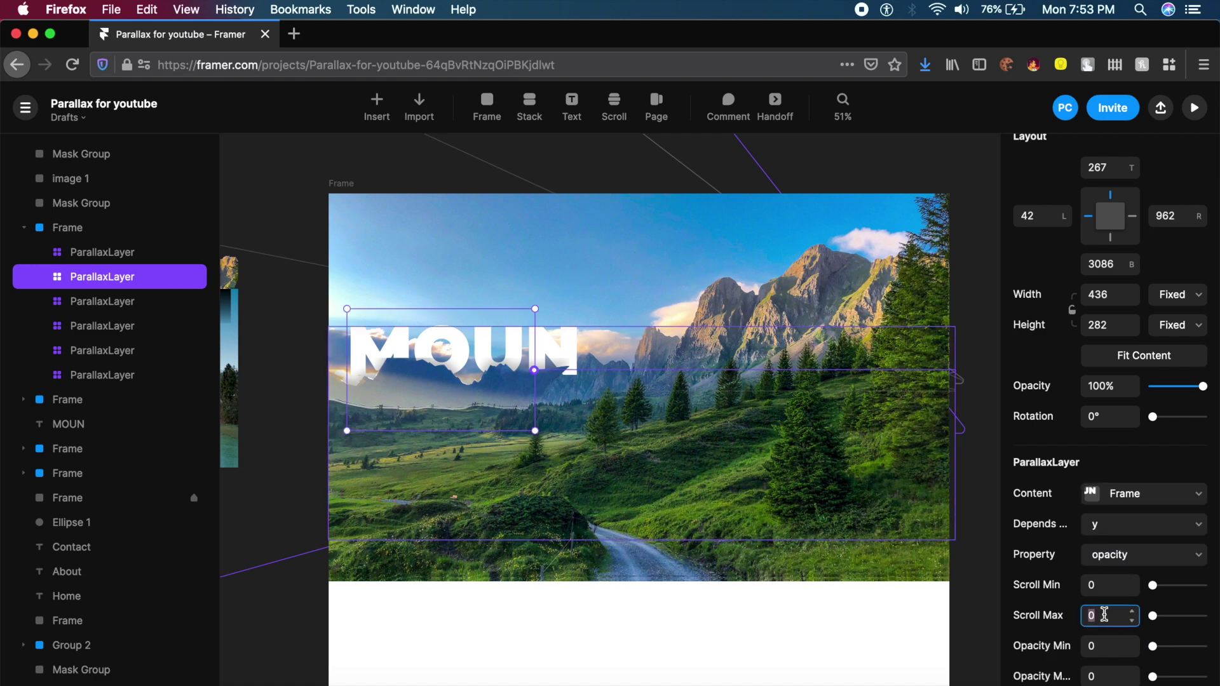
type("600")
key("Return")
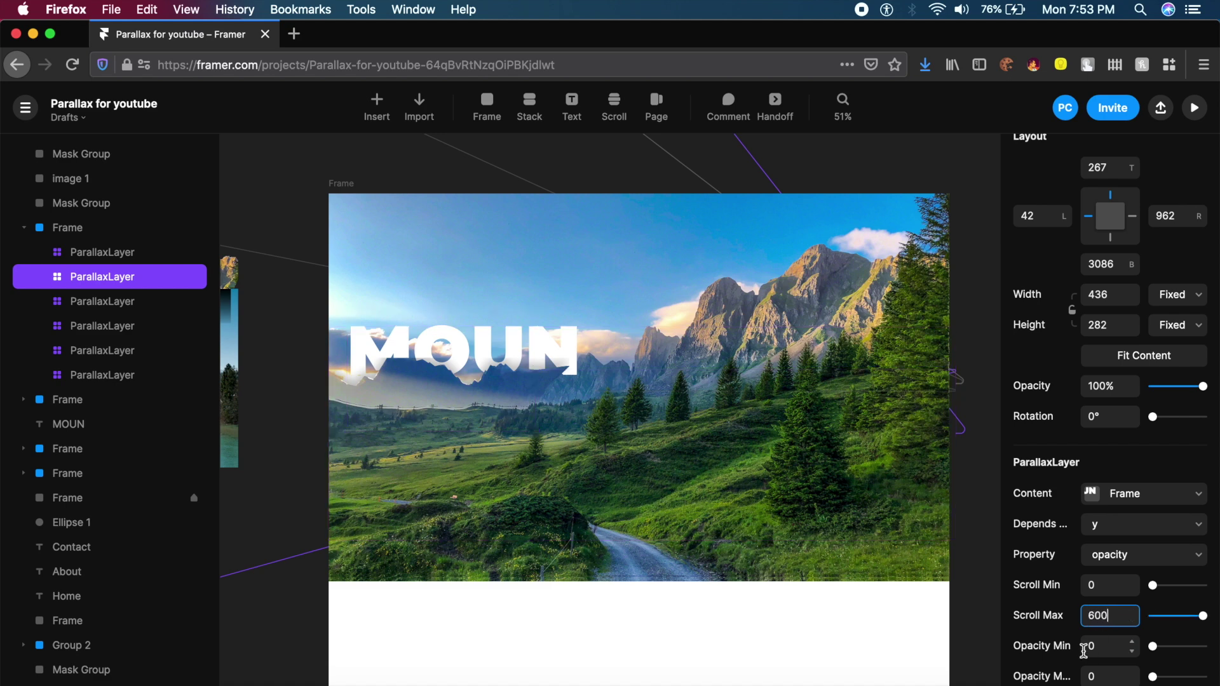
Step: Set the MOUN title layer's Opacity Min to 1 and open its Opacity Max for editing
left_click(1118, 646)
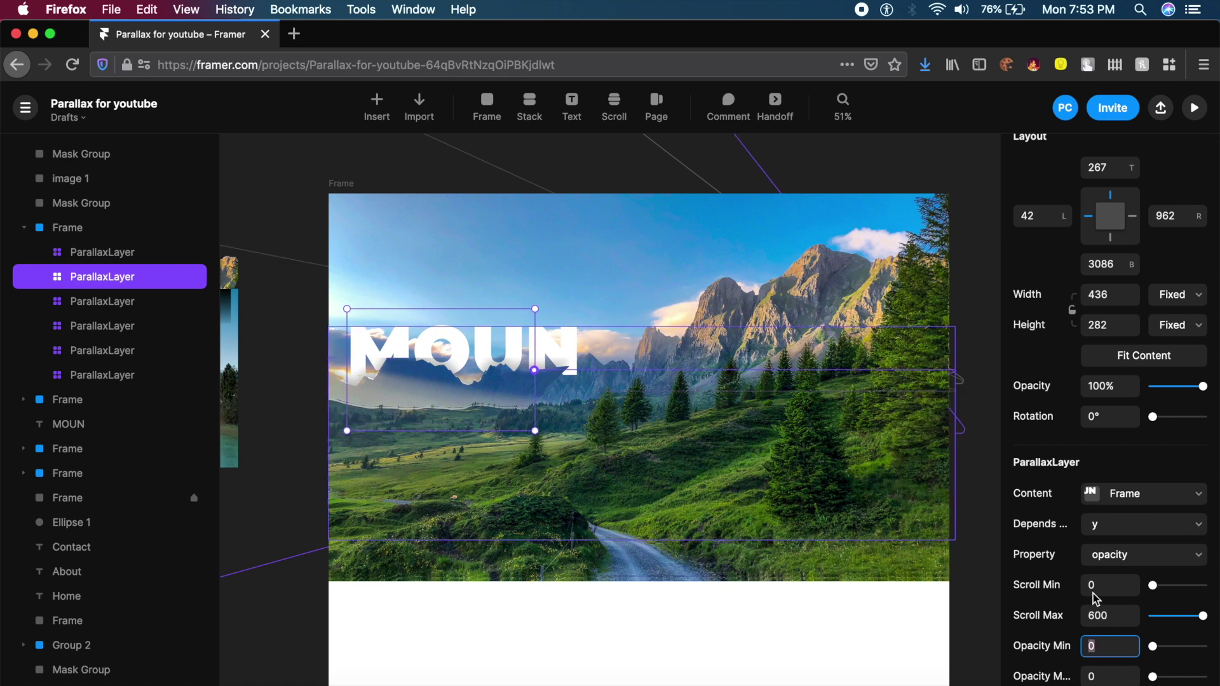
type("1")
left_click(1094, 677)
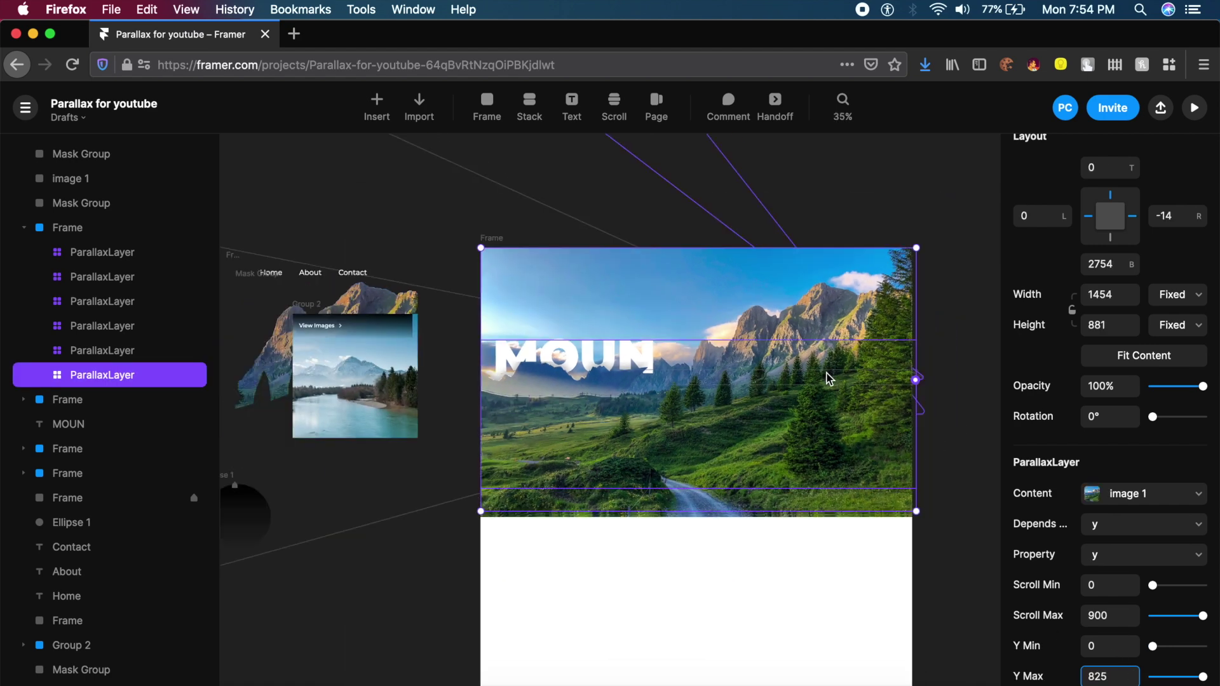
Step: Insert a ParallaxScroll component from the Parallax: Scroll Effects package and place it beside the page frame, aligned with the frame's upper edge
scroll(825, 379, "right", 5)
left_click(850, 394)
scroll(850, 397, "right", 5)
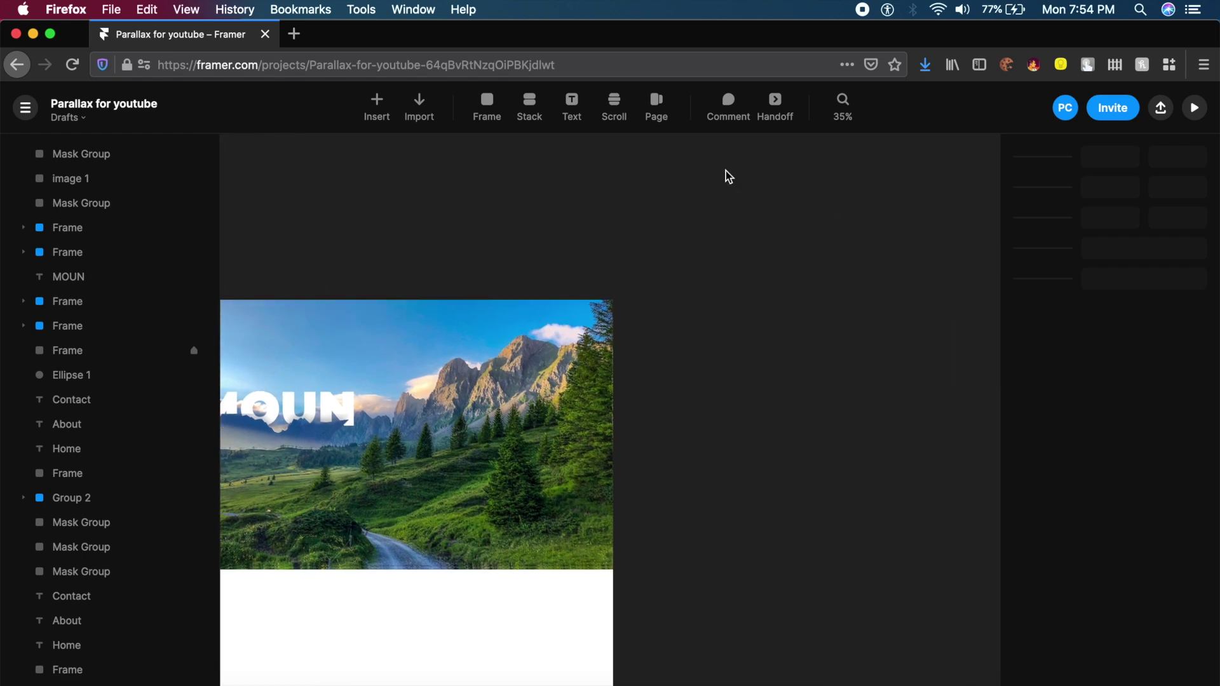
left_click(377, 109)
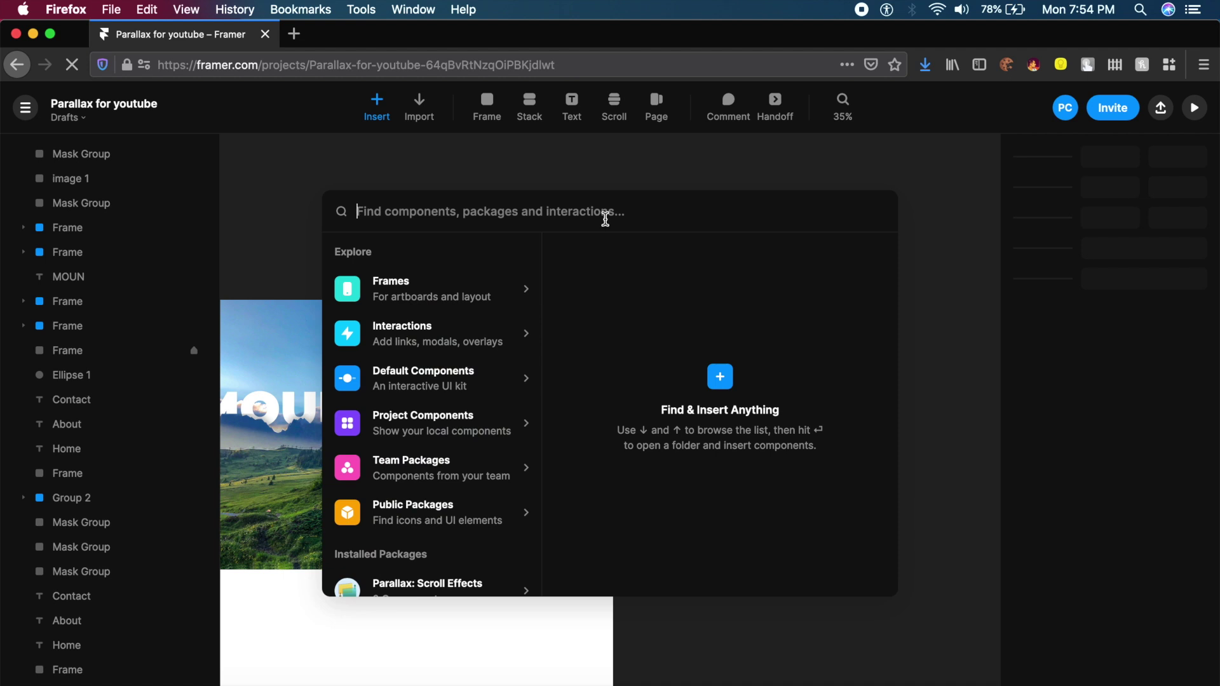
type("Parallax")
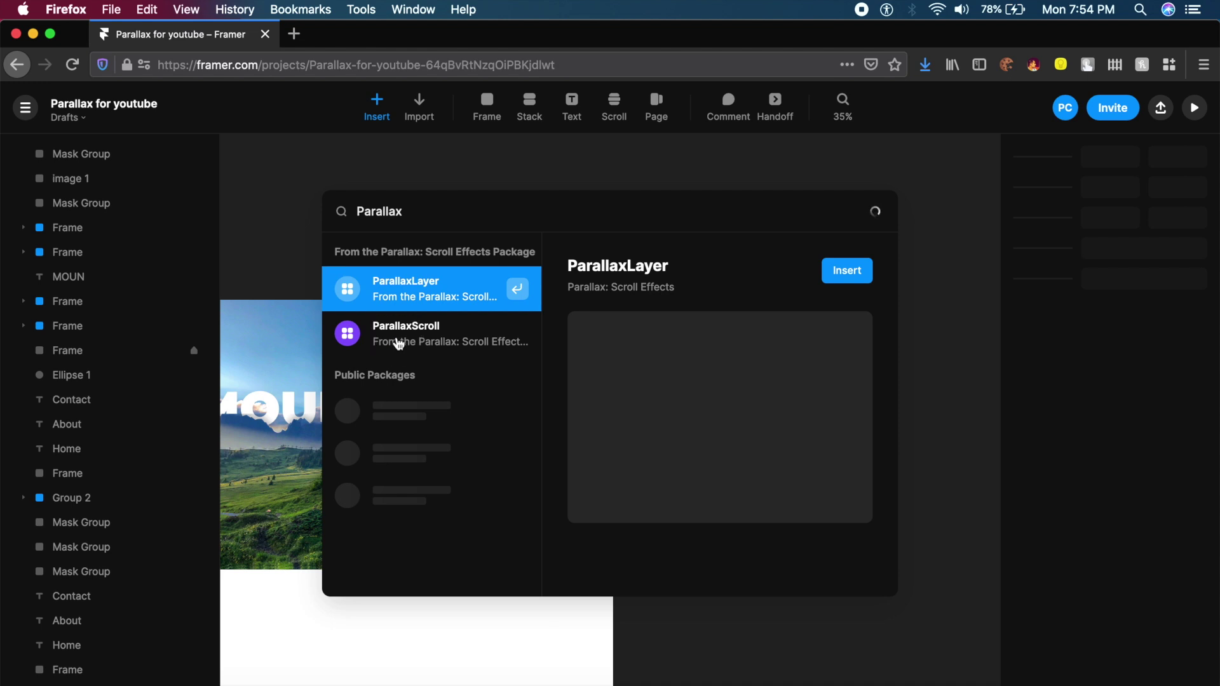
left_click(399, 345)
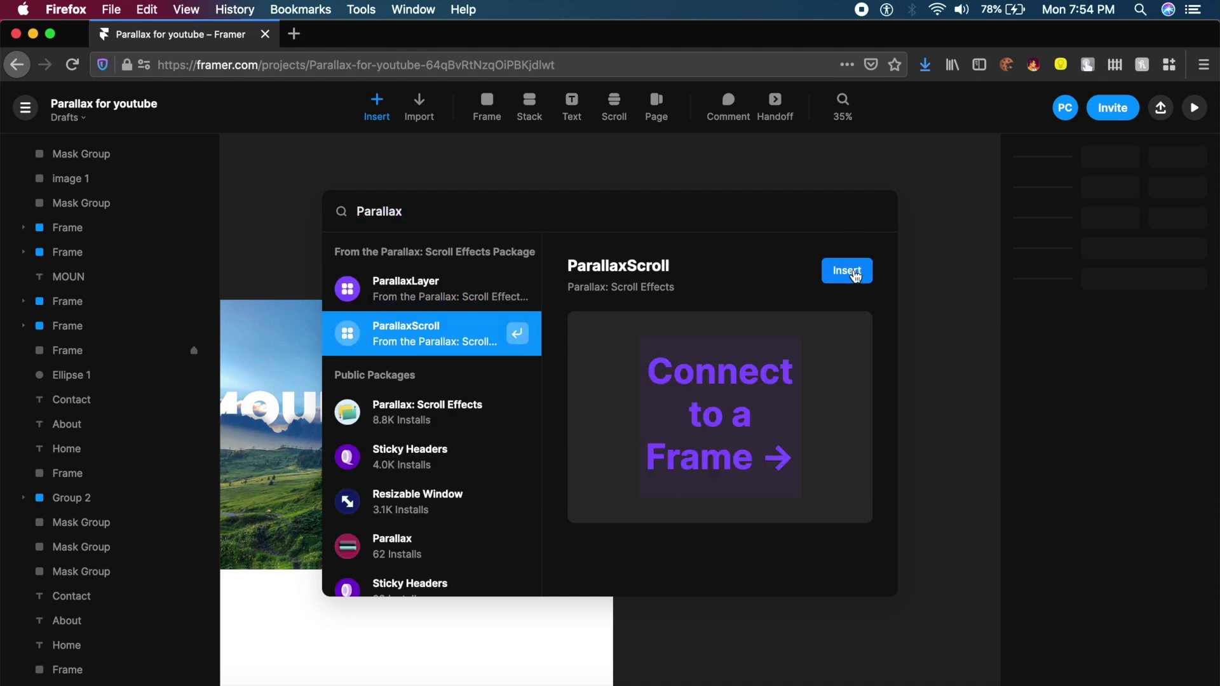
left_click(847, 271)
left_click(620, 445)
left_click_drag(621, 444, 699, 352)
Step: Resize the ParallaxScroll component to 1440 wide by 900 high
scroll(700, 354, "right", 2)
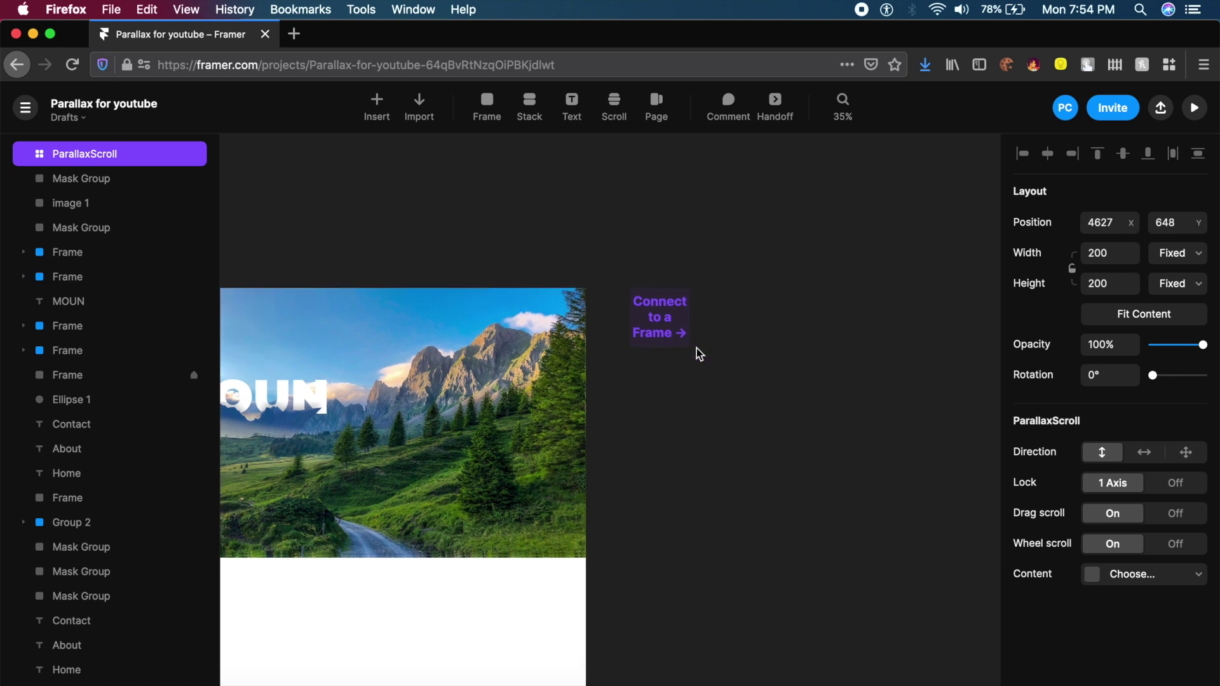
scroll(699, 354, "right", 3)
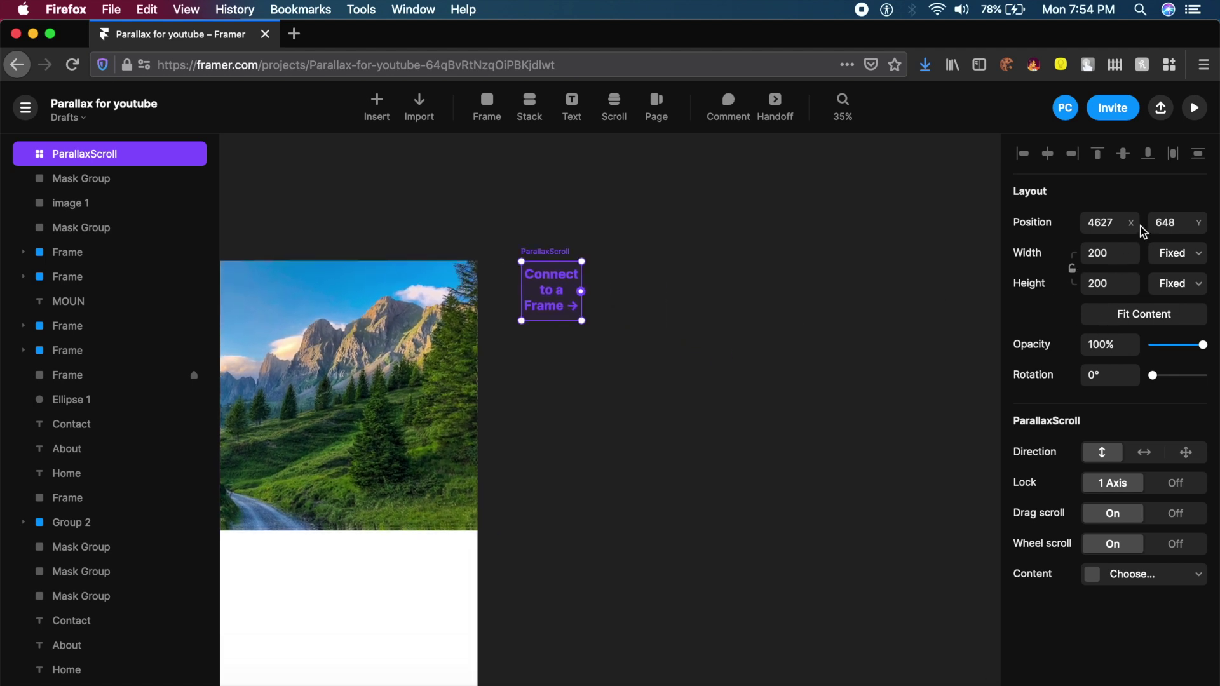
left_click(1111, 253)
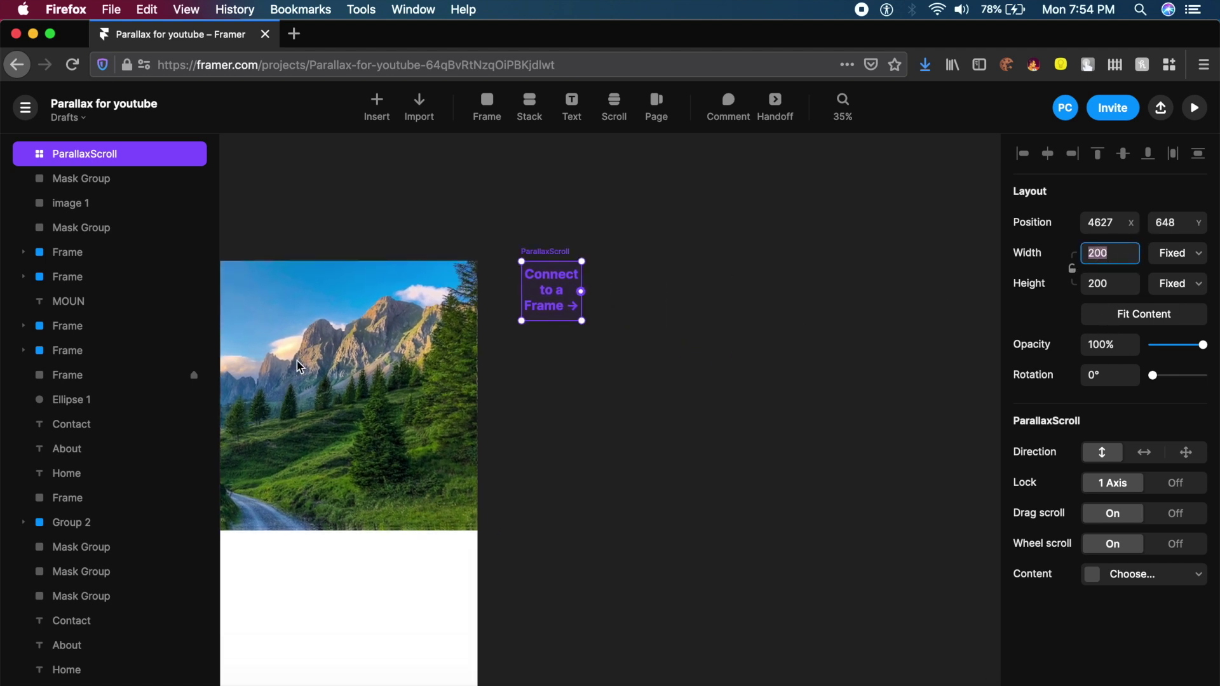
type("1440")
key("Return")
left_click(1115, 282)
type("900")
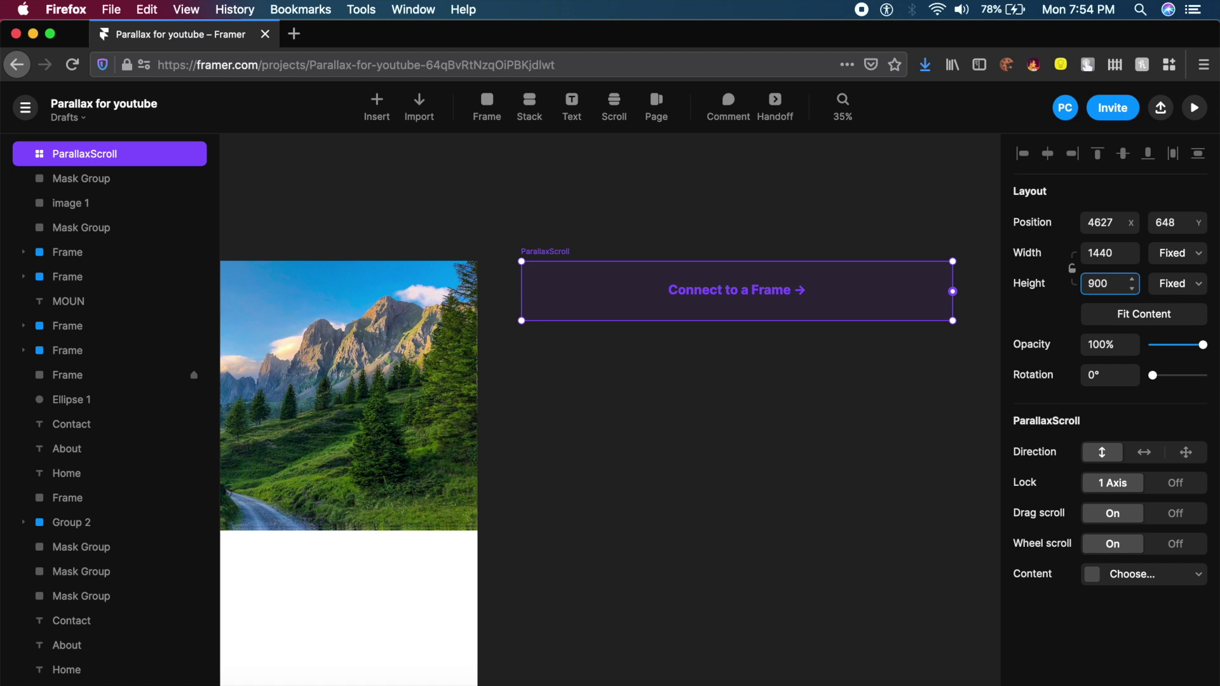
key("Return")
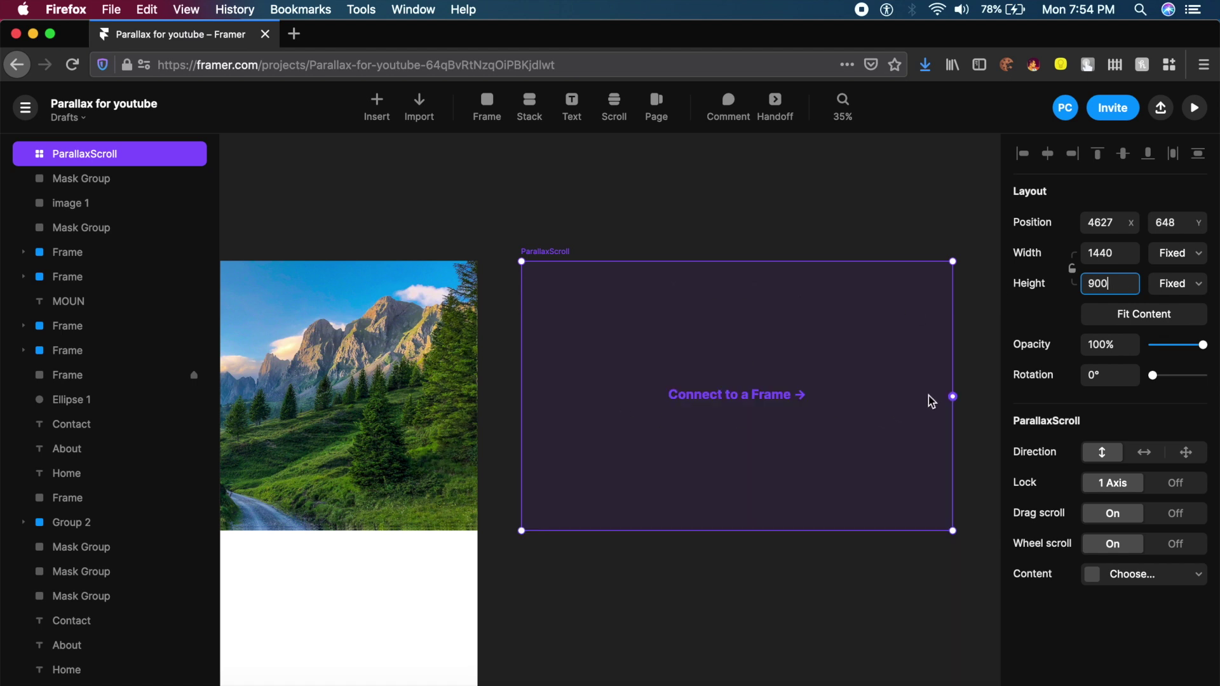
Step: Connect the ParallaxScroll component to the landing page frame that holds the parallax layers
left_click(957, 405)
left_click_drag(953, 403, 364, 417)
left_click(660, 215)
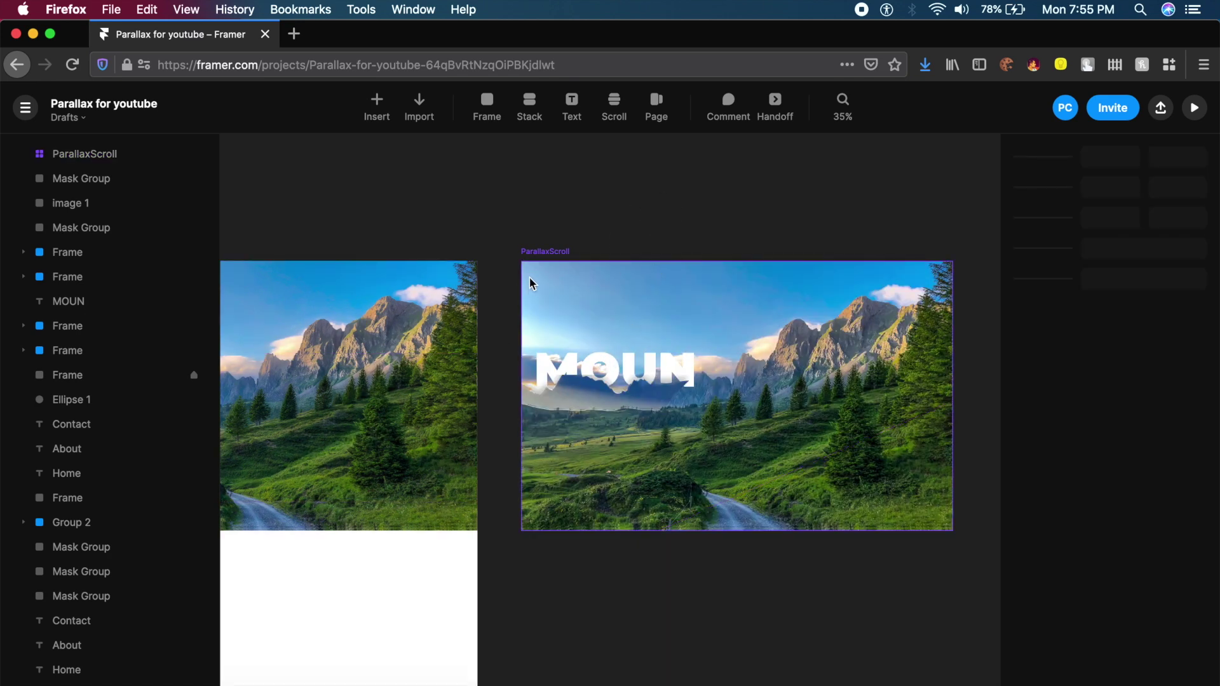
Step: Preview the scrolling MOUNTAINS page to examine how its layers move, close the preview, and return to the Parallax for youtube project
left_click(563, 253)
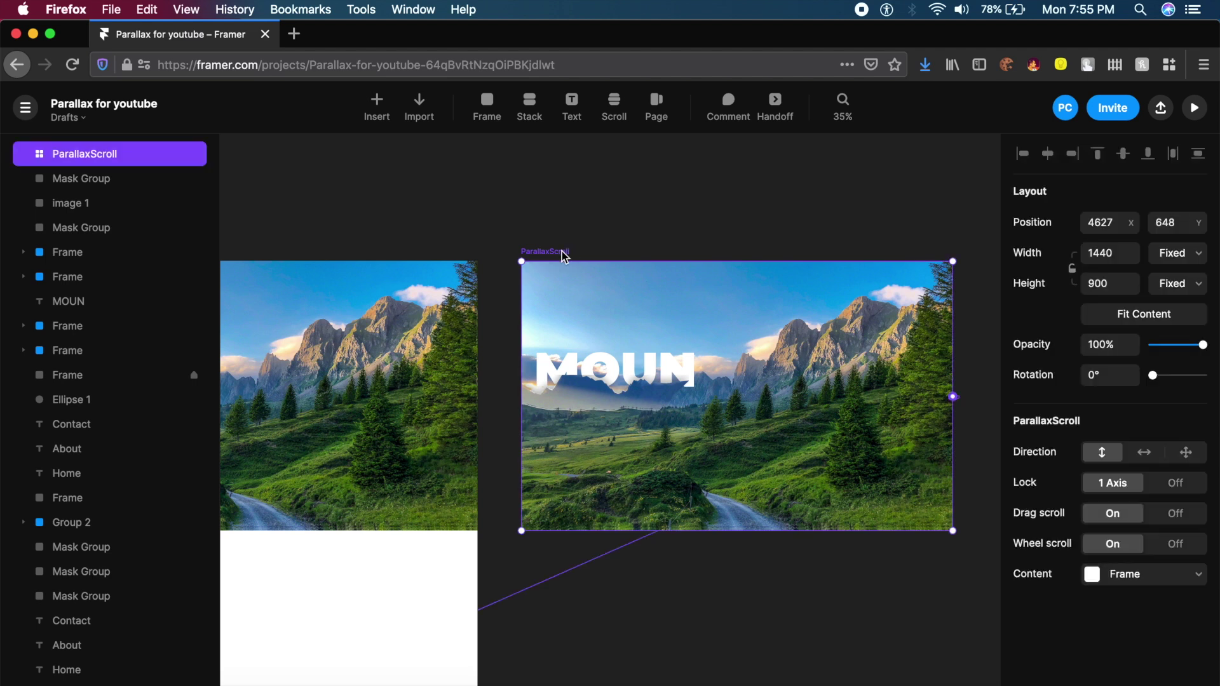
left_click(1200, 109)
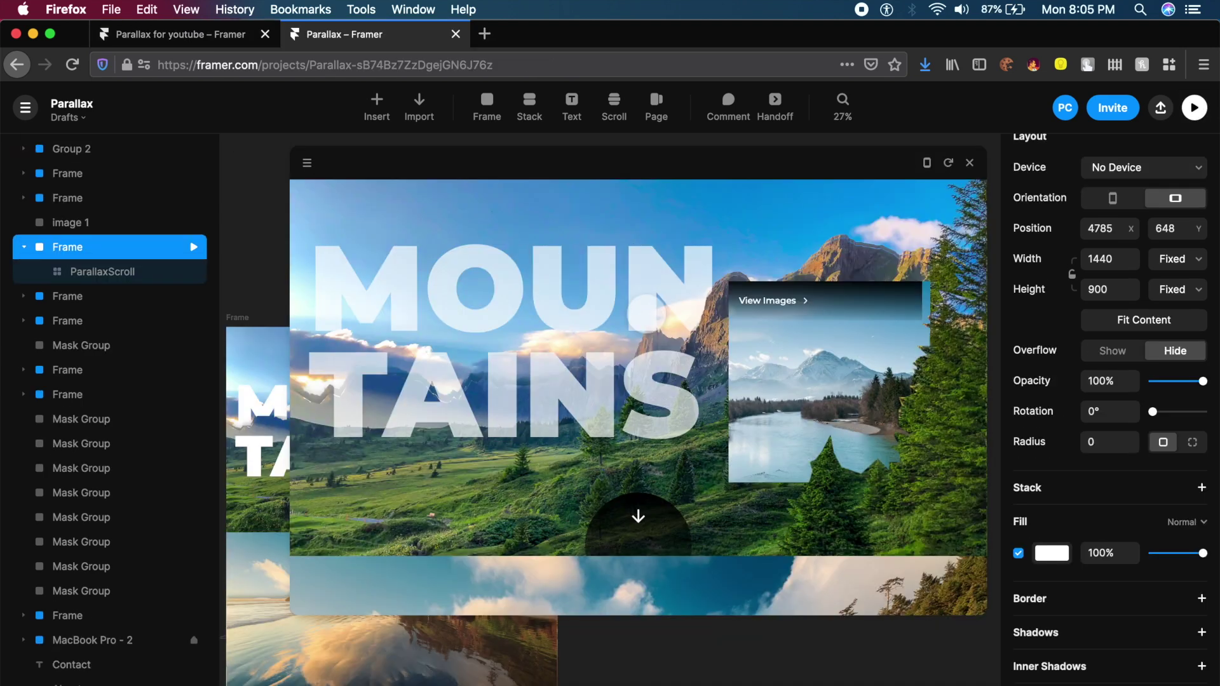
scroll(639, 397, "down", 2)
scroll(638, 397, "up", 2)
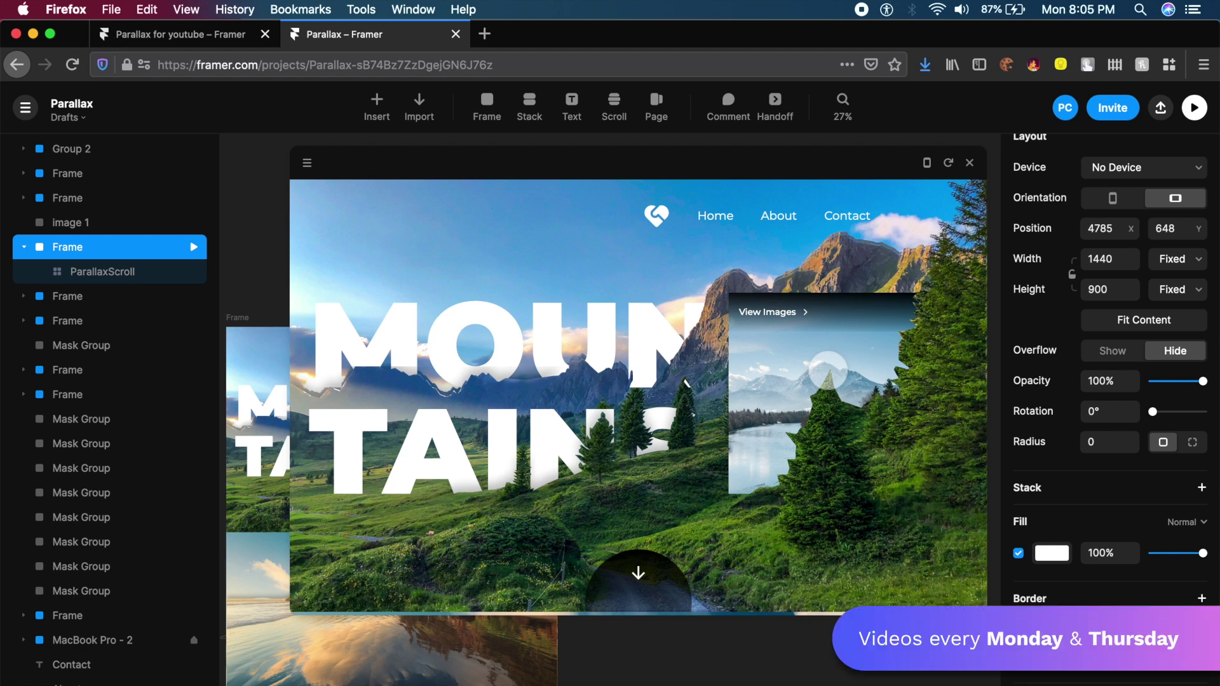
scroll(828, 371, "down", 3)
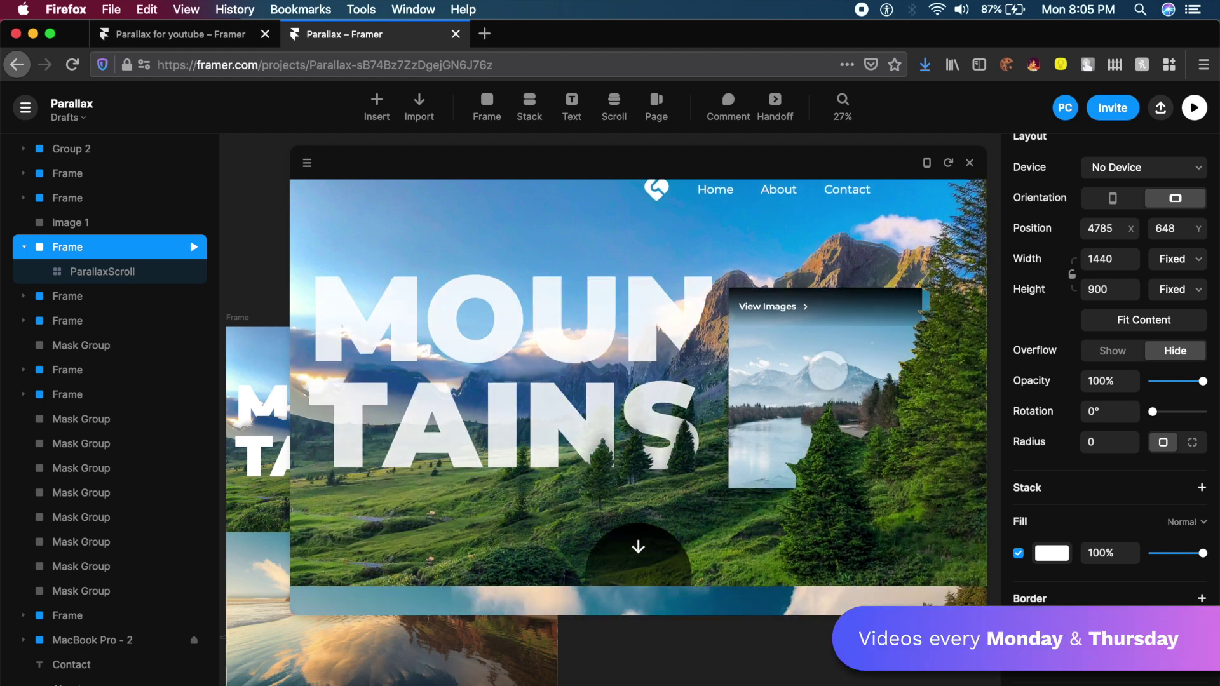
scroll(790, 335, "up", 3)
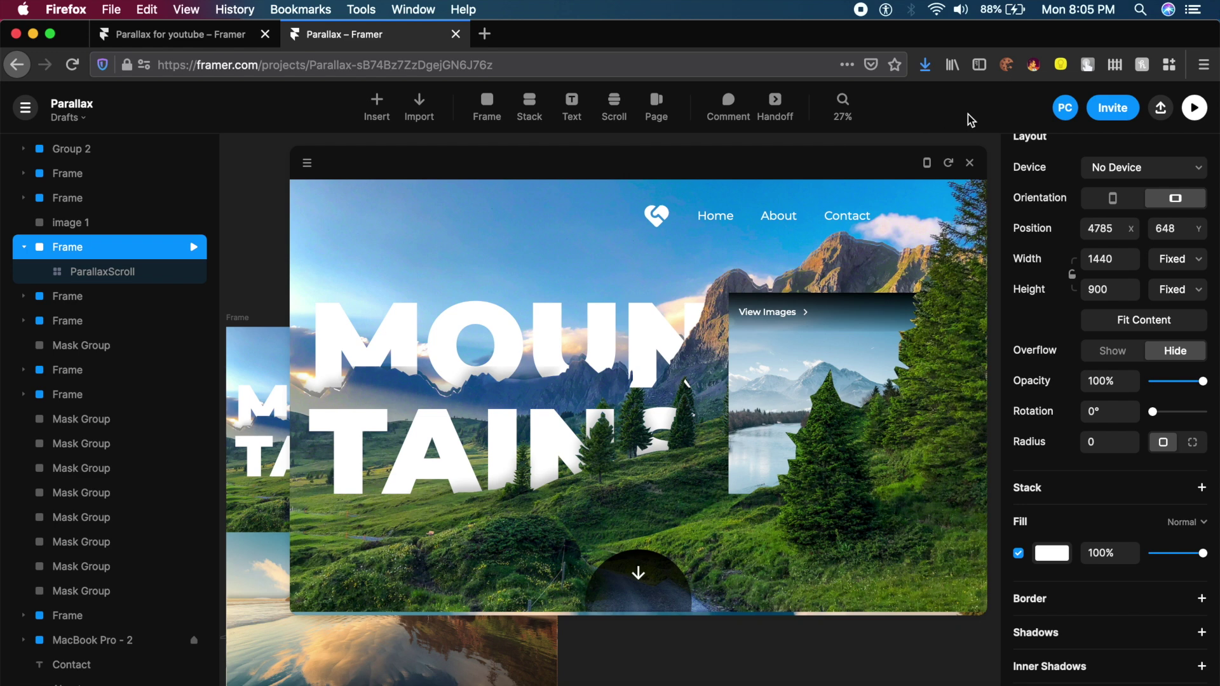
left_click(970, 162)
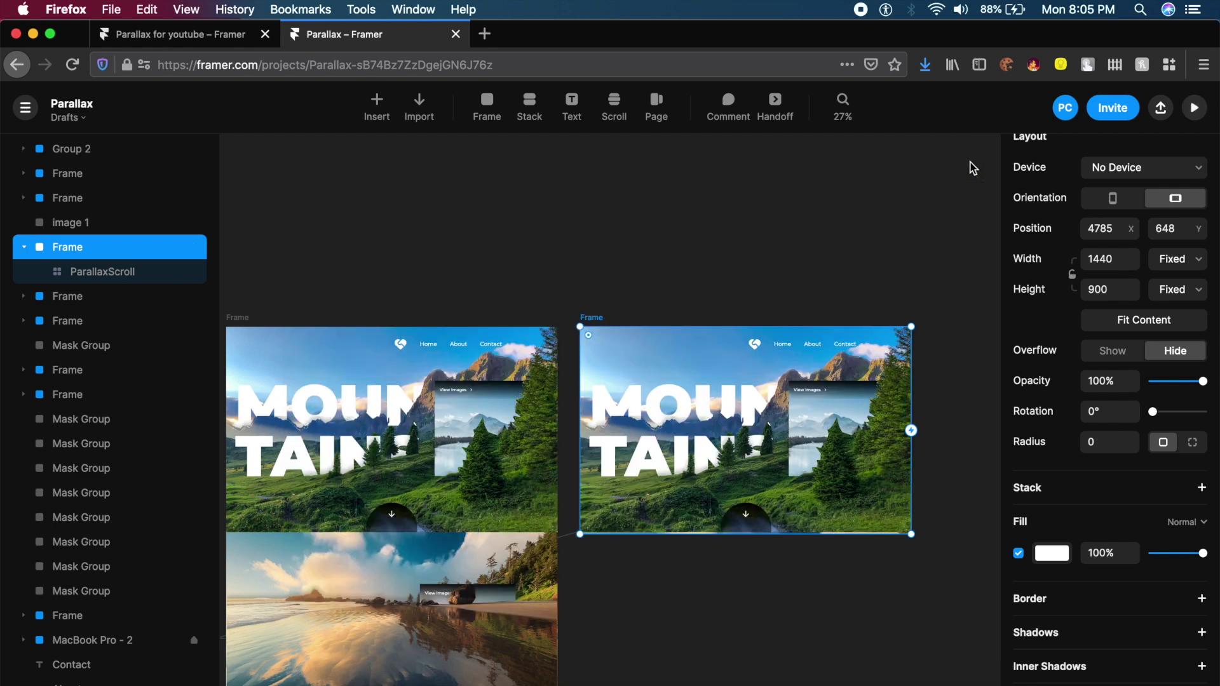
left_click(211, 39)
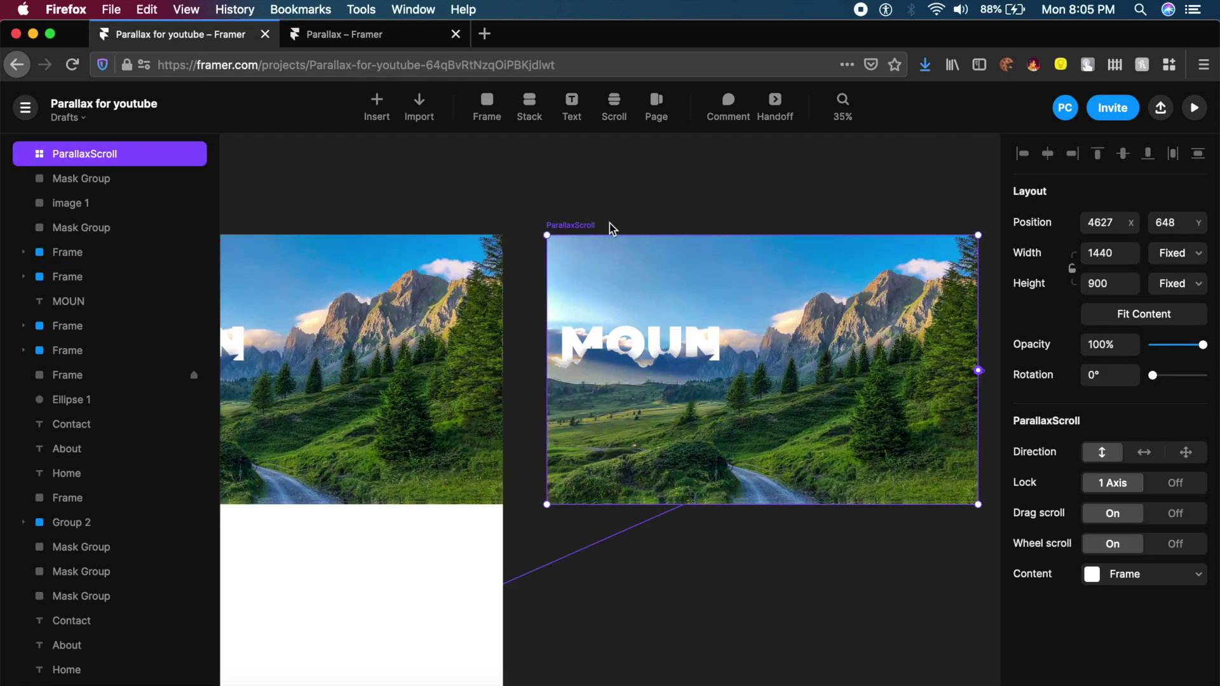